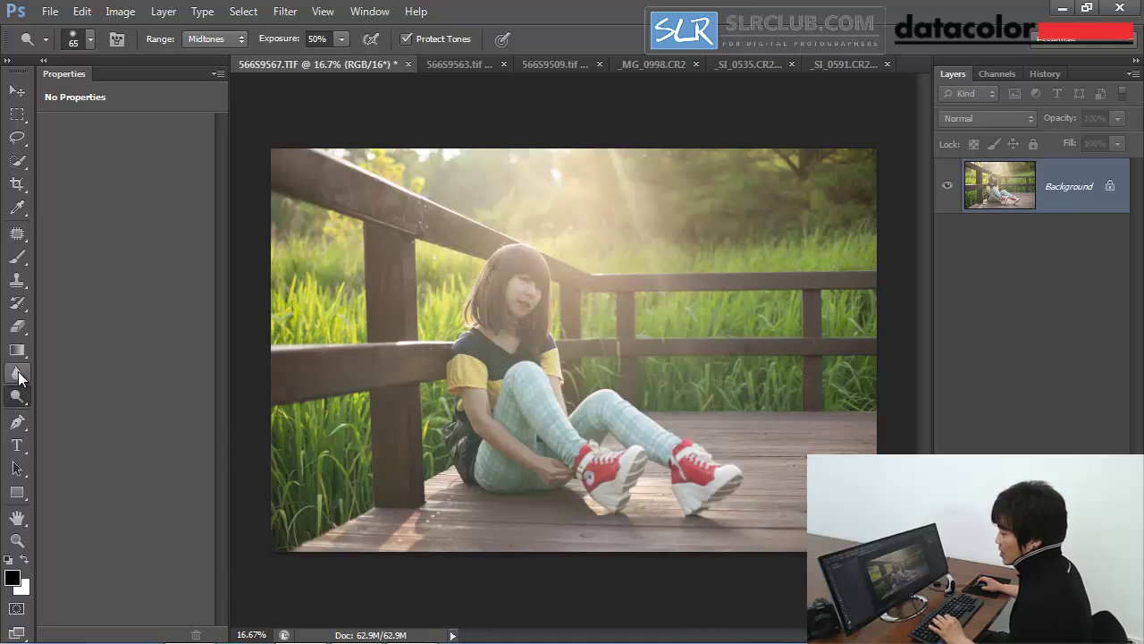
# Examine the options of the Blur, Brush and Move tools, including the brush's list of blending modes
pyautogui.click(17, 372)
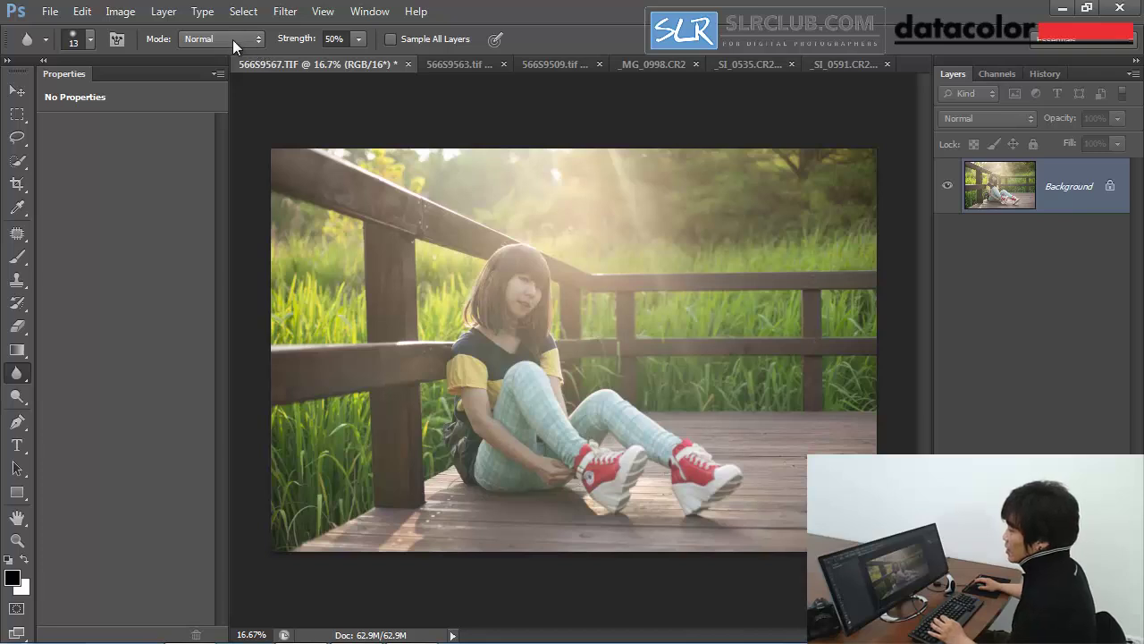
pyautogui.click(18, 257)
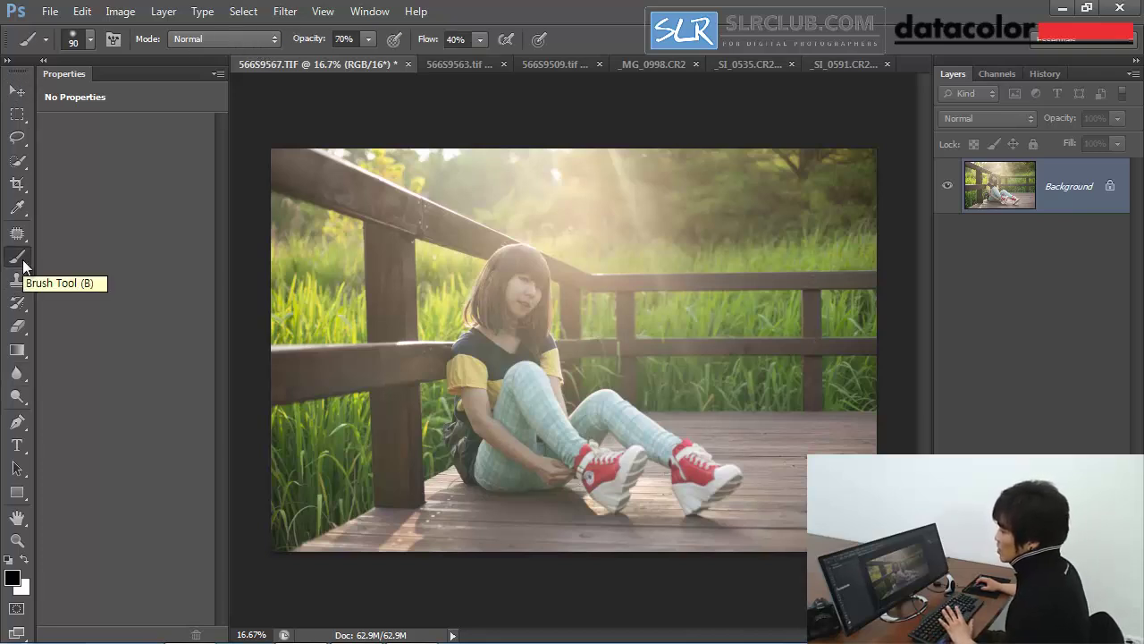
pyautogui.click(217, 40)
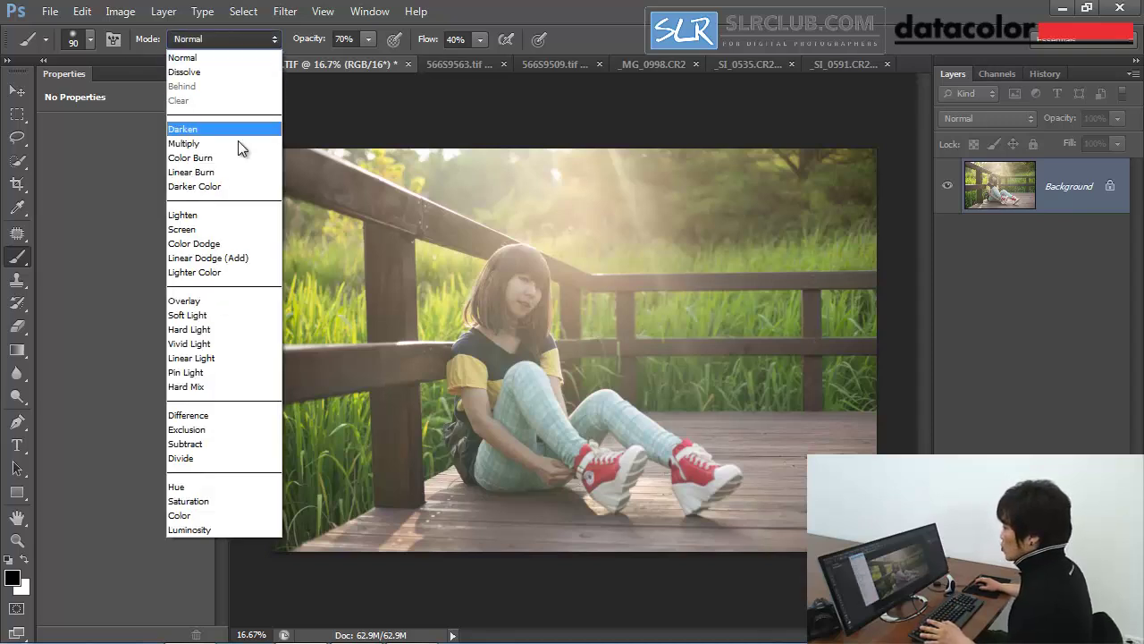
pyautogui.click(995, 277)
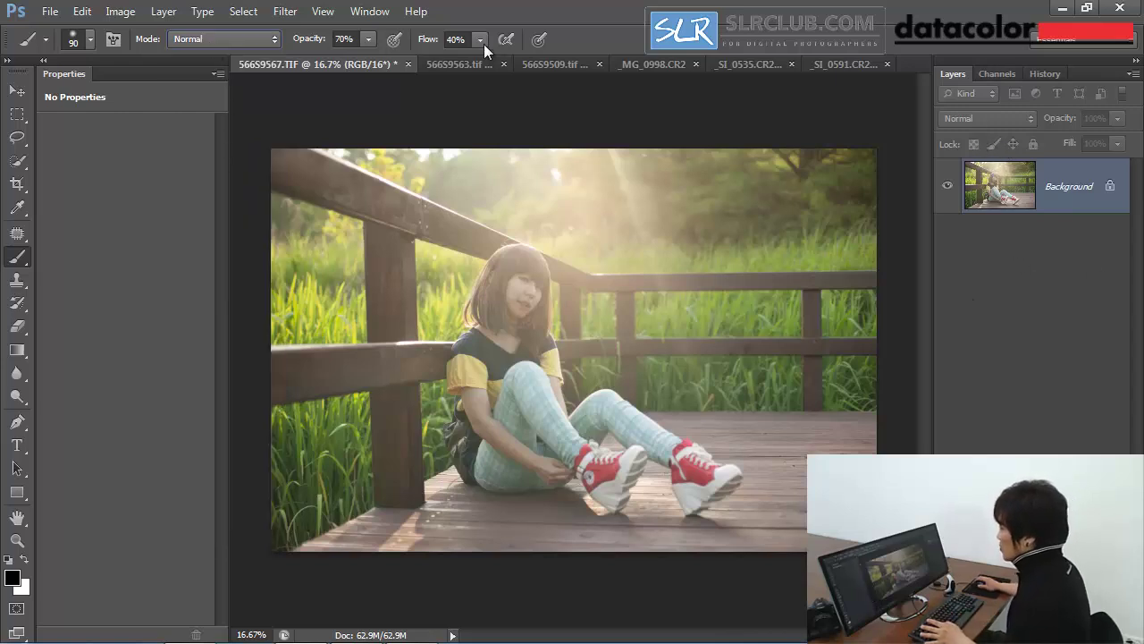
pyautogui.click(15, 92)
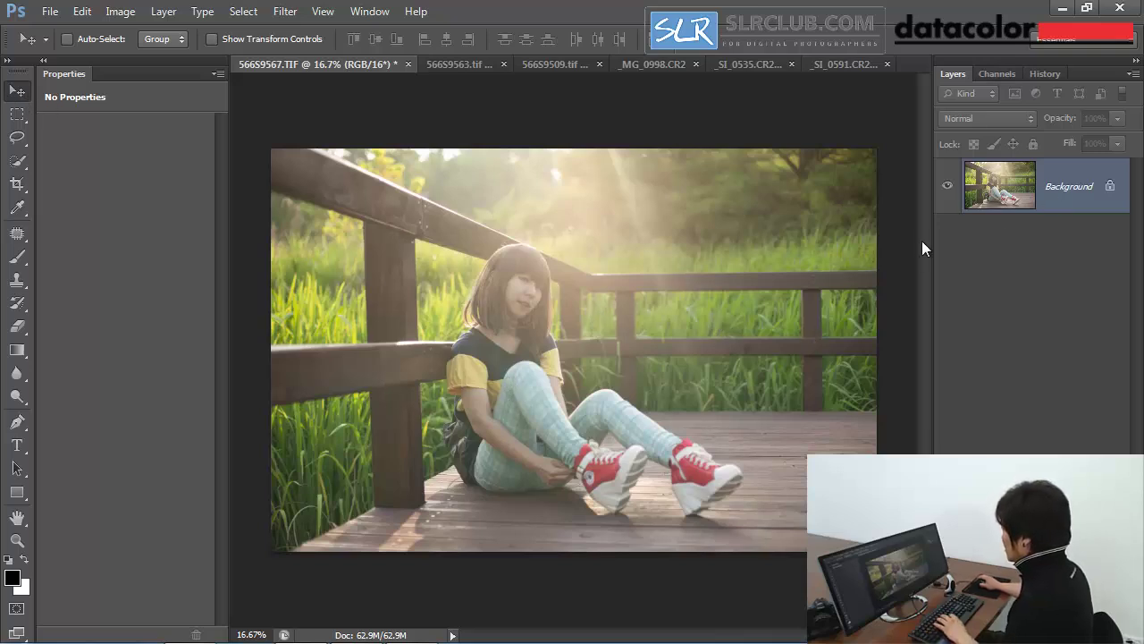
# Lasso a freehand area around the girl's upper body and knees and copy it to a new layer
pyautogui.press('l')
pyautogui.moveTo(478, 237)
pyautogui.mouseDown()
pyautogui.moveTo(447, 284)
pyautogui.moveTo(467, 375)
pyautogui.moveTo(554, 447)
pyautogui.moveTo(681, 365)
pyautogui.moveTo(540, 219)
pyautogui.moveTo(478, 223)
pyautogui.mouseUp()
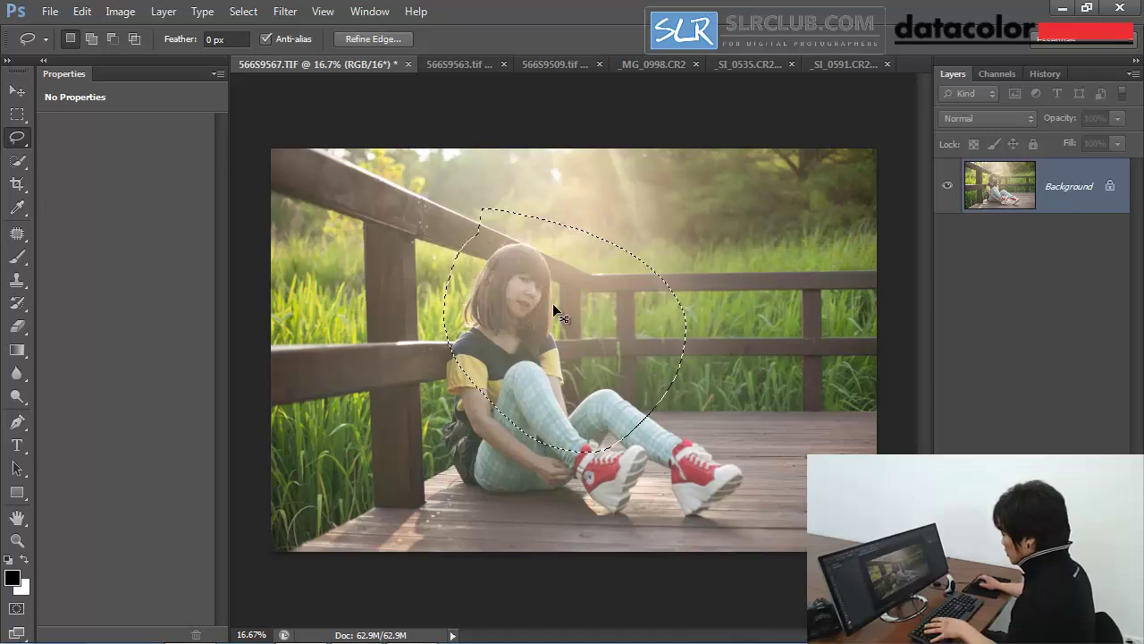
pyautogui.hotkey('ctrl', 'j')
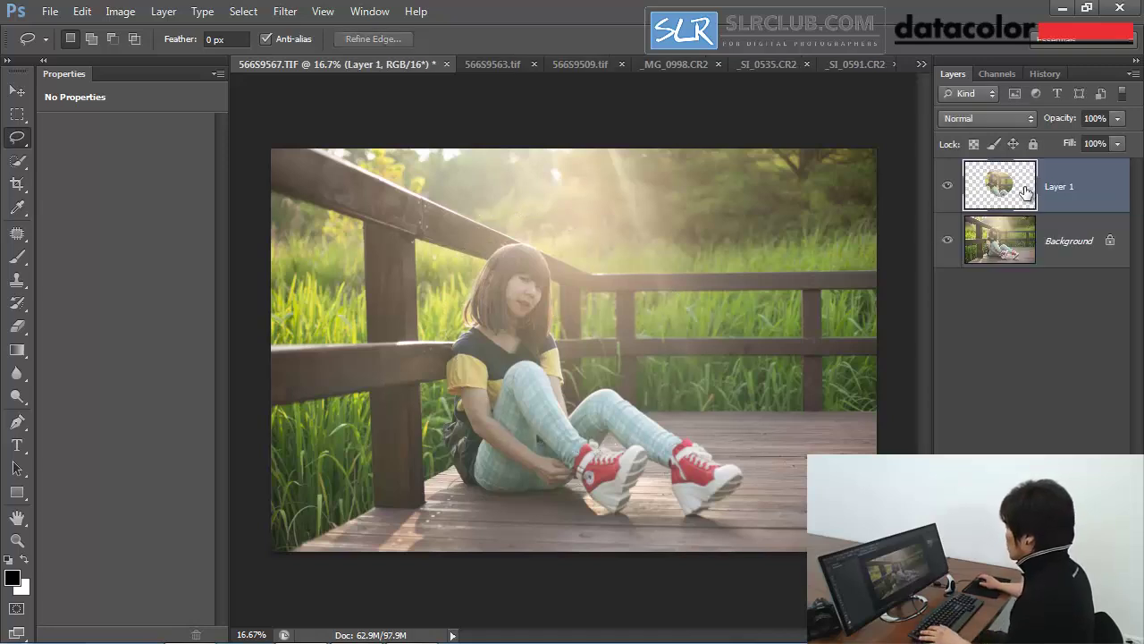
# Toggle the visibility of Layer 1 and the Background to compare the copied area with the full photo
pyautogui.click(948, 185)
pyautogui.click(948, 185)
pyautogui.click(949, 185)
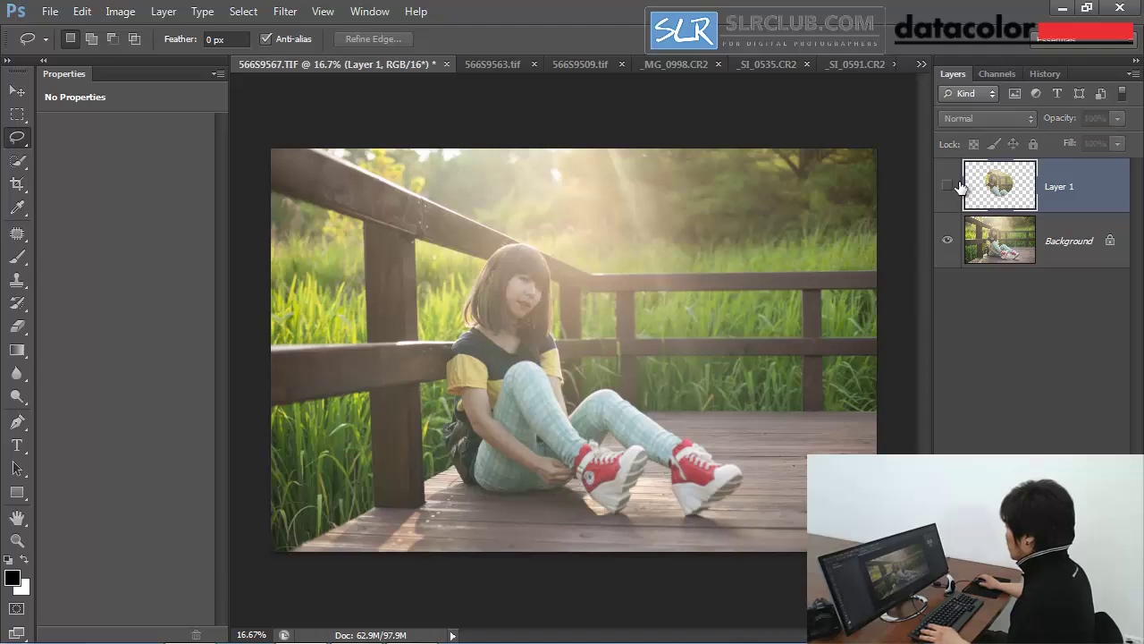
pyautogui.click(947, 186)
pyautogui.click(947, 240)
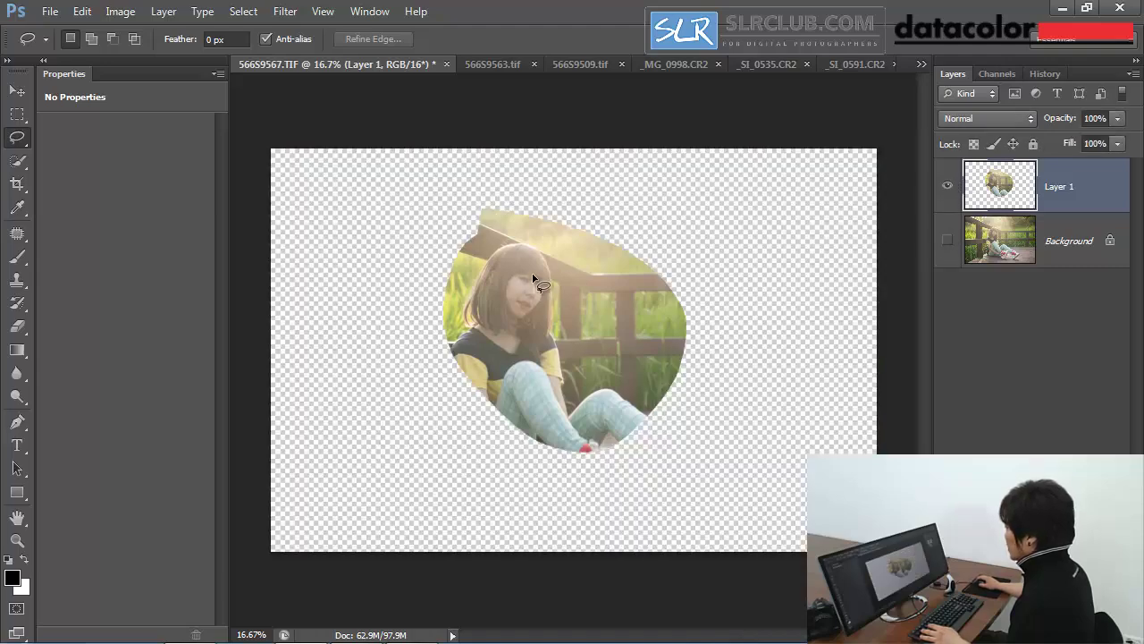
pyautogui.click(948, 239)
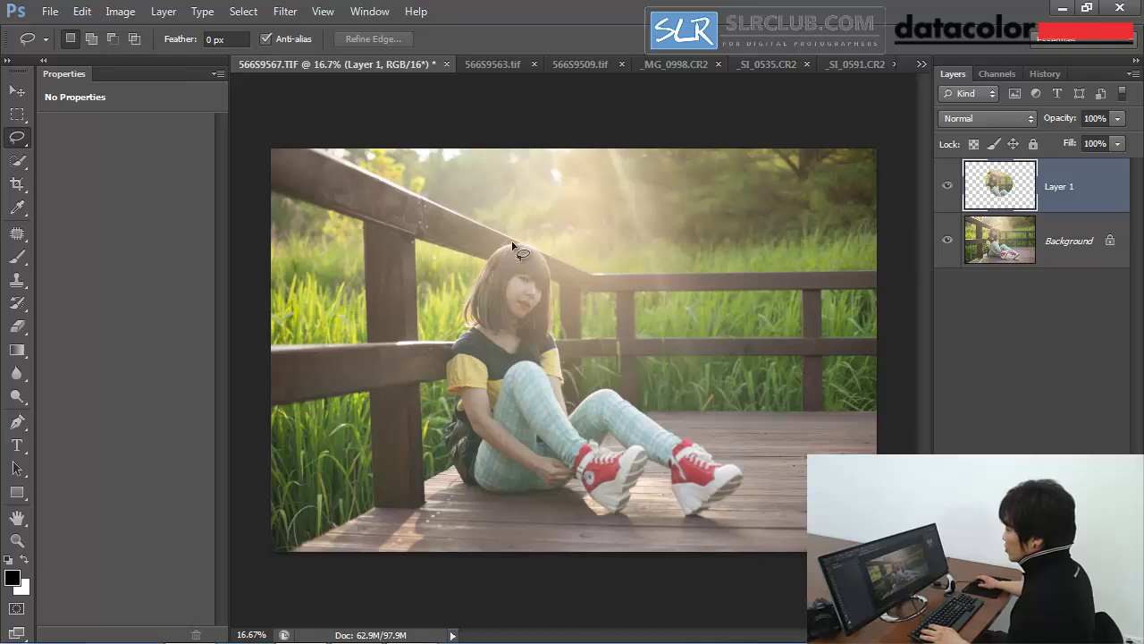
# Try moving the Layer 1 cutout over the photo and merging it into the Background, undoing the changes
pyautogui.click(17, 90)
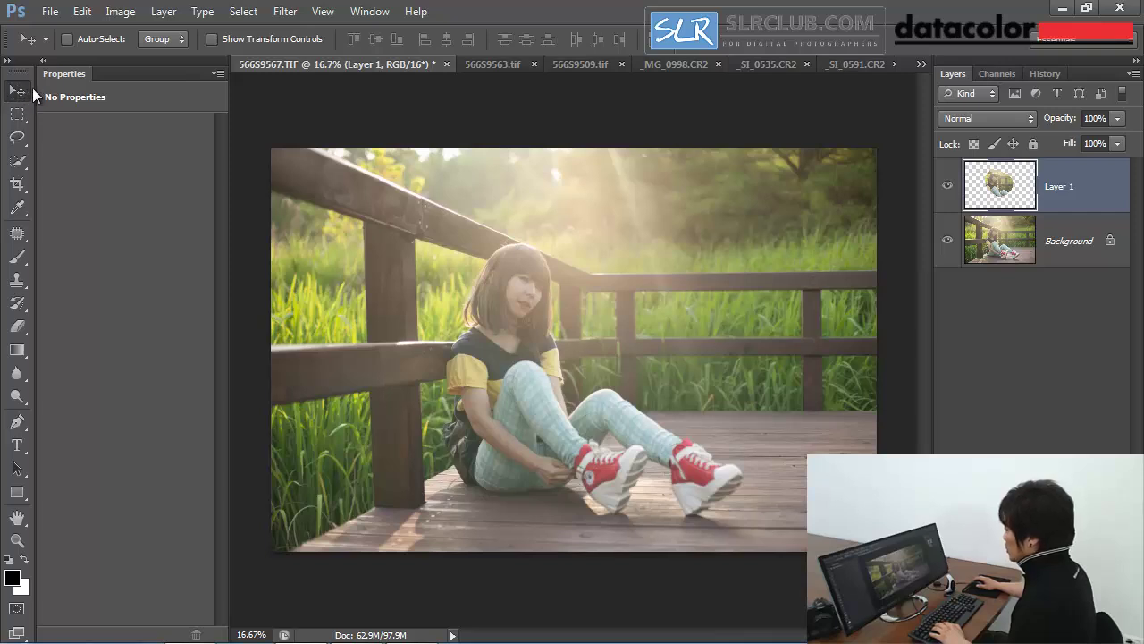
pyautogui.moveTo(576, 337)
pyautogui.mouseDown()
pyautogui.moveTo(644, 313)
pyautogui.moveTo(724, 316)
pyautogui.moveTo(528, 416)
pyautogui.moveTo(349, 275)
pyautogui.moveTo(668, 268)
pyautogui.mouseUp()
pyautogui.hotkey('ctrl', 'z')
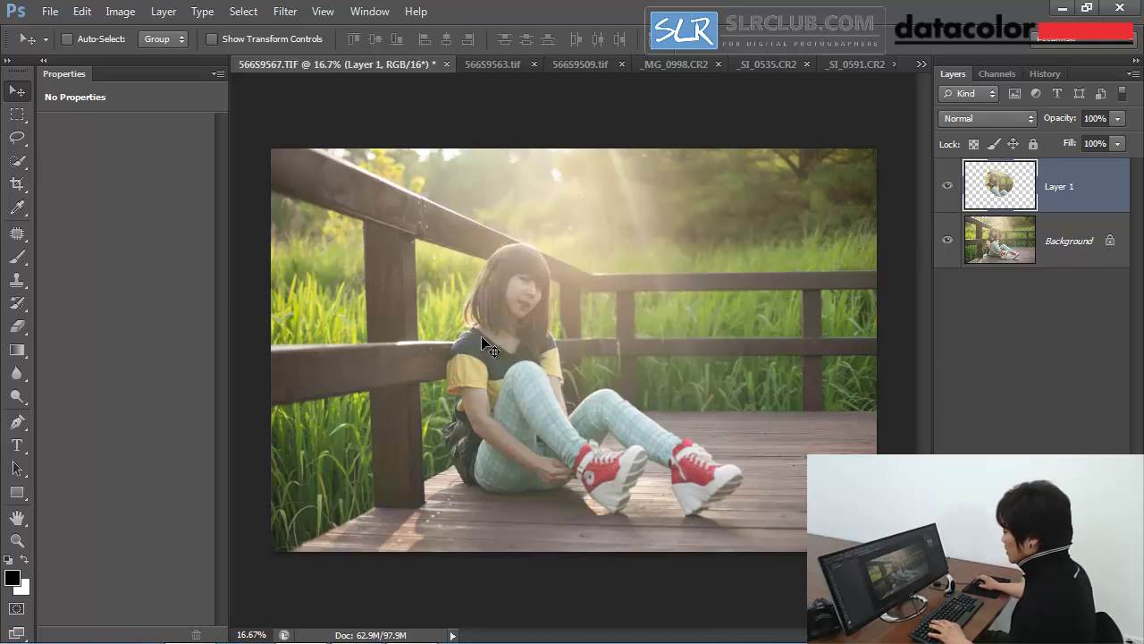
pyautogui.moveTo(590, 299); pyautogui.dragTo(563, 299)
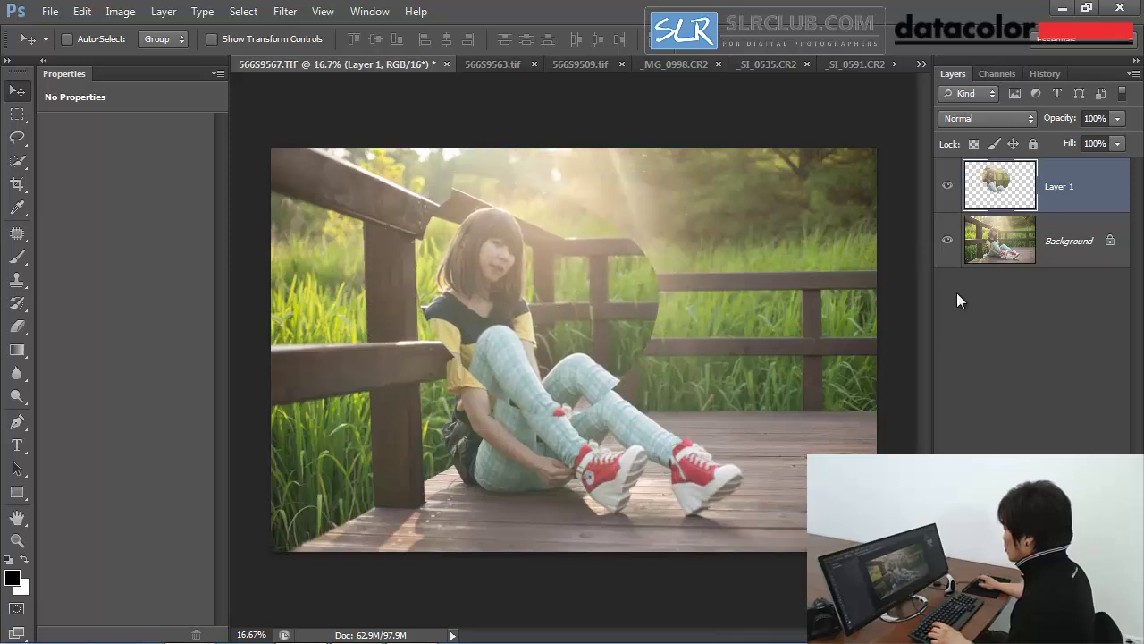
pyautogui.hotkey('ctrl', 'e')
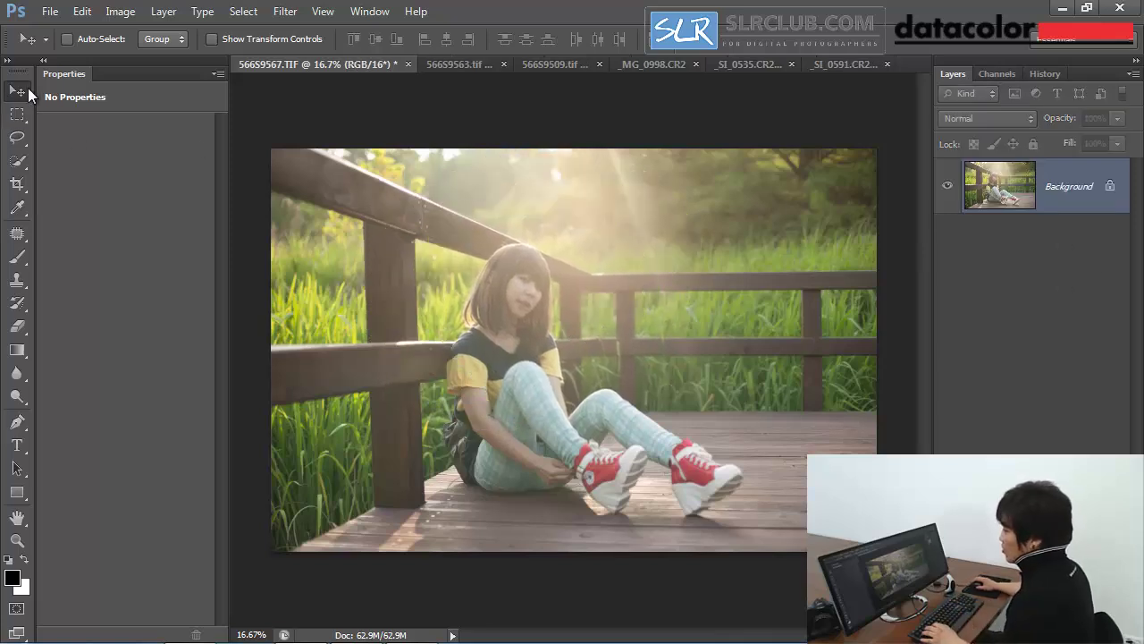
pyautogui.hotkey('ctrl', 'z')
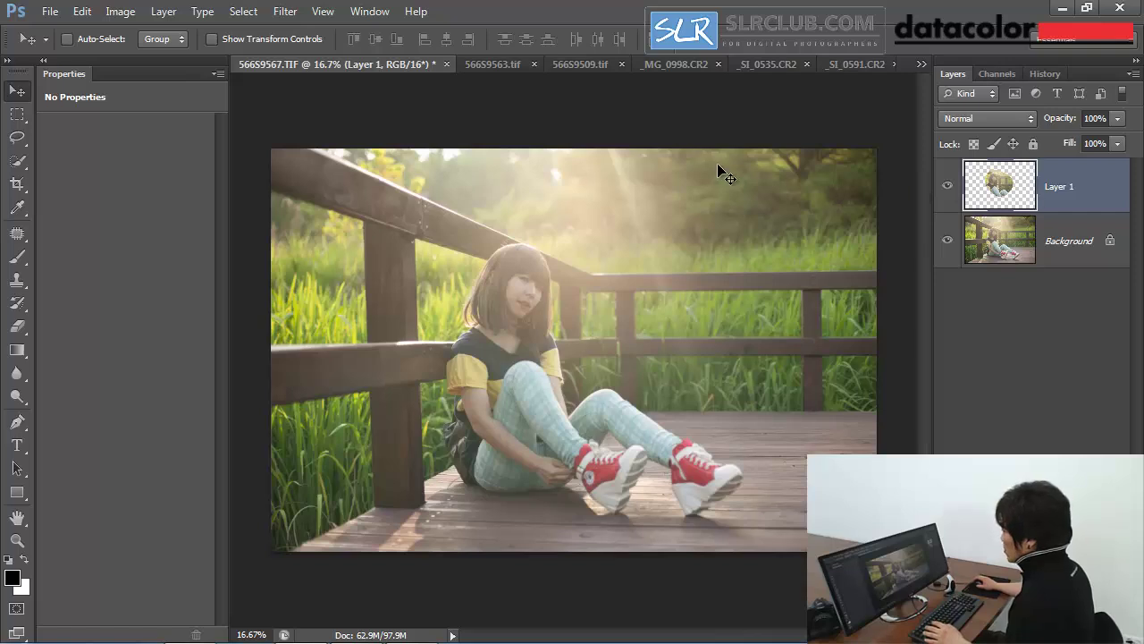
pyautogui.press('m')
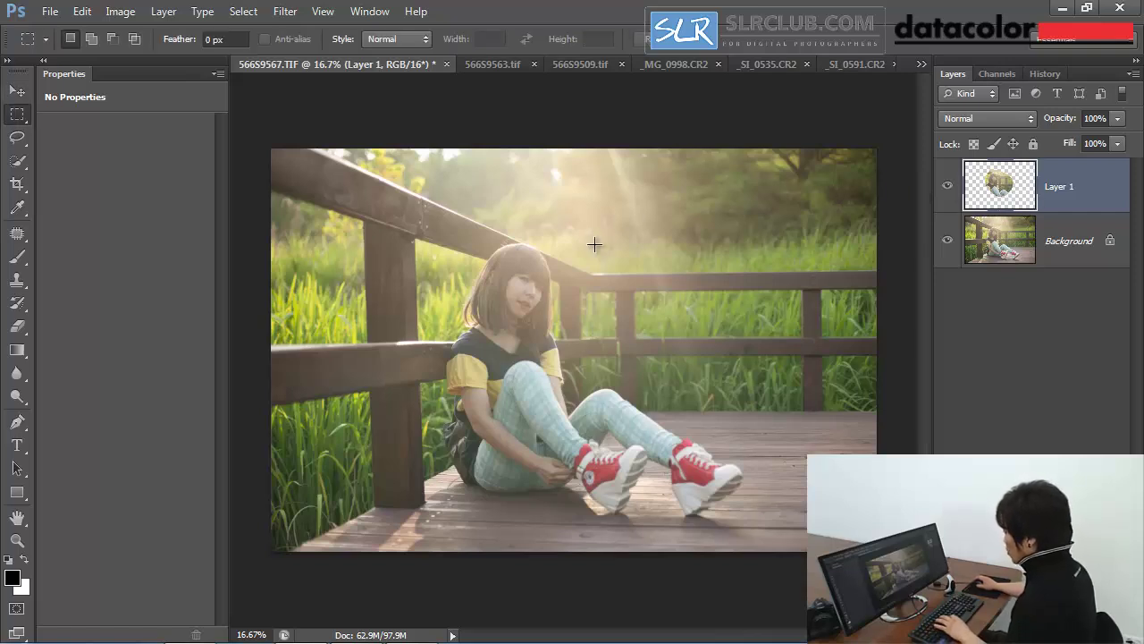
pyautogui.moveTo(710, 462); pyautogui.dragTo(527, 204)
pyautogui.click(702, 194)
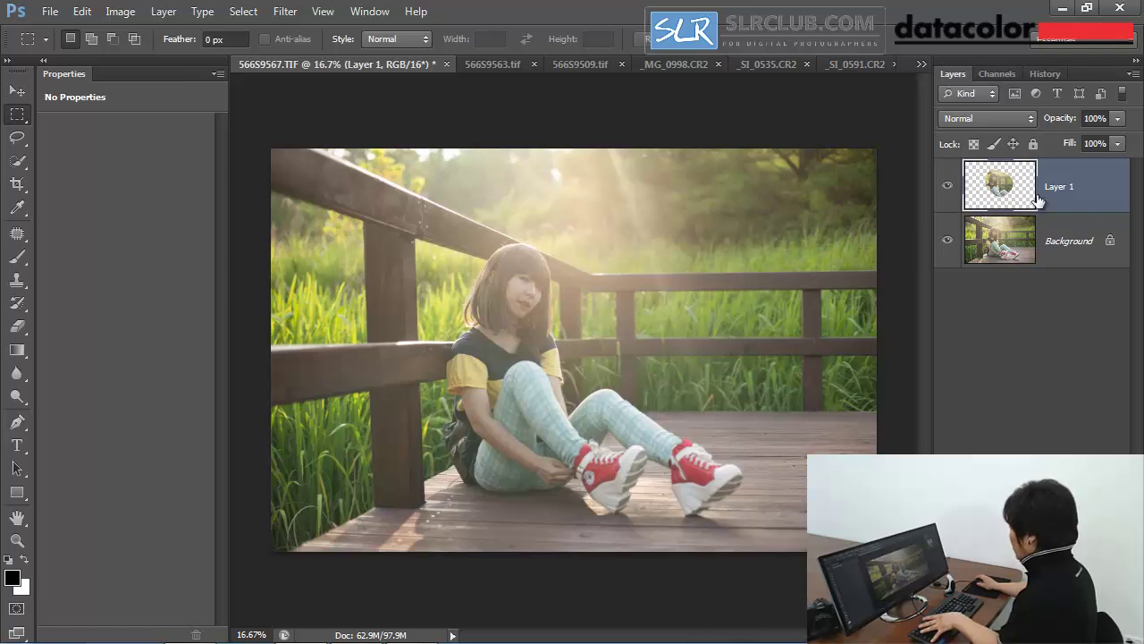
# Duplicate Layer 1 and desaturate the copy
pyautogui.hotkey('ctrl', 'j')
pyautogui.hotkey('ctrl', 'shift', 'u')
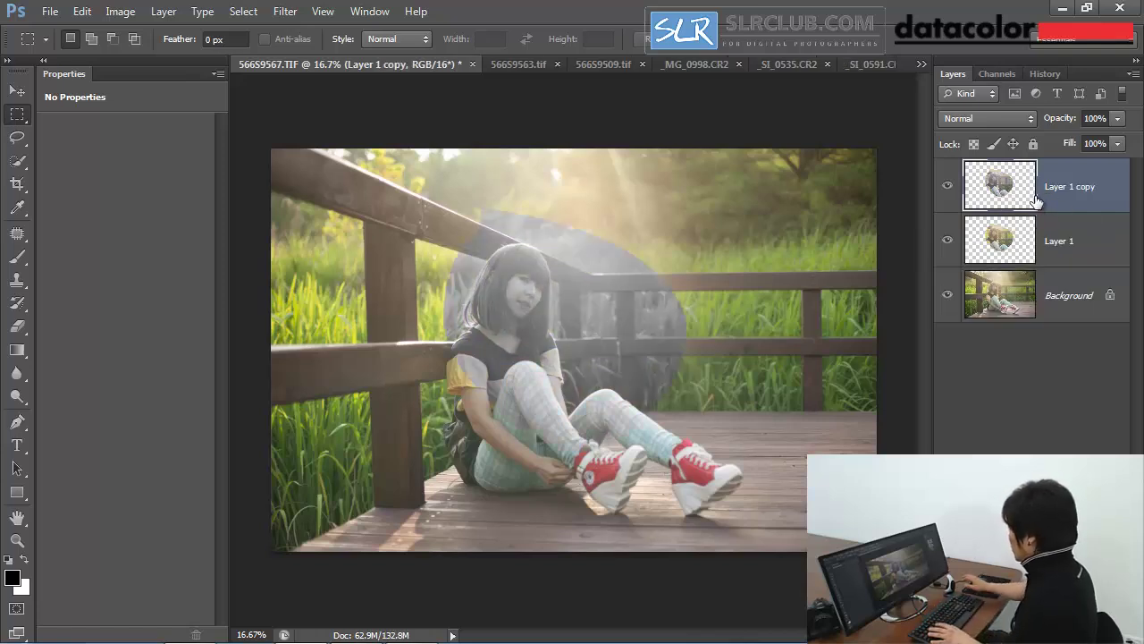
# Duplicate Layer 1 again and apply Color Balance to that copy with levels of -47, 0 and +47 in the midtones
pyautogui.click(1006, 240)
pyautogui.hotkey('ctrl', 'j')
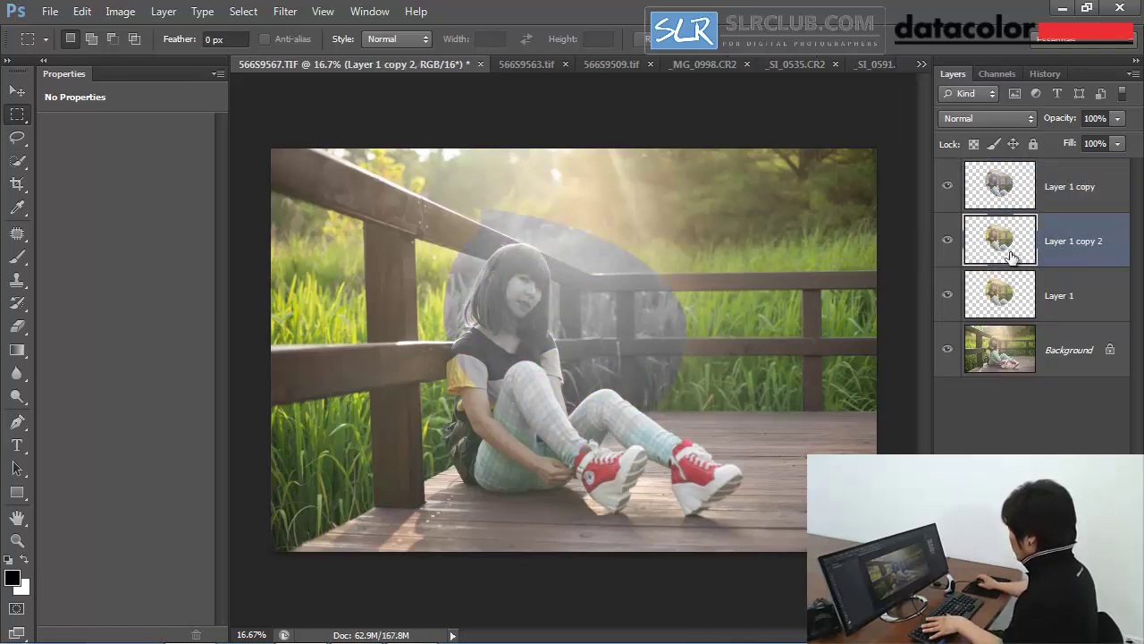
pyautogui.moveTo(1011, 255); pyautogui.dragTo(979, 293)
pyautogui.hotkey('ctrl', 'b')
pyautogui.moveTo(1111, 318); pyautogui.dragTo(1068, 318)
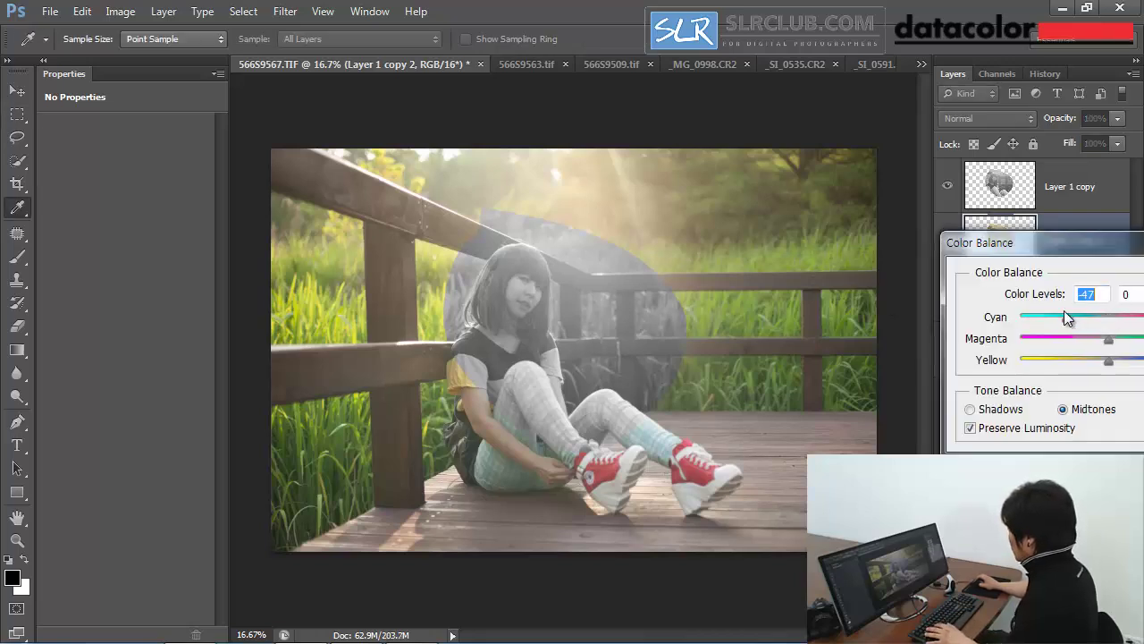
pyautogui.moveTo(1055, 243); pyautogui.dragTo(719, 274)
pyautogui.moveTo(846, 402); pyautogui.dragTo(888, 401)
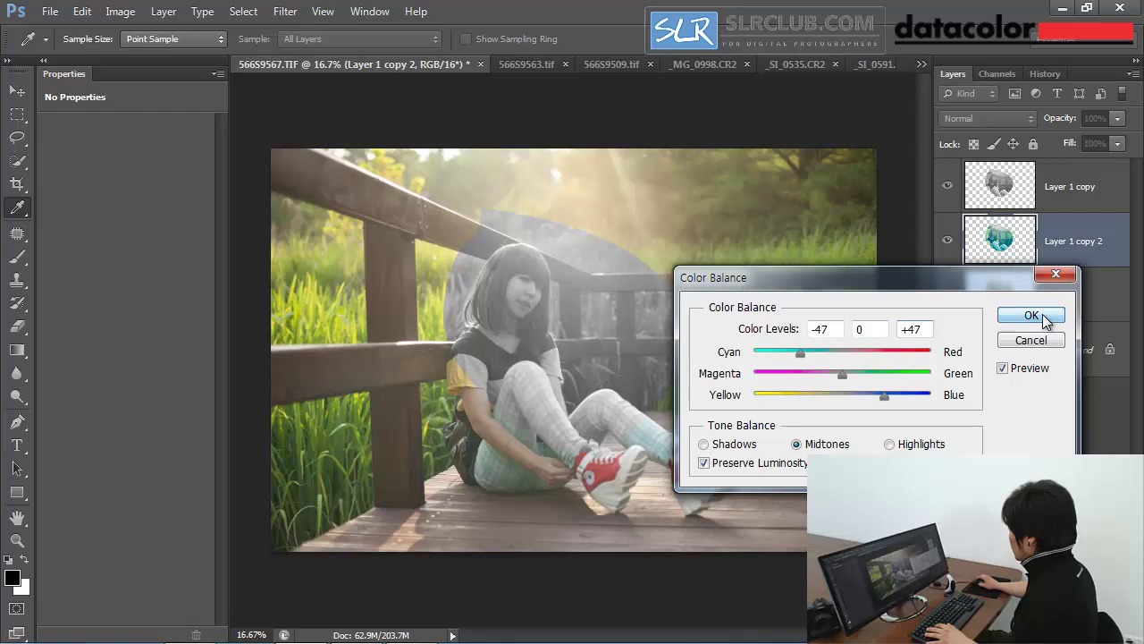
pyautogui.click(1027, 319)
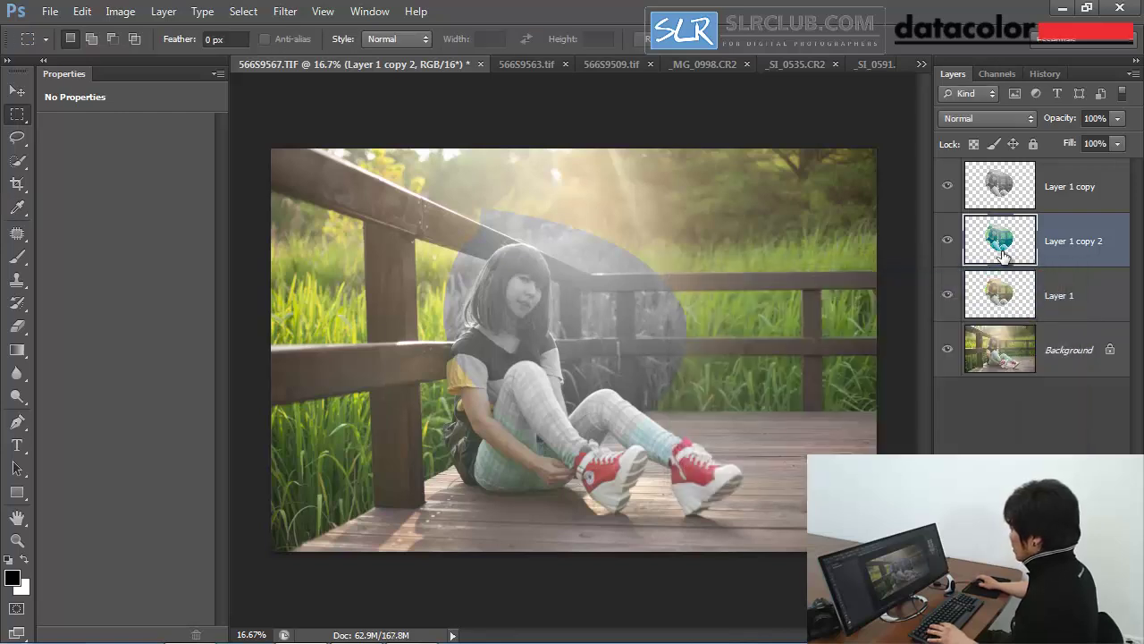
# Enable Auto-Select for the Move tool and spread the gray, cyan-tinted and original cutouts apart across the photo
pyautogui.press('w')
pyautogui.press('m')
pyautogui.press('v')
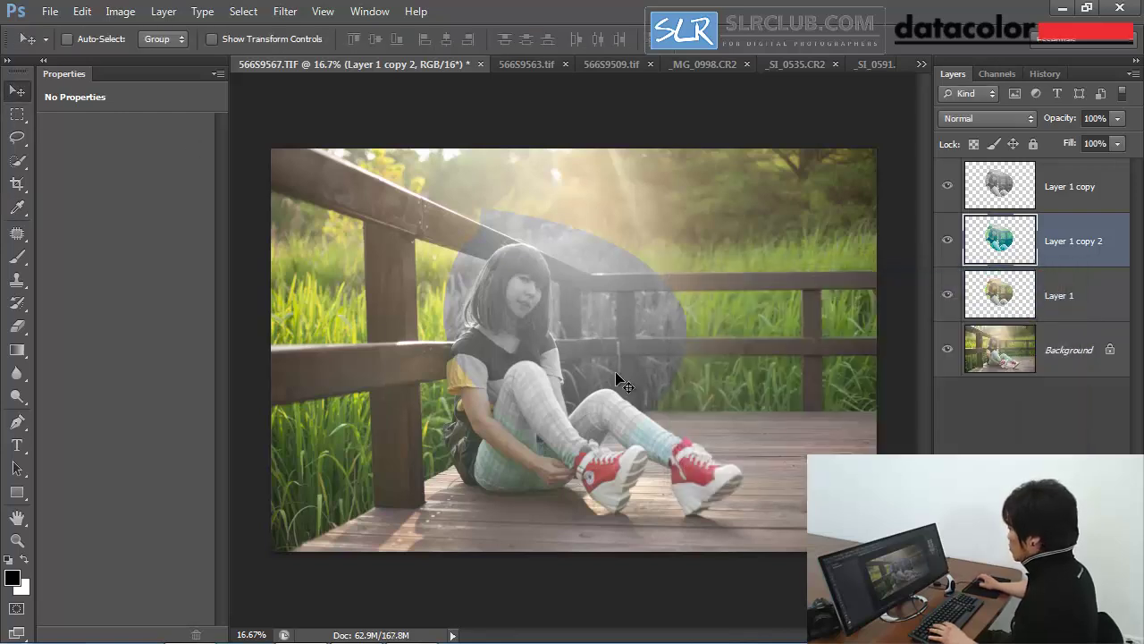
pyautogui.click(68, 39)
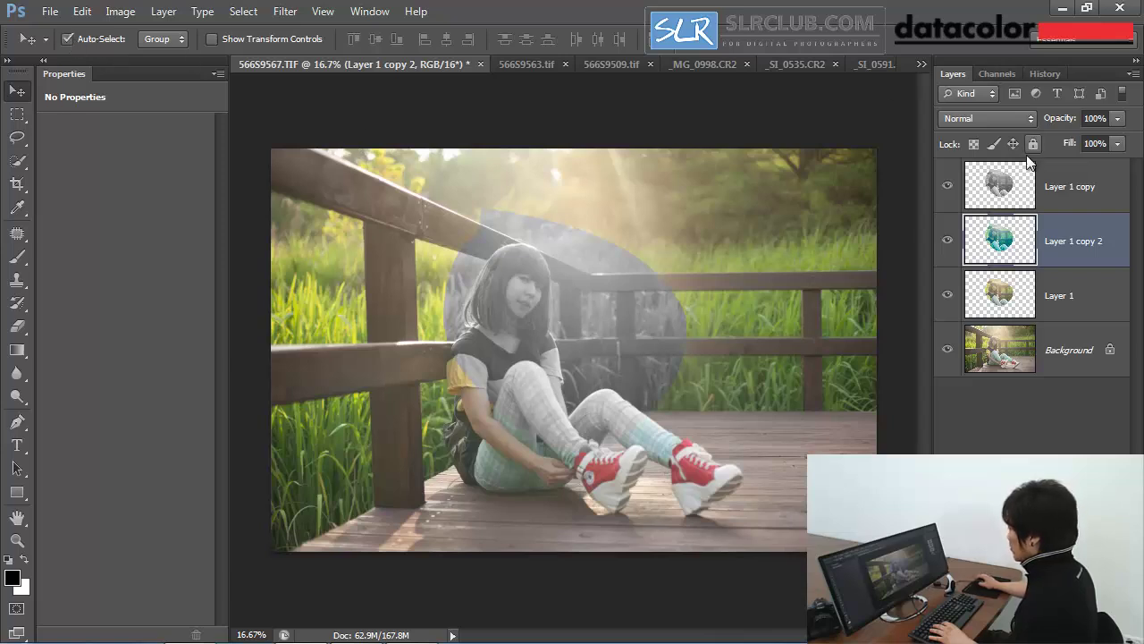
pyautogui.click(999, 192)
pyautogui.moveTo(559, 338); pyautogui.dragTo(404, 340)
pyautogui.moveTo(608, 351); pyautogui.dragTo(829, 348)
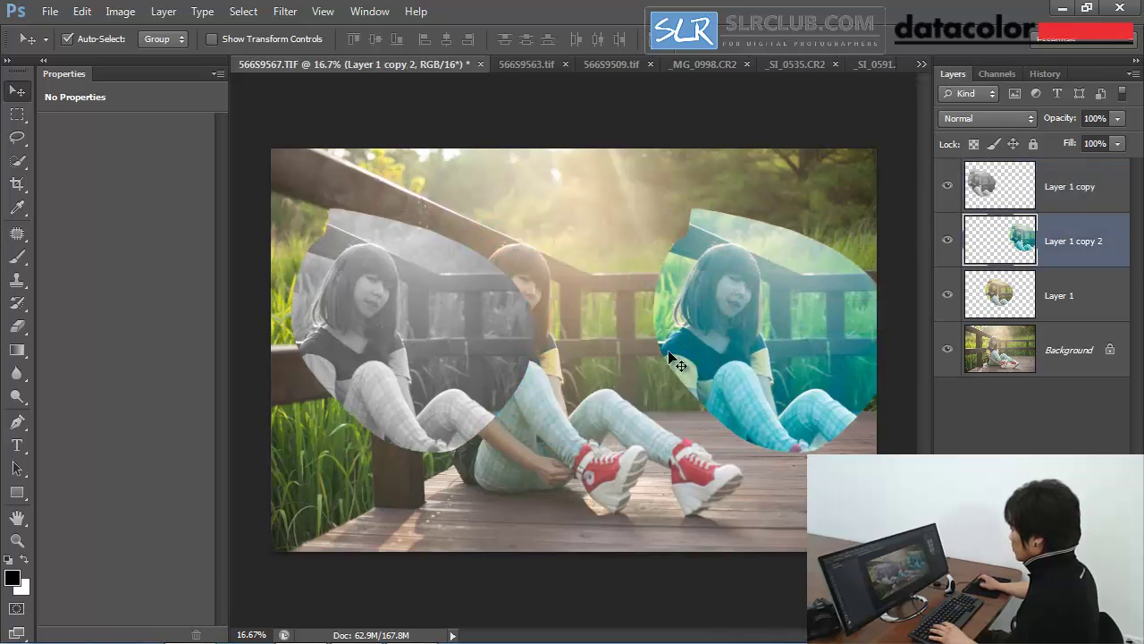
pyautogui.click(572, 334)
pyautogui.moveTo(572, 333); pyautogui.dragTo(608, 432)
pyautogui.moveTo(560, 461); pyautogui.dragTo(582, 356)
# Delete the three cutout layers above the Background and turn off Auto-Select for the Move tool
pyautogui.keyDown('shift'); pyautogui.click(1074, 193); pyautogui.keyUp('shift')
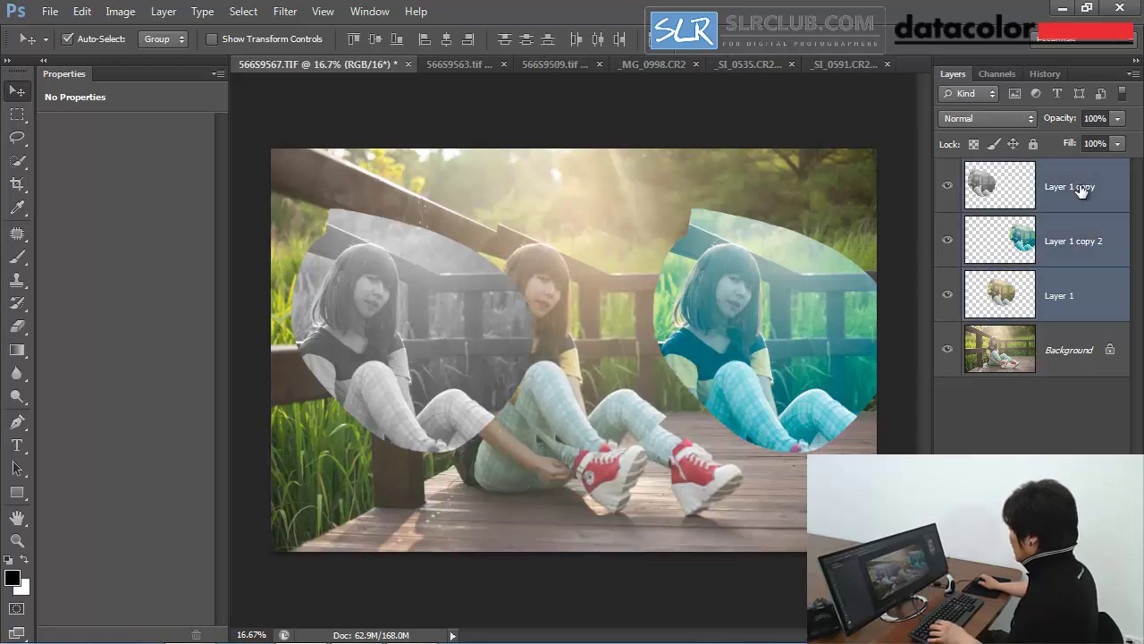
pyautogui.press('Delete')
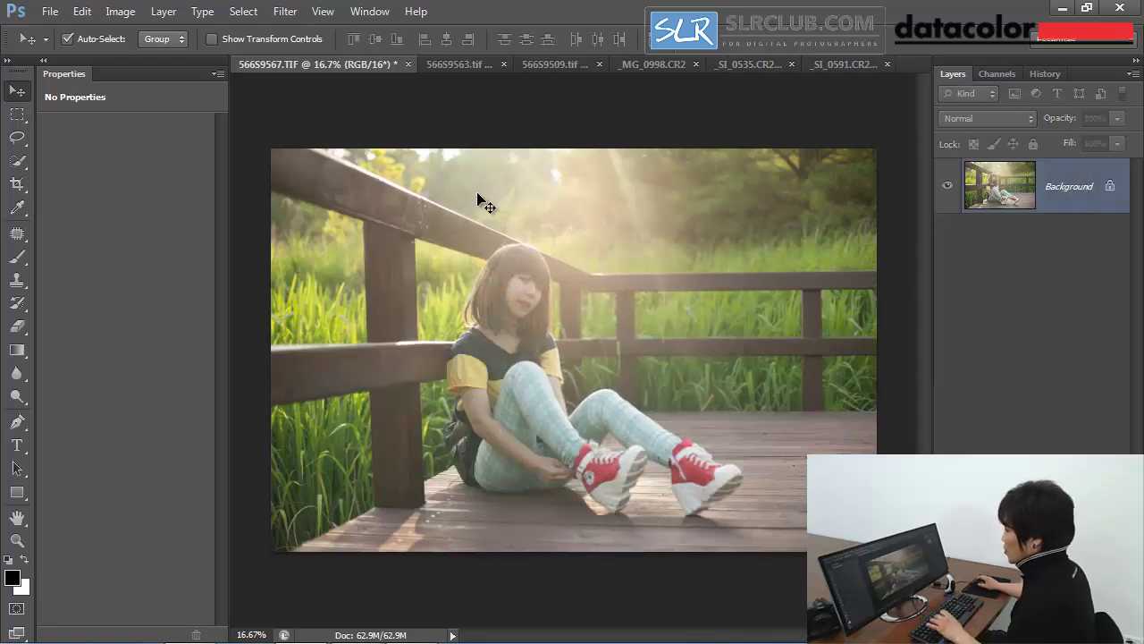
pyautogui.click(67, 39)
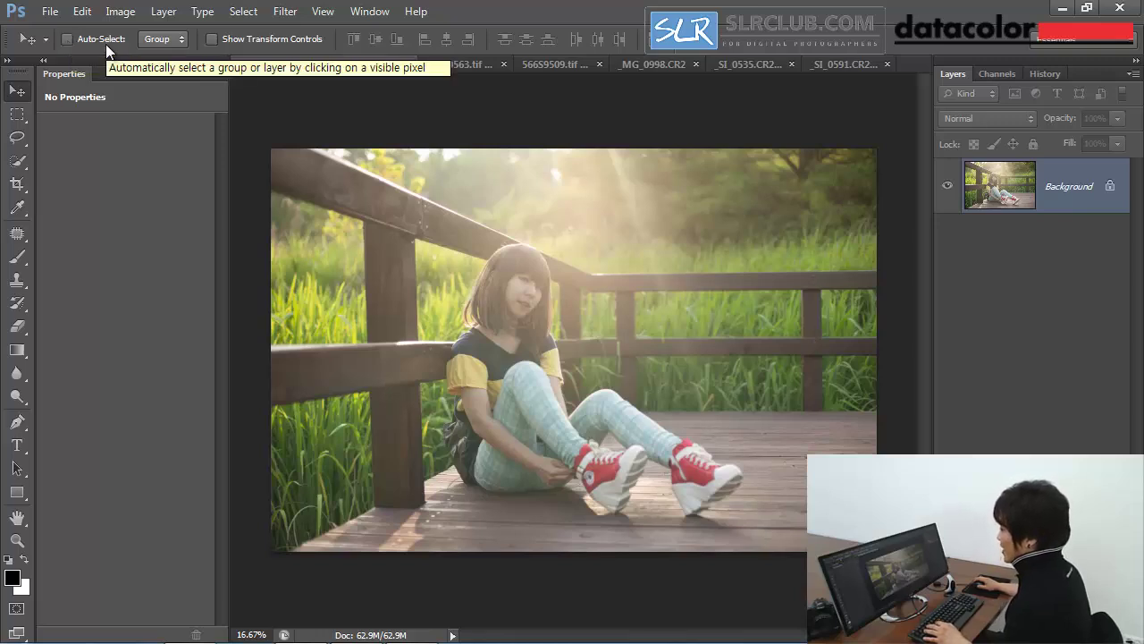
# Examine the Feather option of the Rectangular Marquee tool
pyautogui.click(16, 114)
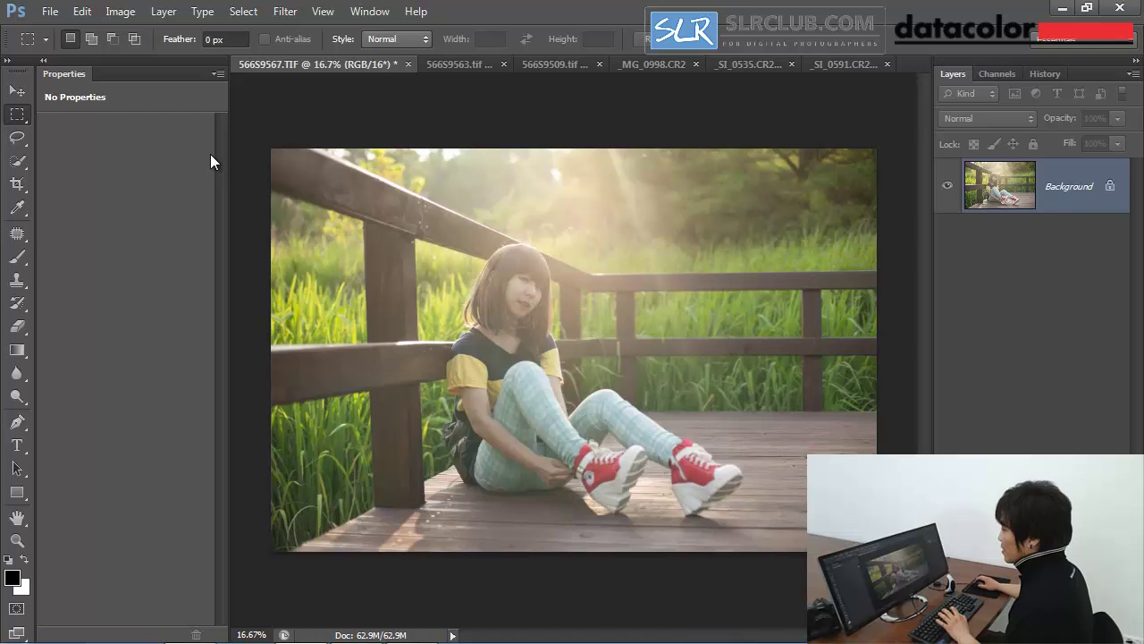
pyautogui.click(225, 41)
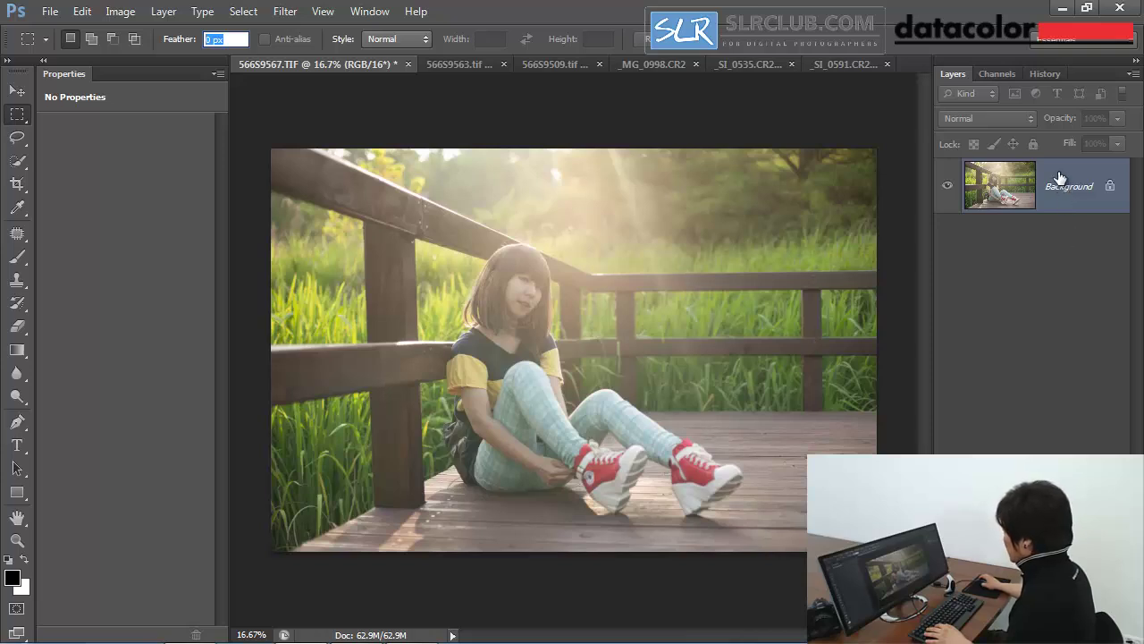
pyautogui.press('Return')
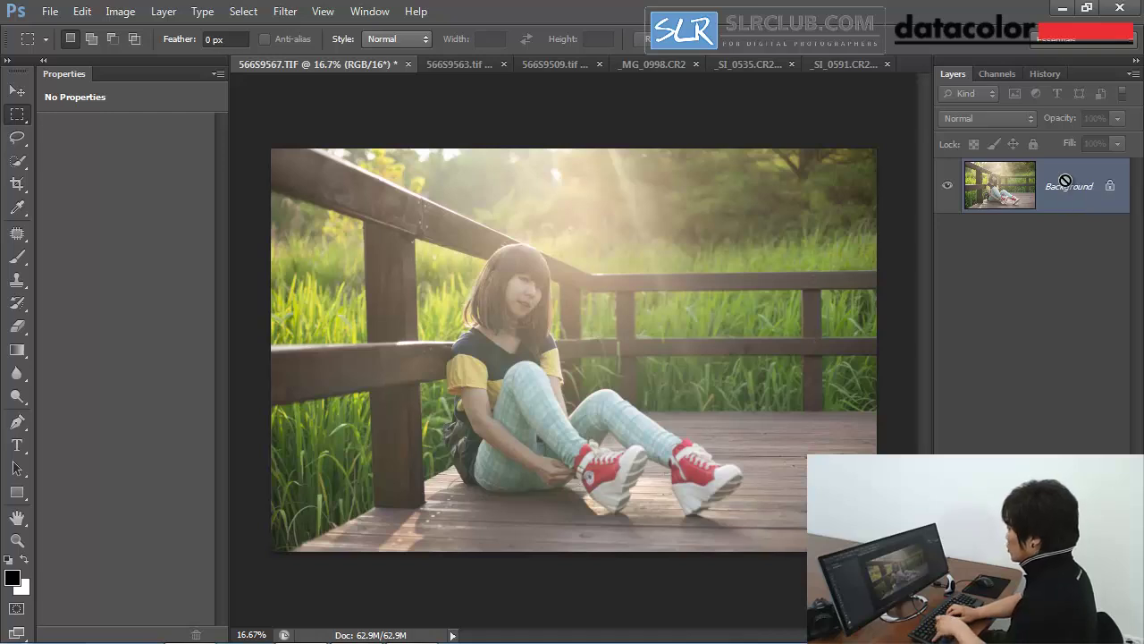
# Duplicate the Background layer and add a Curves adjustment layer clipped to the duplicate
pyautogui.hotkey('ctrl', 'j')
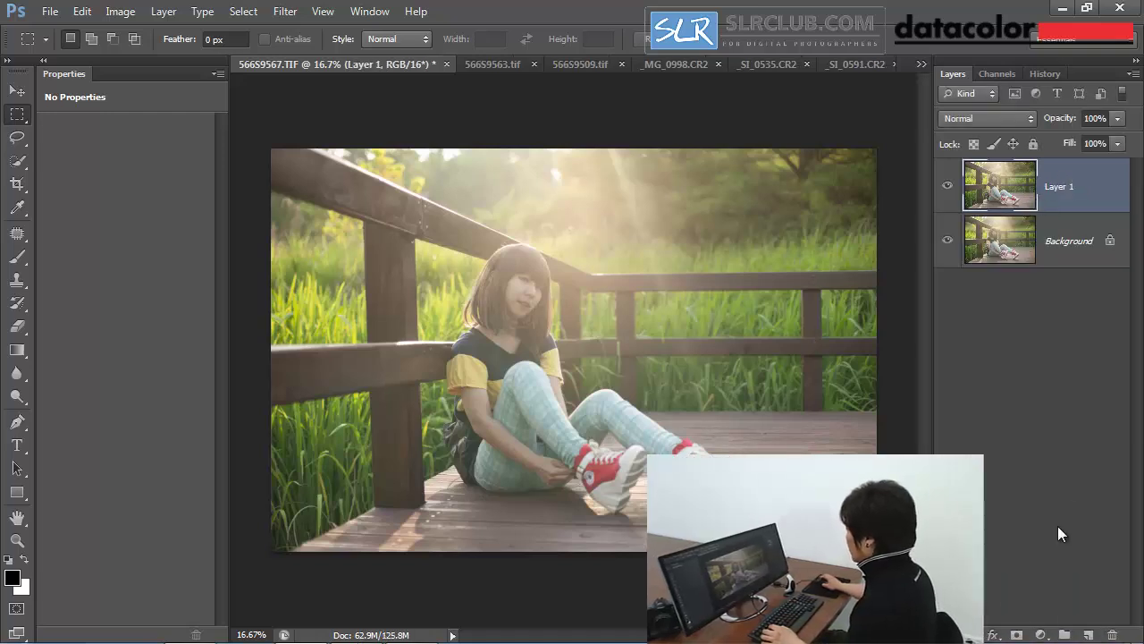
pyautogui.click(1041, 634)
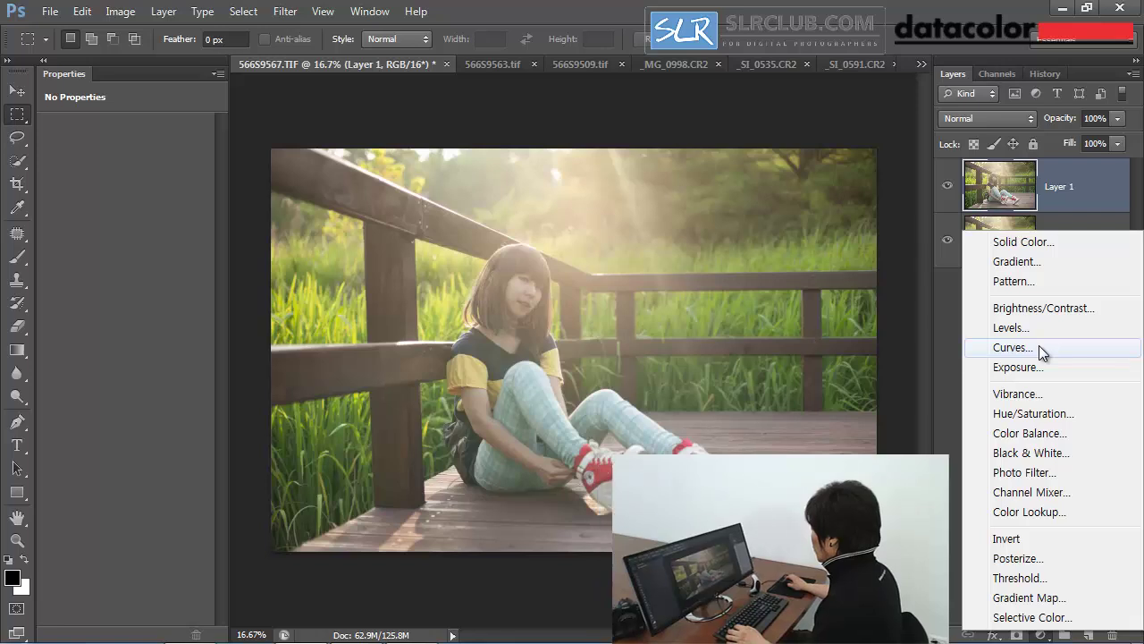
pyautogui.click(1037, 348)
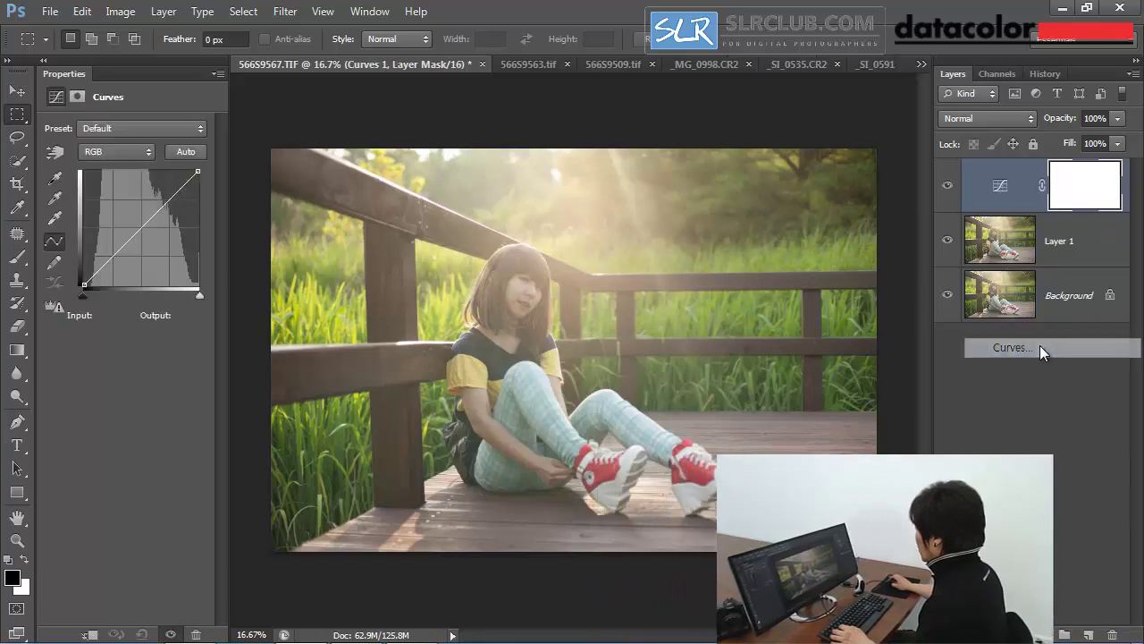
pyautogui.keyDown('alt'); pyautogui.click(1027, 197); pyautogui.keyUp('alt')
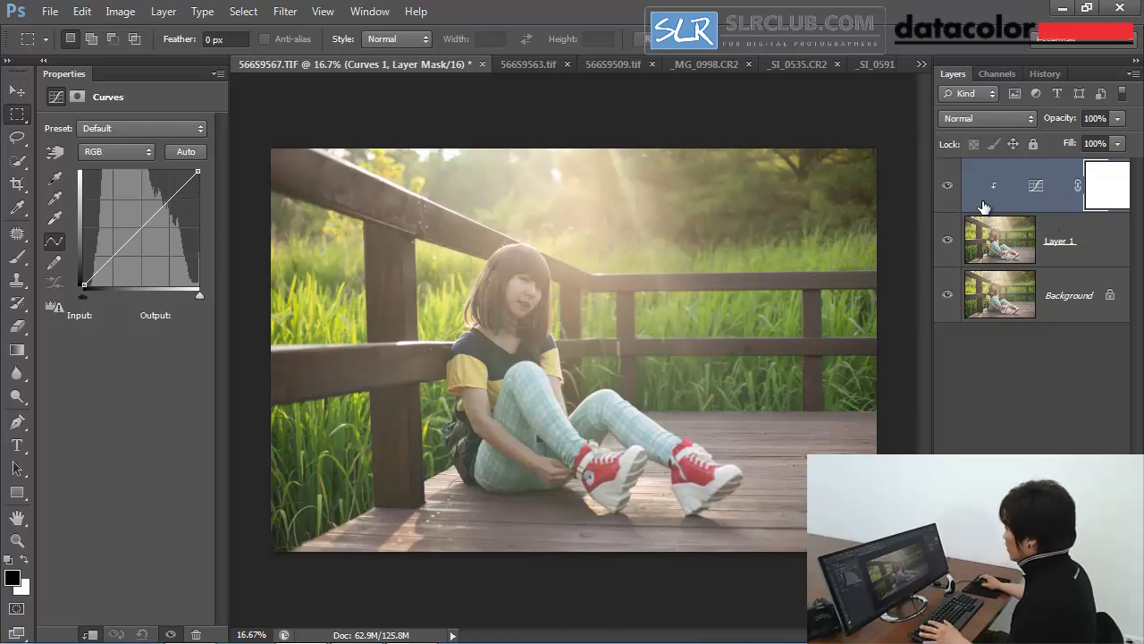
# Darken the clipped Curves adjustment by pulling its midtones down to input 114, output 58, and select its layer mask
pyautogui.moveTo(126, 245); pyautogui.dragTo(135, 259)
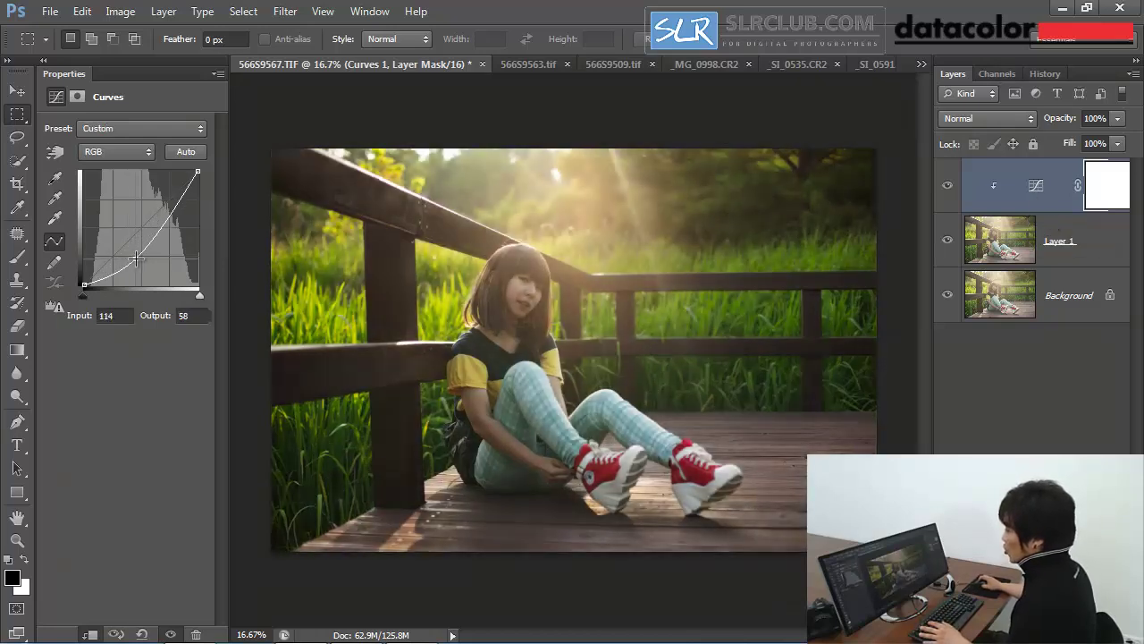
pyautogui.click(1105, 193)
pyautogui.moveTo(932, 227); pyautogui.dragTo(901, 229)
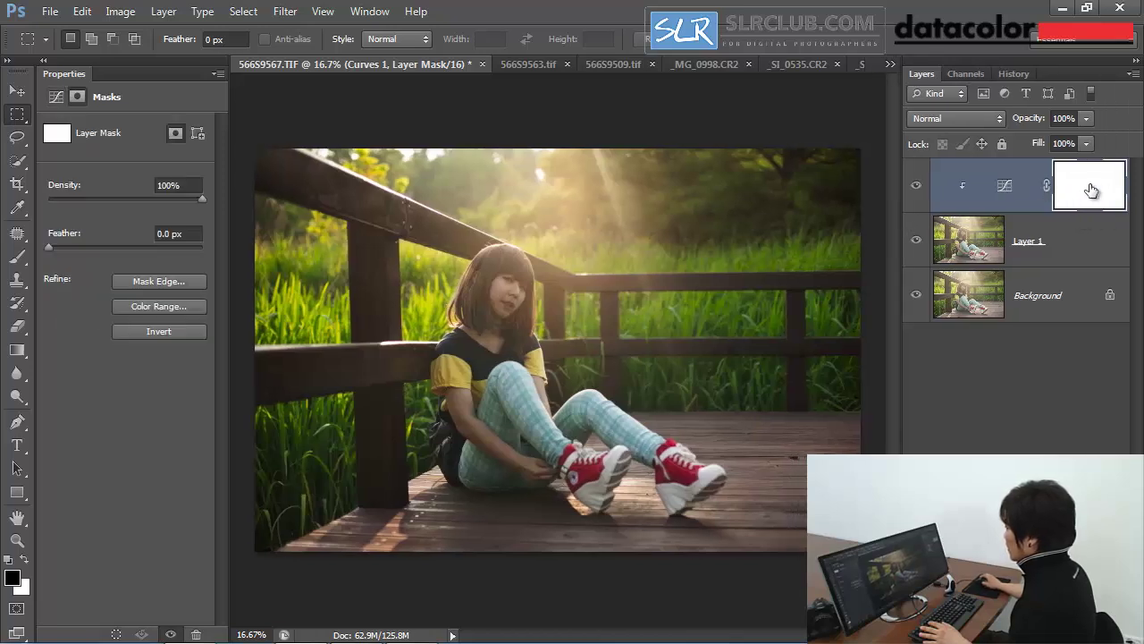
# Paint black over the girl on the Curves mask with a soft brush about 2100 px wide, and delete the Curves layer
pyautogui.press('b')
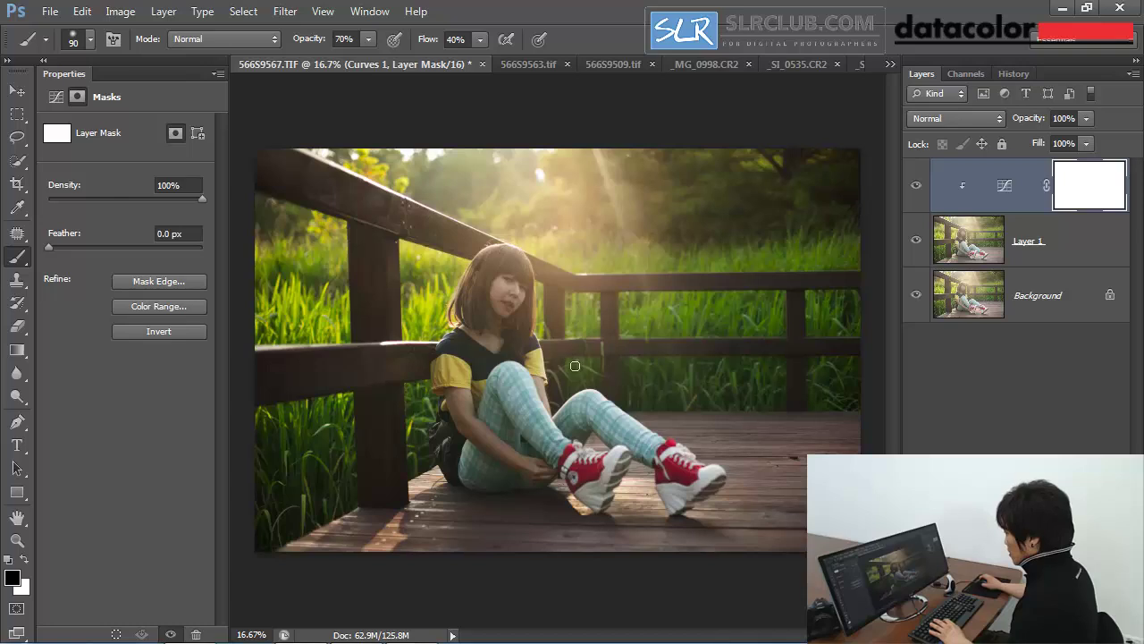
pyautogui.press(']')
pyautogui.press(']')
pyautogui.press(']')
pyautogui.press(']')
pyautogui.press(']')
pyautogui.press(']')
pyautogui.press(']')
pyautogui.press(']')
pyautogui.press(']')
pyautogui.press(']')
pyautogui.press(']')
pyautogui.press(']')
pyautogui.press(']')
pyautogui.press(']')
pyautogui.press(']')
pyautogui.press(']')
pyautogui.press(']')
pyautogui.press(']')
pyautogui.press(']')
pyautogui.press(']')
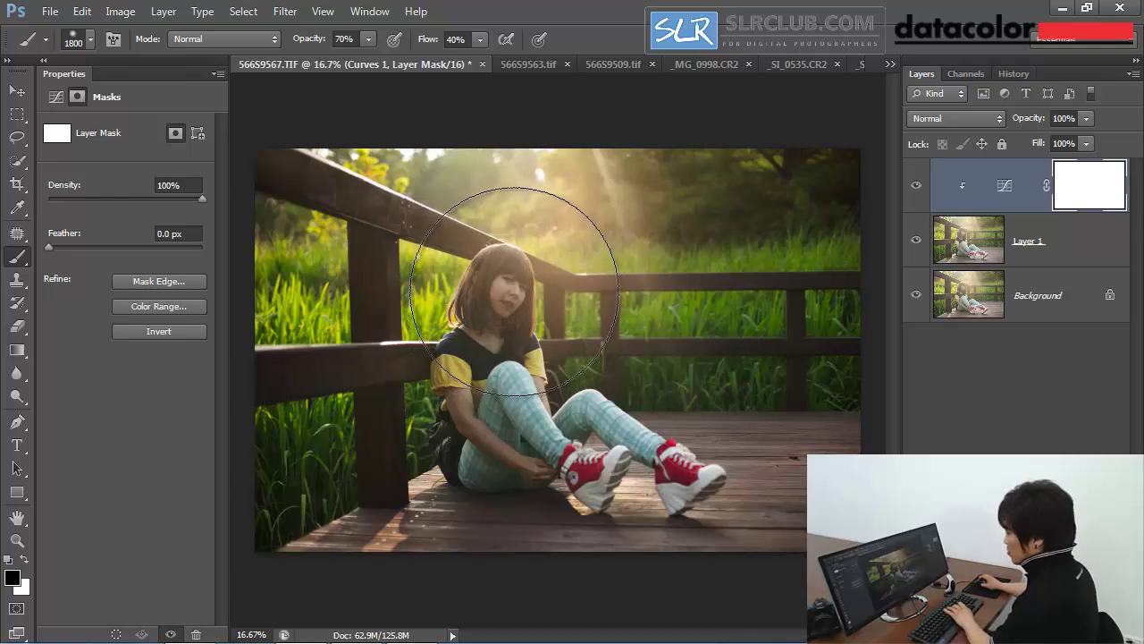
pyautogui.moveTo(522, 333)
pyautogui.mouseDown()
pyautogui.moveTo(485, 435)
pyautogui.moveTo(620, 434)
pyautogui.moveTo(620, 384)
pyautogui.moveTo(661, 340)
pyautogui.mouseUp()
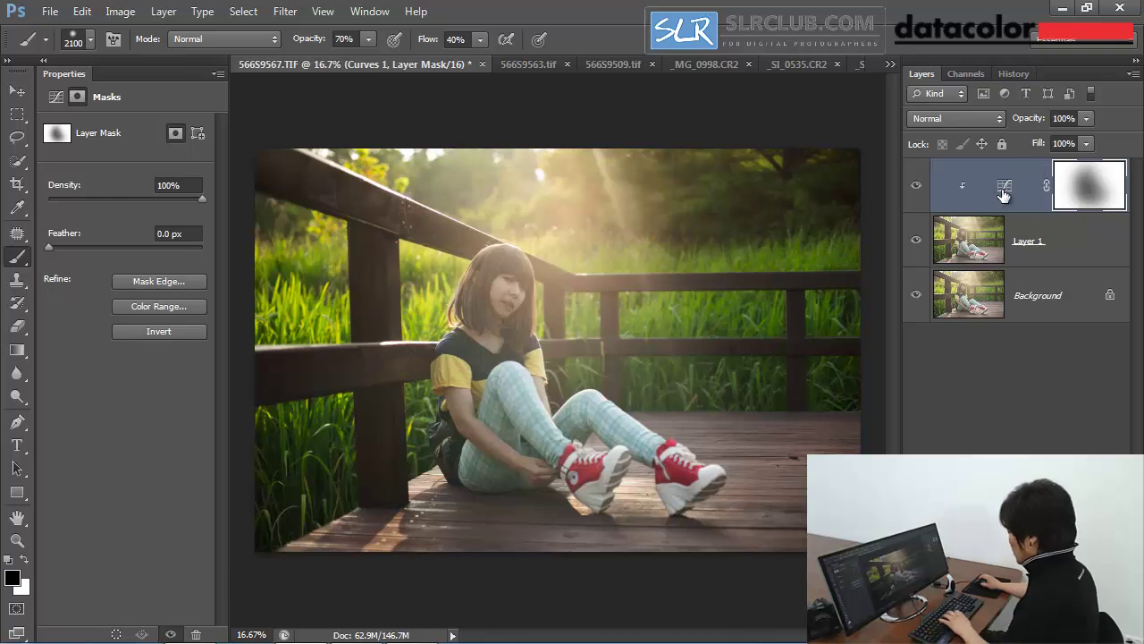
pyautogui.press('Delete')
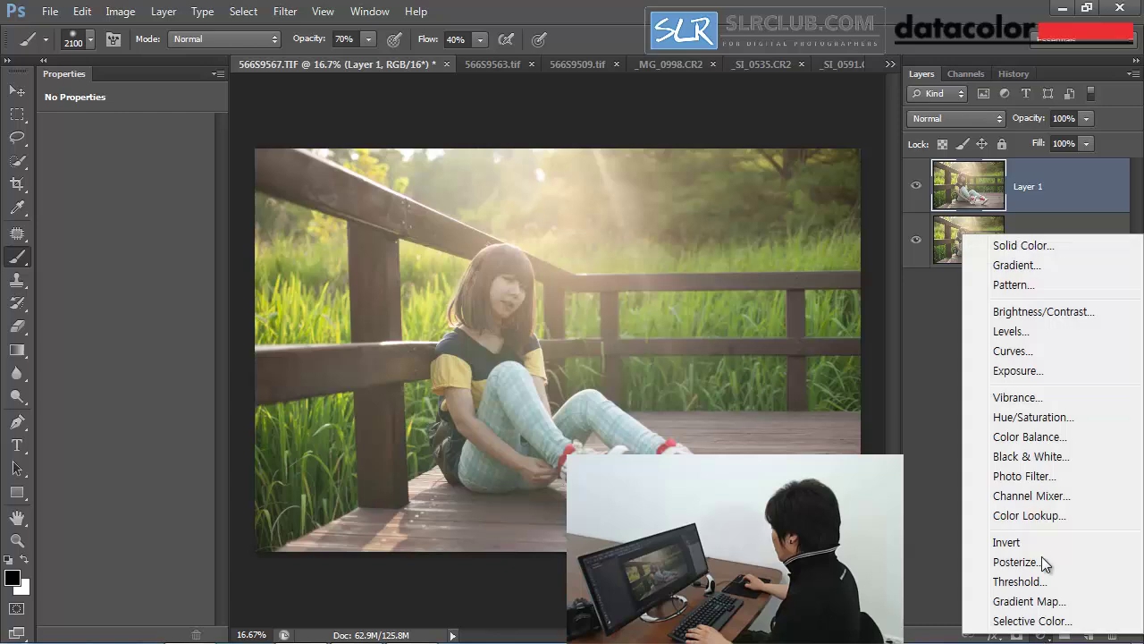
# Add a Levels adjustment layer above Layer 1 and delete it again
pyautogui.click(1041, 635)
pyautogui.click(1041, 331)
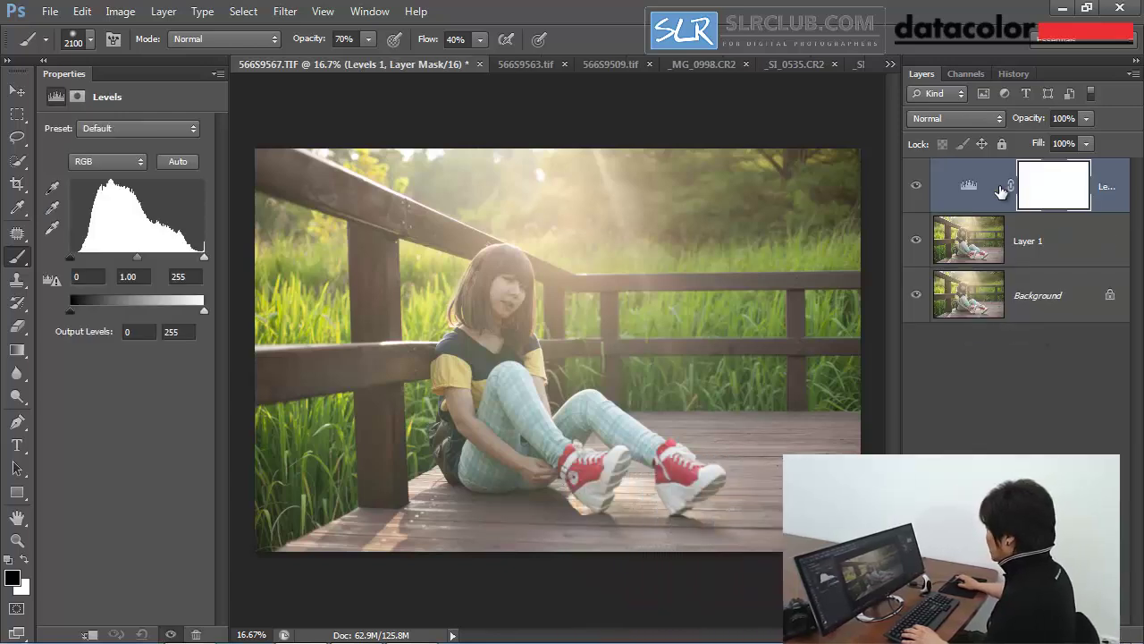
pyautogui.press('Delete')
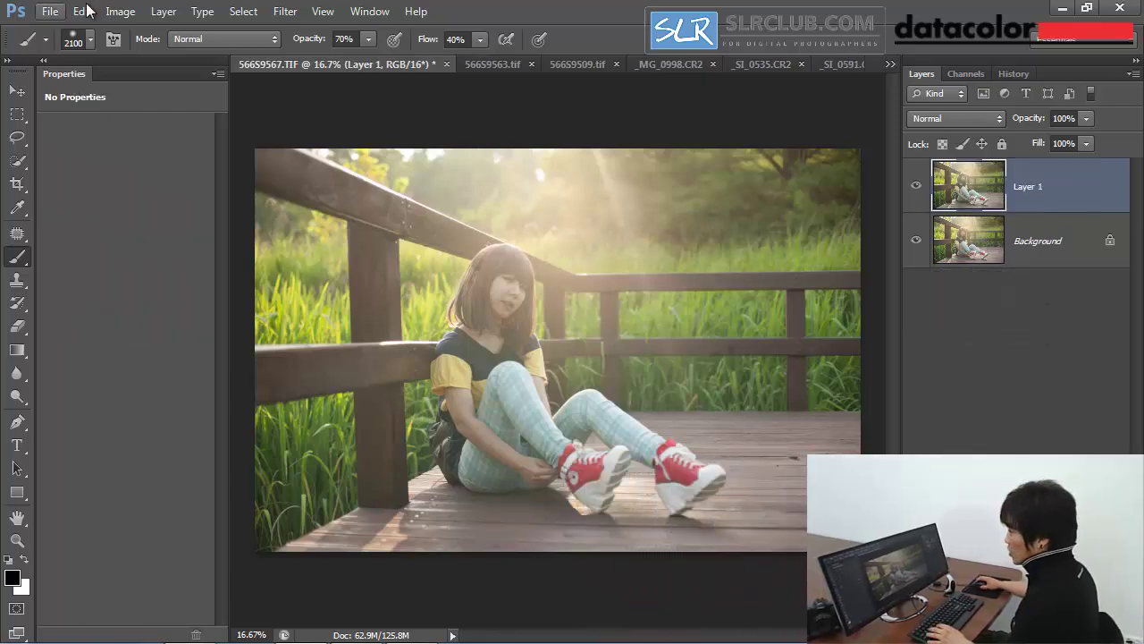
# Apply a Curves adjustment directly to the pixels of Layer 1, lowering the midtones to darken the photo
pyautogui.click(120, 11)
pyautogui.moveTo(161, 59)
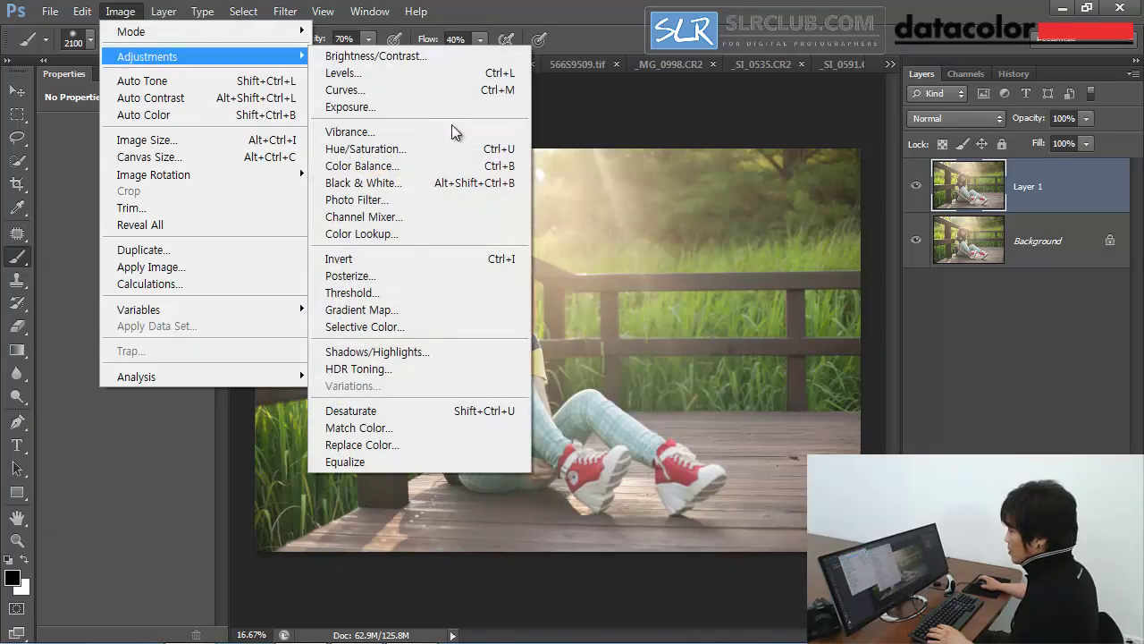
pyautogui.click(455, 93)
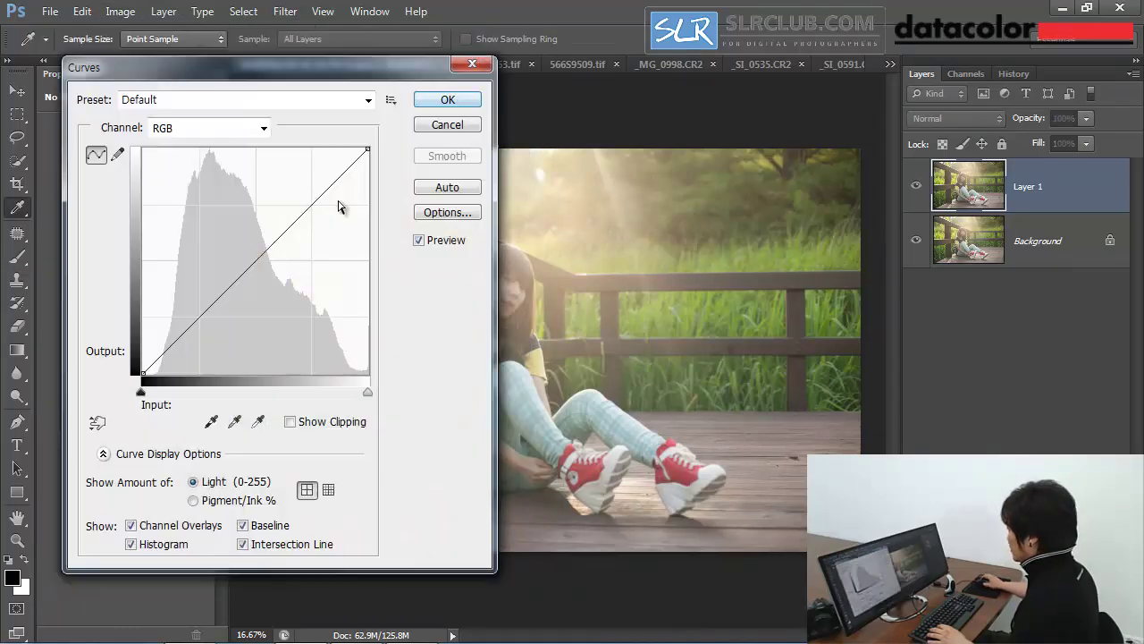
pyautogui.moveTo(259, 254); pyautogui.dragTo(269, 300)
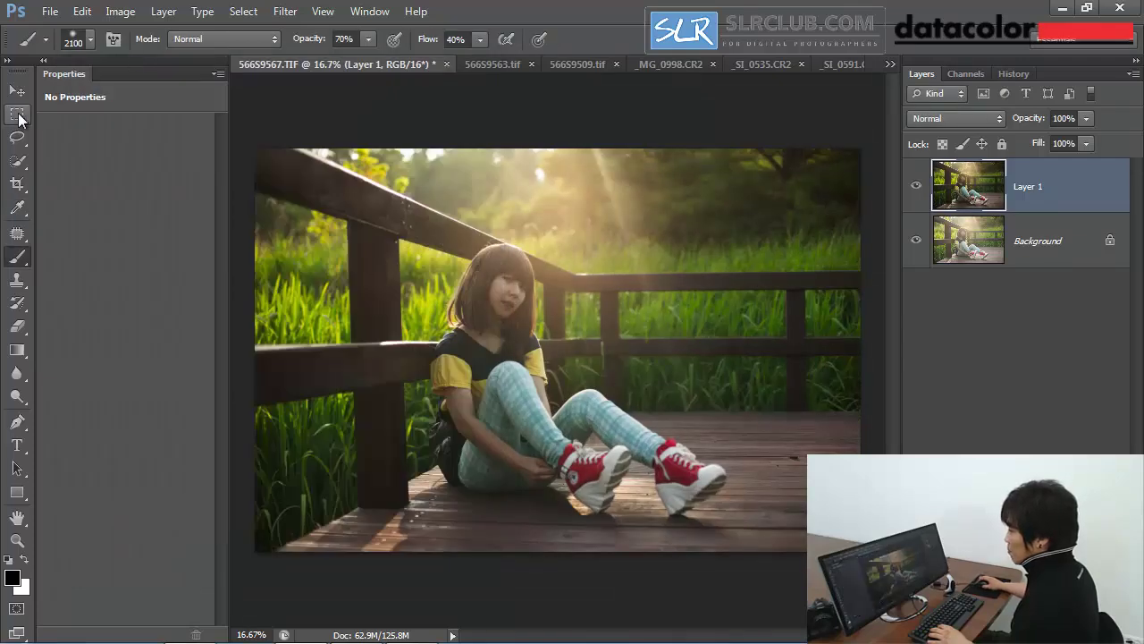
# Draw a large elliptical marquee selection around the girl with a feather of 200 px
pyautogui.click(17, 114)
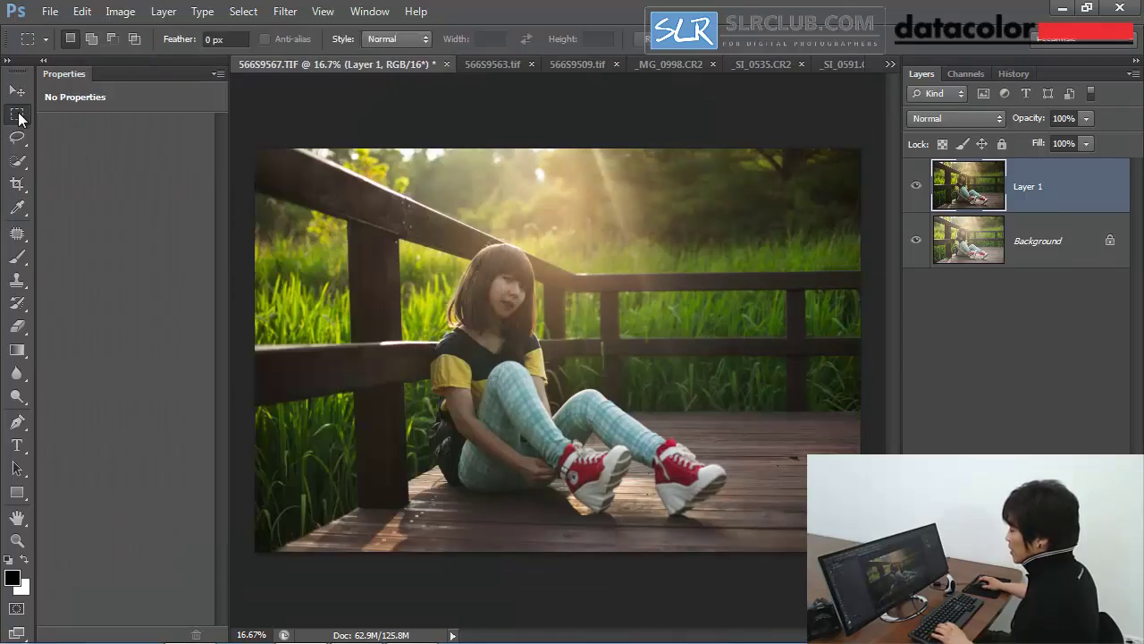
pyautogui.click(20, 118)
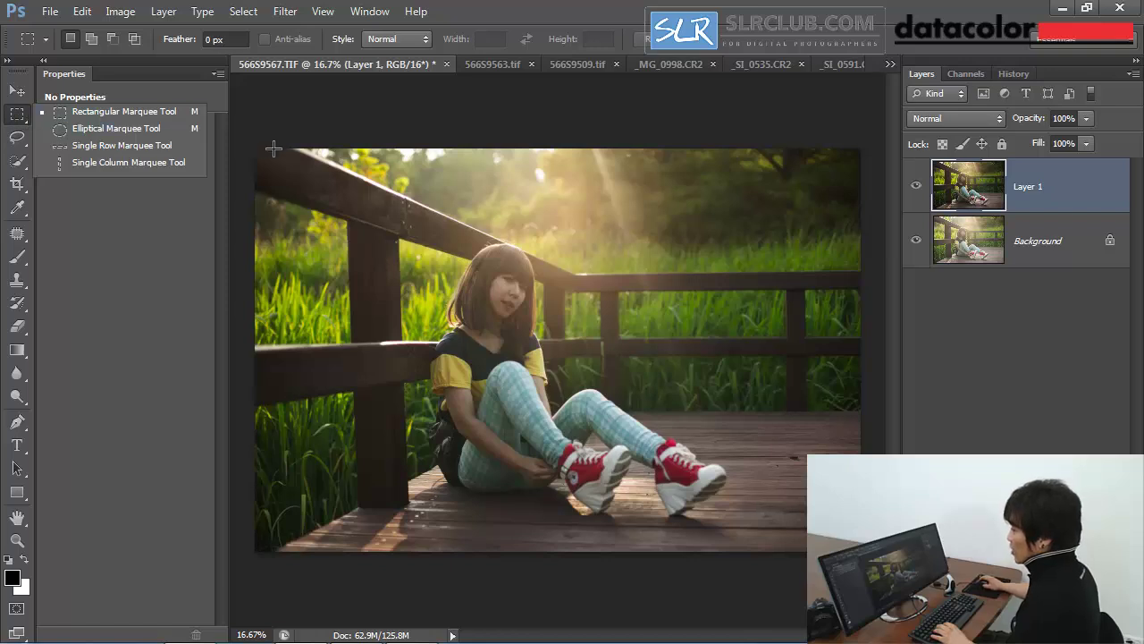
pyautogui.click(17, 122)
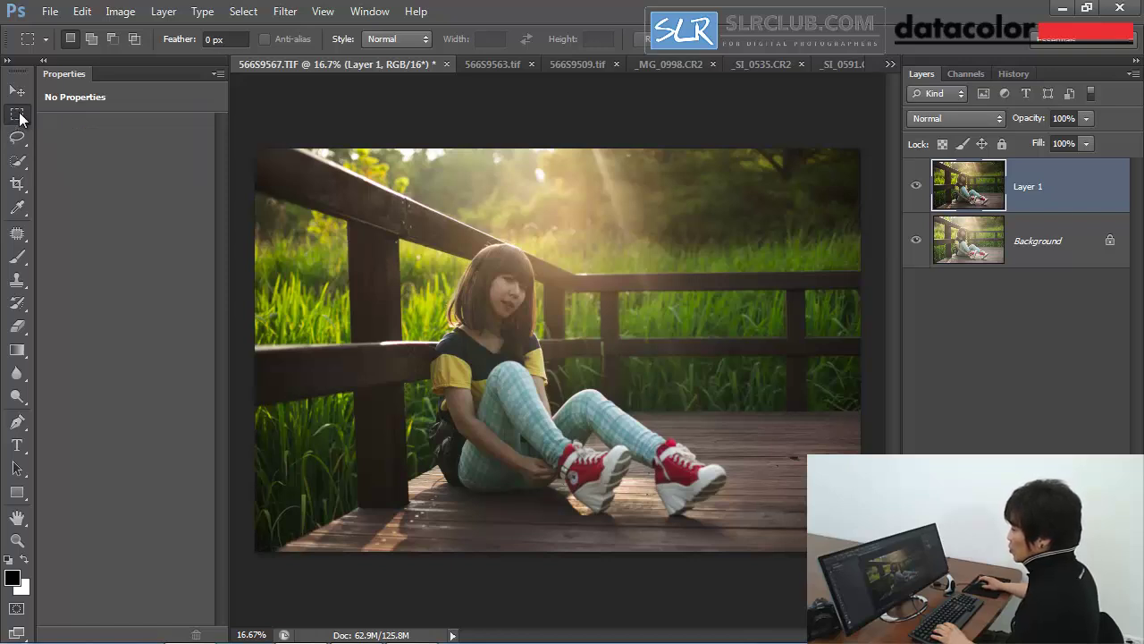
pyautogui.click(20, 118)
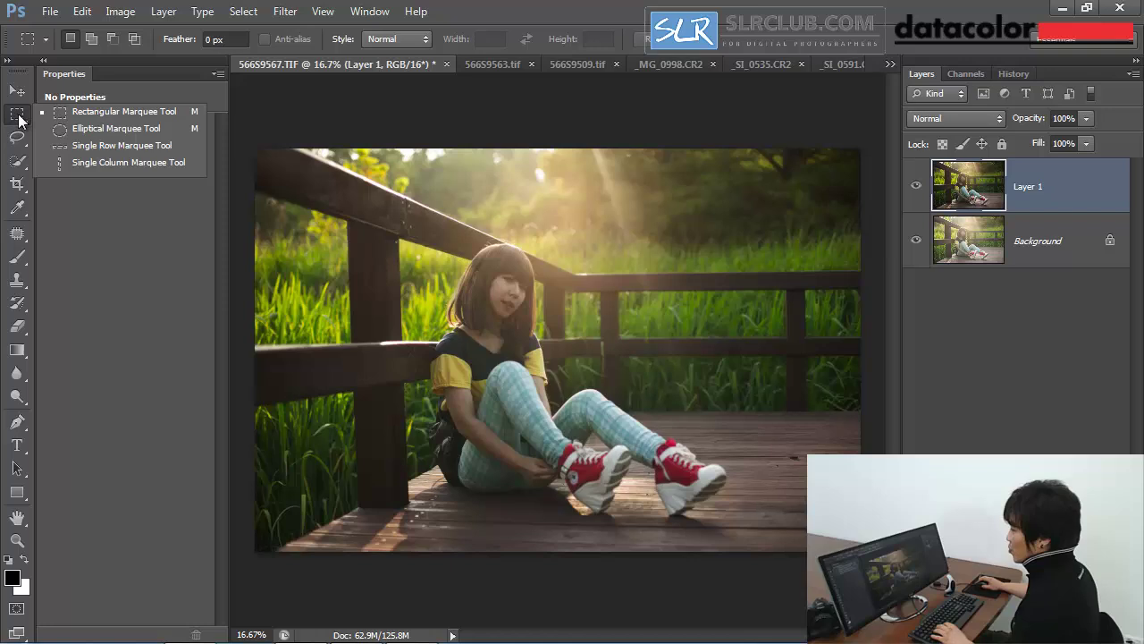
pyautogui.click(115, 129)
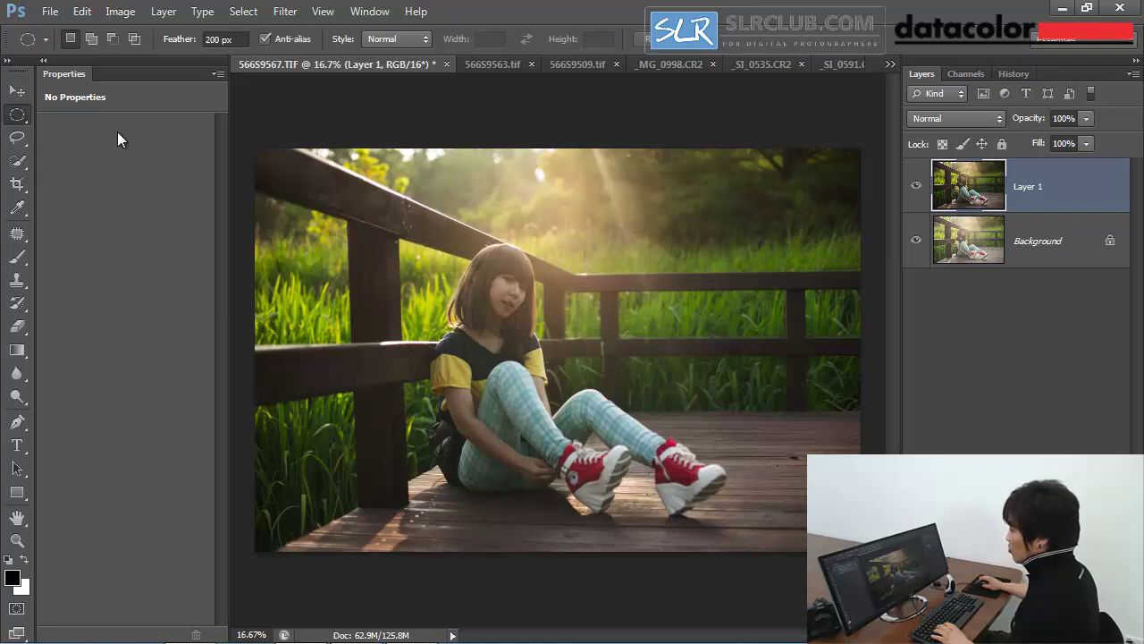
pyautogui.click(237, 39)
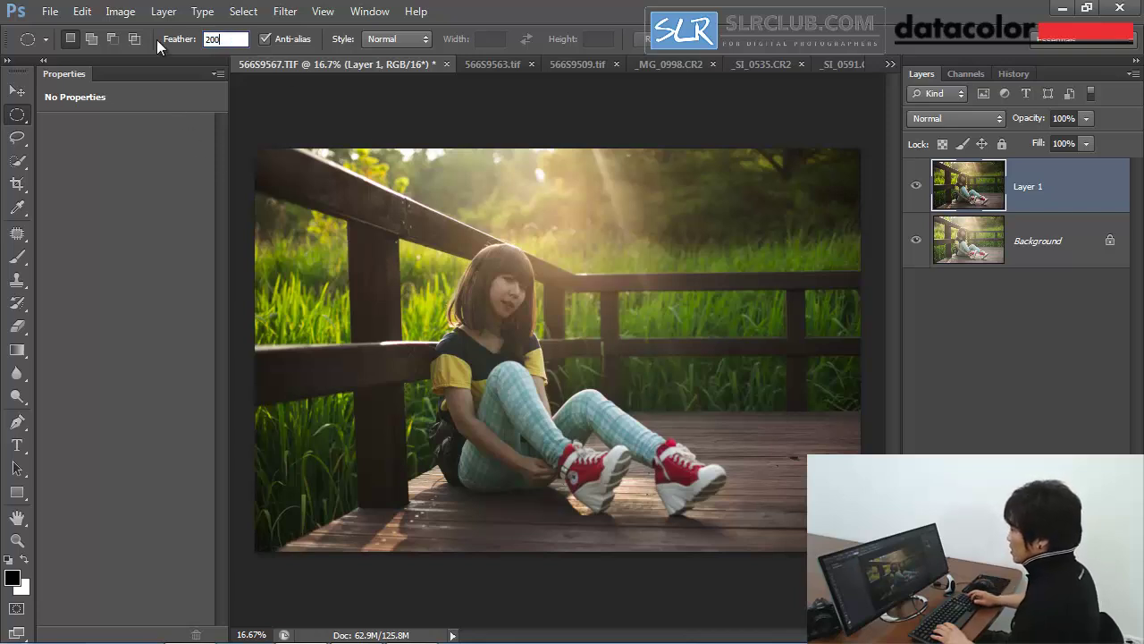
pyautogui.press('Return')
pyautogui.moveTo(318, 172); pyautogui.dragTo(797, 511)
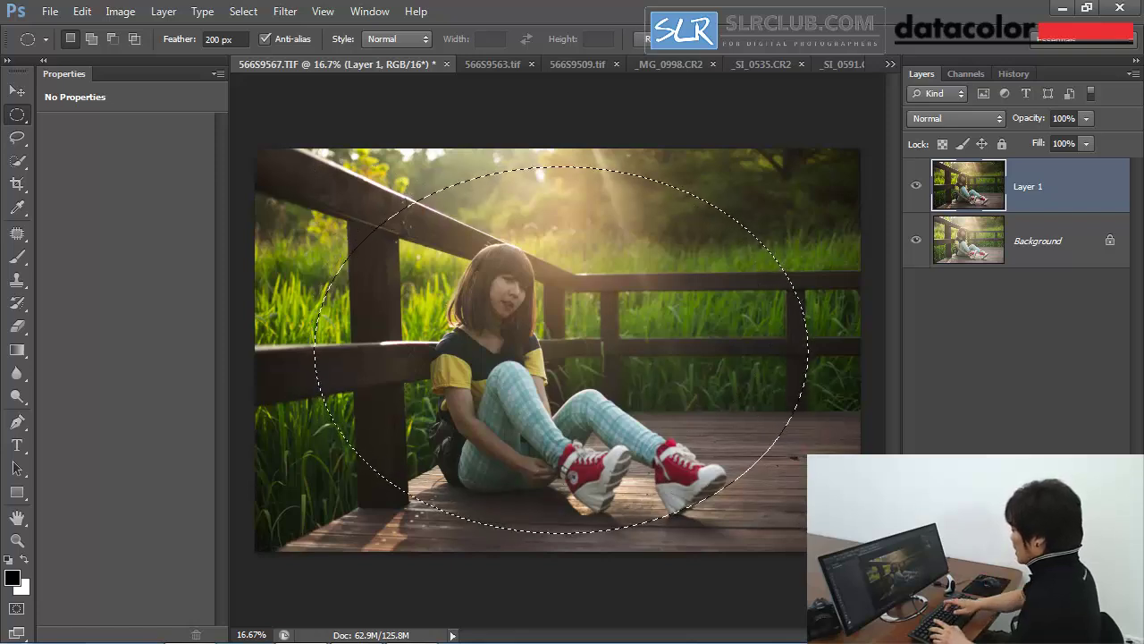
# Invert the elliptical selection and turn it into a layer mask on the darkened Layer 1
pyautogui.hotkey('ctrl', 'shift', 'i')
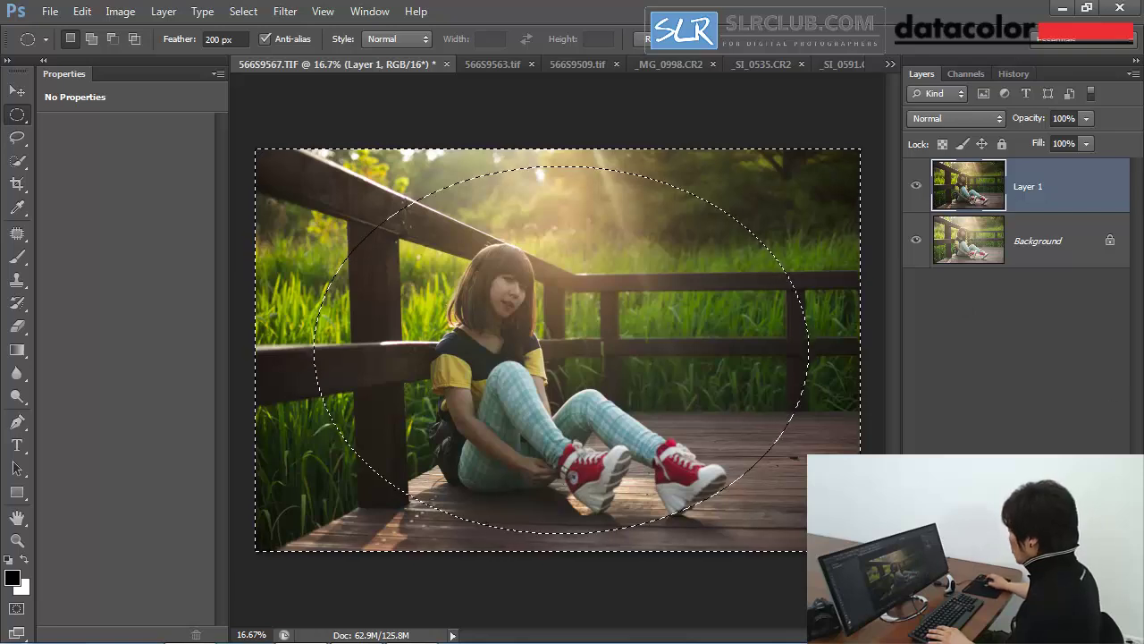
pyautogui.click(1017, 595)
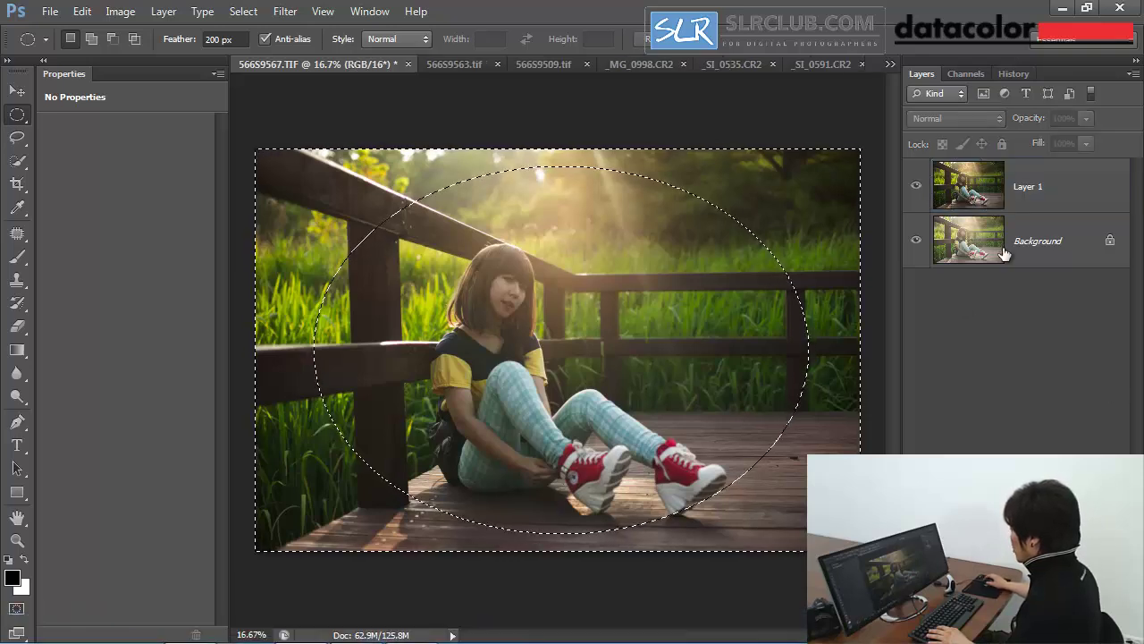
pyautogui.click(1028, 186)
pyautogui.click(1023, 633)
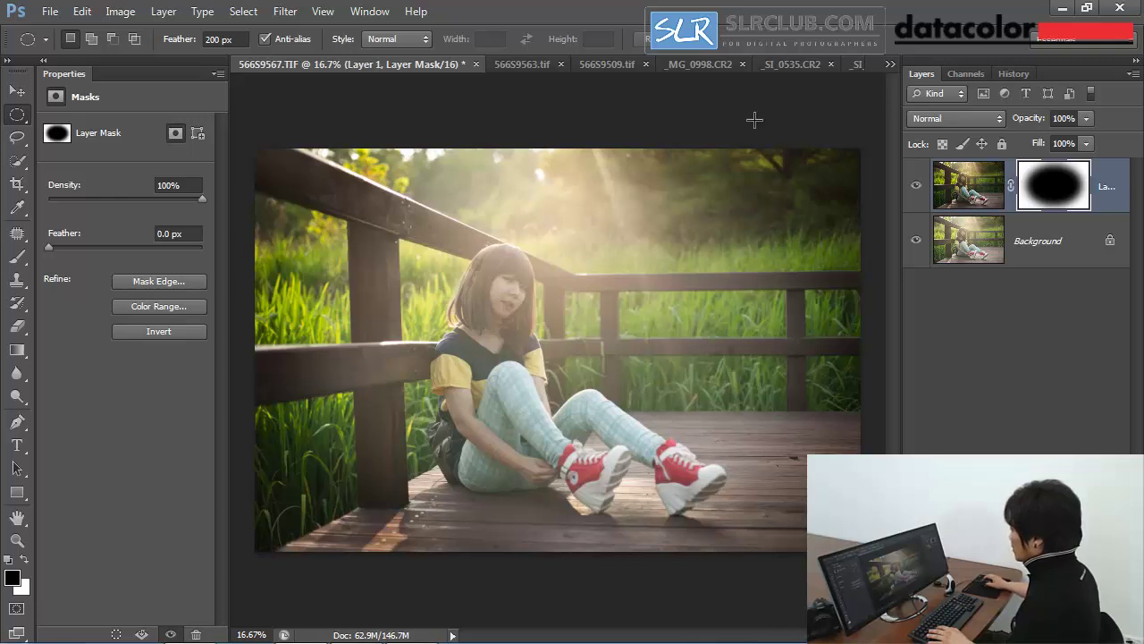
# Delete the masked Layer 1 and make a fresh duplicate of the Background layer
pyautogui.click(962, 191)
pyautogui.hotkey('ctrl', 'e')
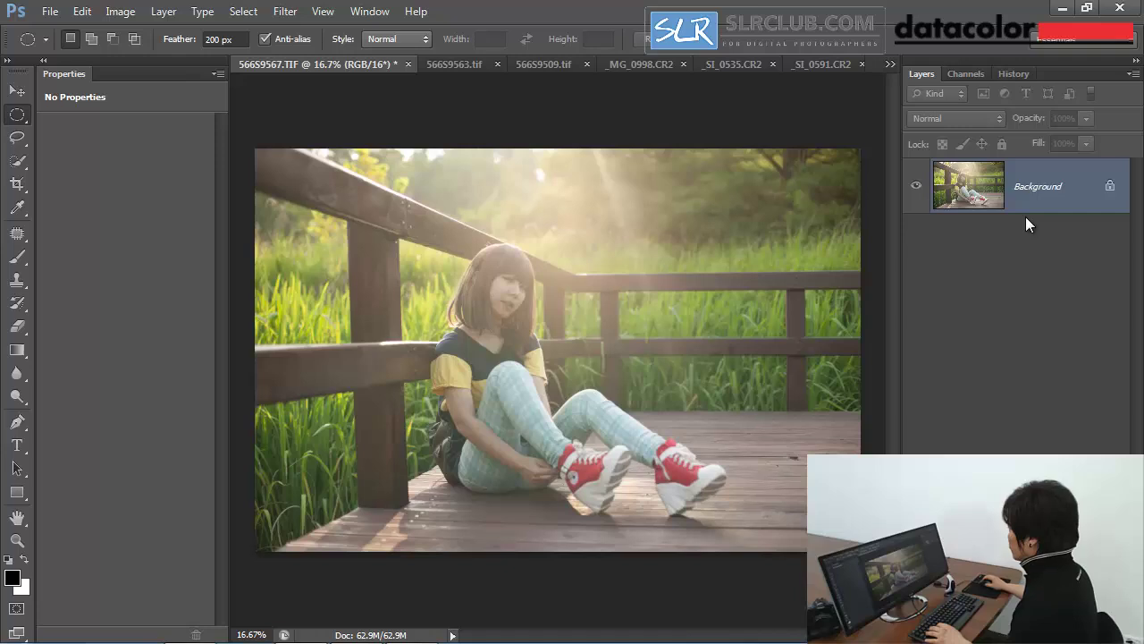
pyautogui.hotkey('ctrl', 'j')
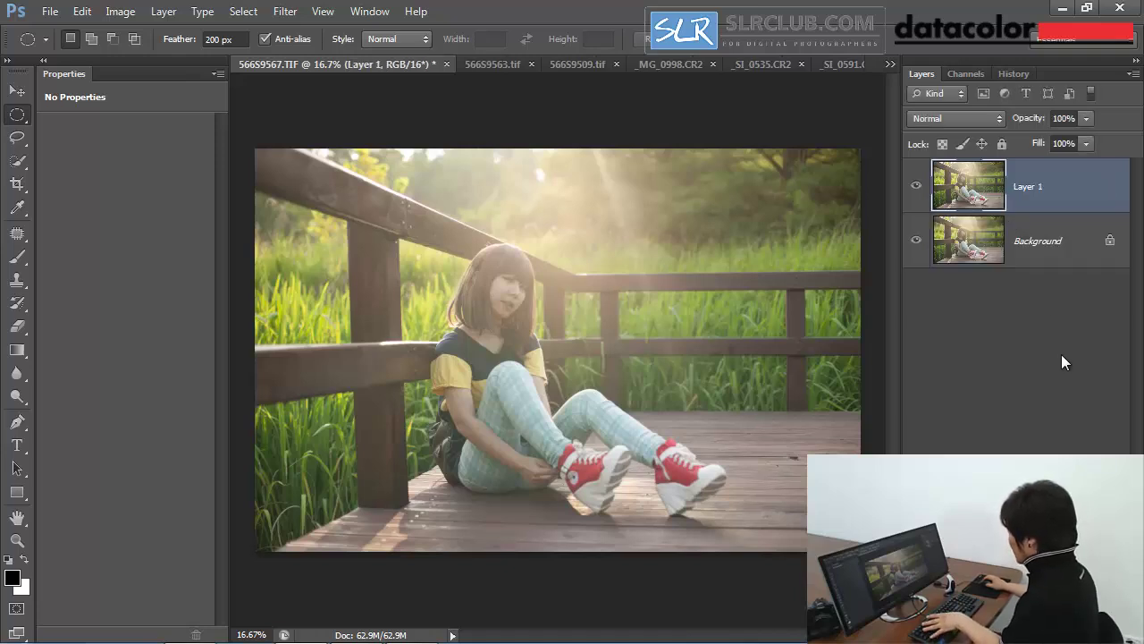
# Add a Curves adjustment layer above the duplicate and pull the curve down to input 150, output 81
pyautogui.click(1064, 633)
pyautogui.click(1049, 351)
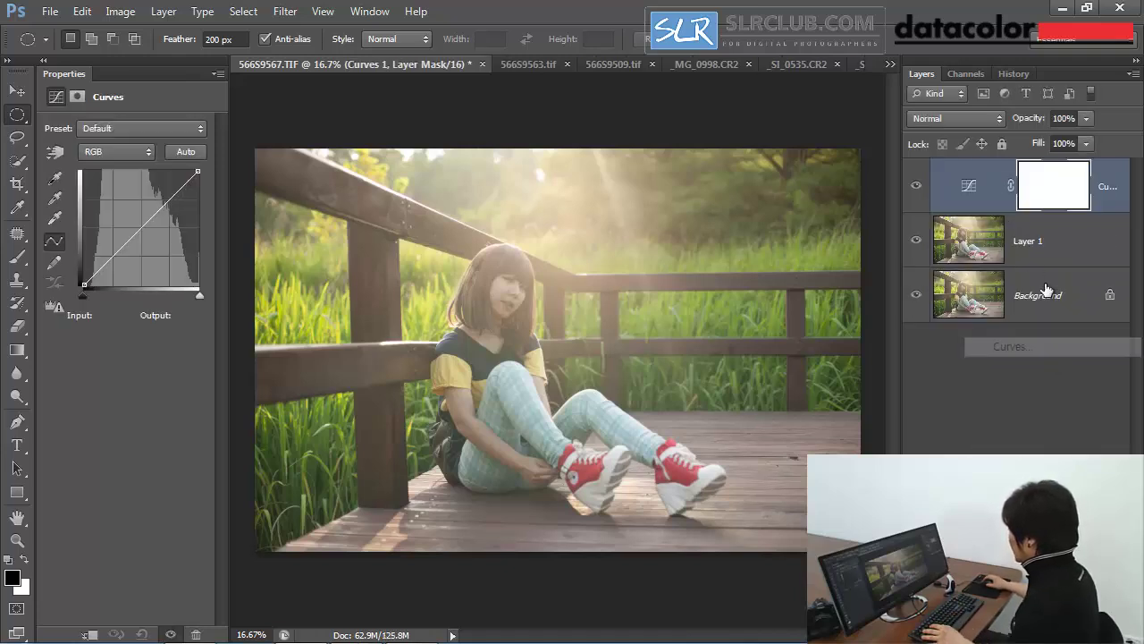
pyautogui.click(138, 237)
pyautogui.moveTo(144, 241); pyautogui.dragTo(149, 252)
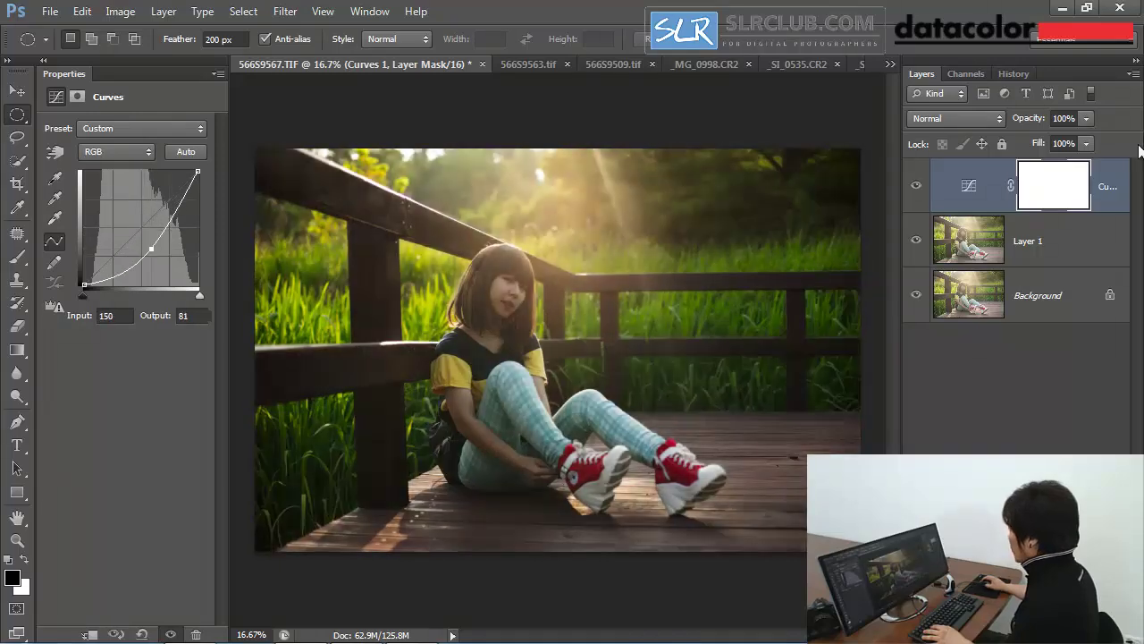
# Paint black on the Curves layer mask over the girl with the 2100 px Brush to restore her brightness
pyautogui.click(1042, 192)
pyautogui.press('b')
pyautogui.moveTo(621, 198)
pyautogui.mouseDown()
pyautogui.moveTo(564, 336)
pyautogui.moveTo(535, 238)
pyautogui.moveTo(553, 231)
pyautogui.moveTo(482, 361)
pyautogui.moveTo(526, 294)
pyautogui.moveTo(479, 403)
pyautogui.moveTo(657, 429)
pyautogui.moveTo(820, 350)
pyautogui.mouseUp()
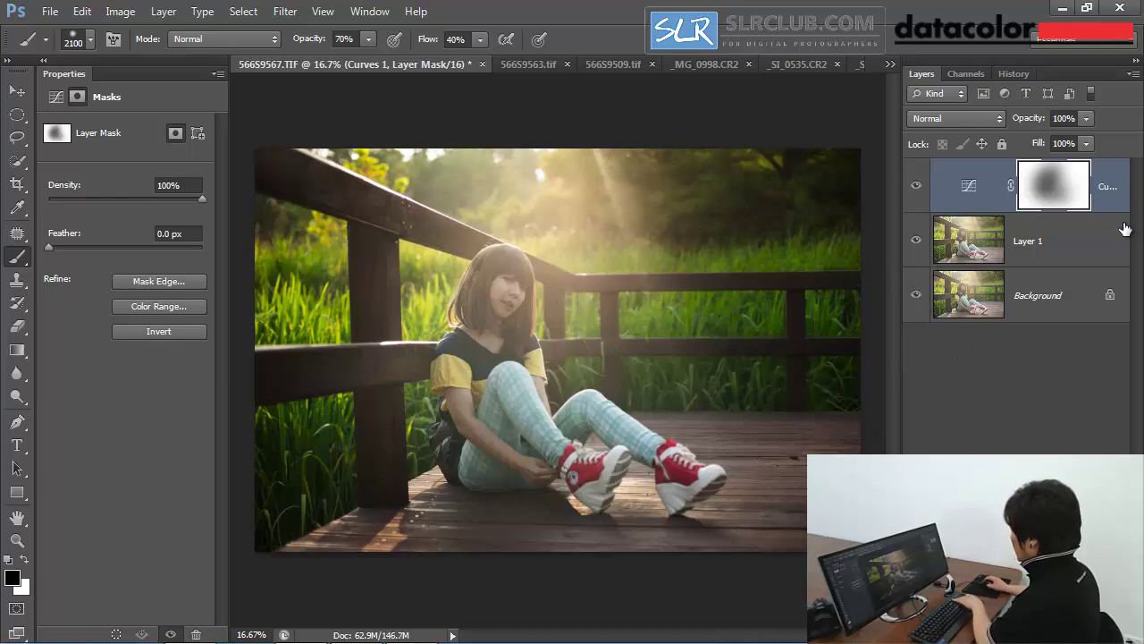
# Remove the masked Curves layer and the duplicate layer so that only the Background remains
pyautogui.click(962, 198)
pyautogui.press('Delete')
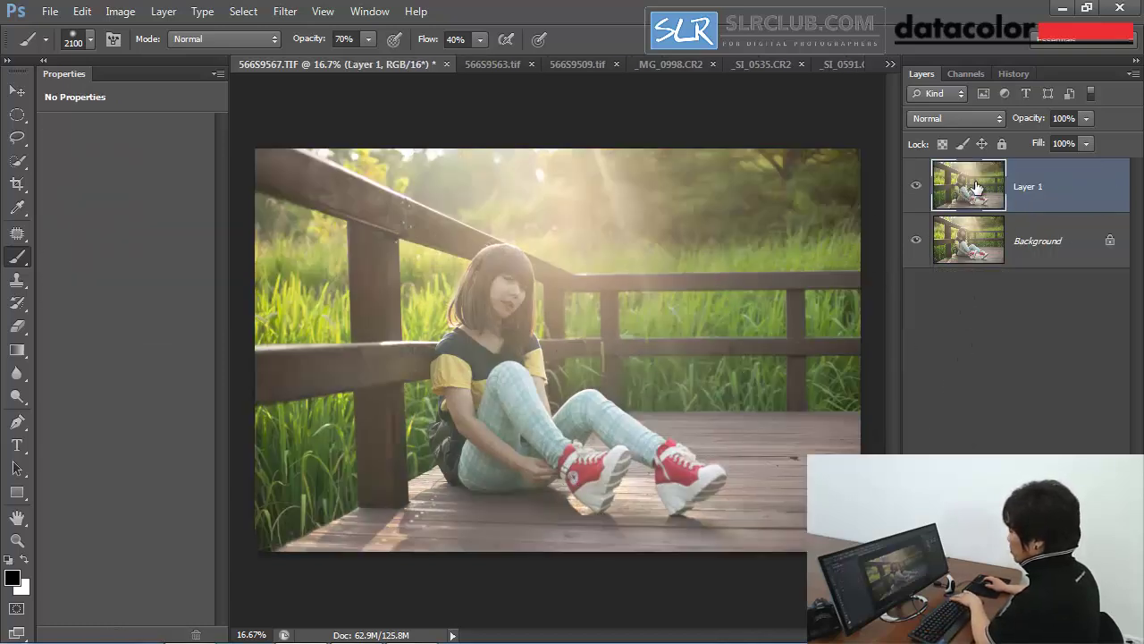
pyautogui.hotkey('ctrl', 'e')
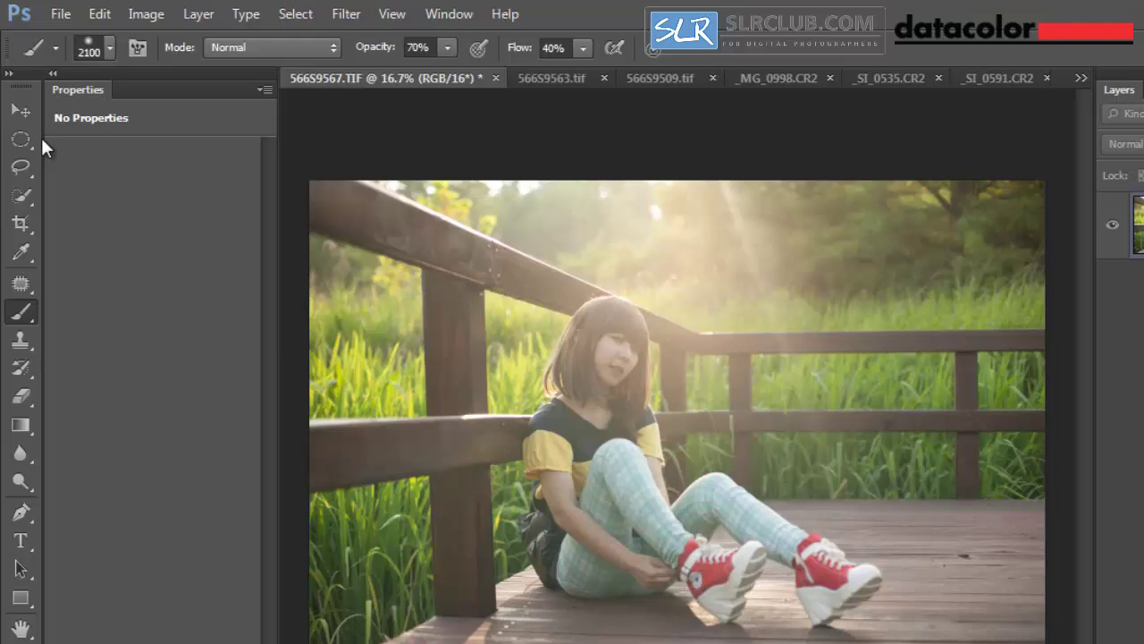
# Cycle repeatedly between the Elliptical and Rectangular Marquee tools, finishing on the Rectangular Marquee
pyautogui.click(42, 141)
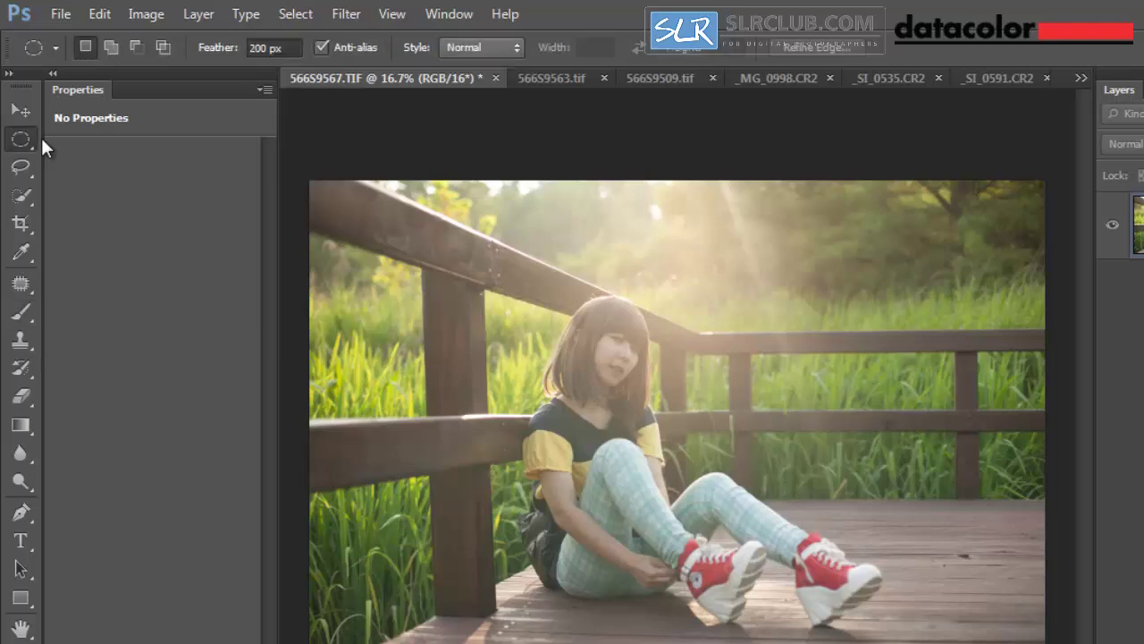
pyautogui.hotkey('shift', 'm')
pyautogui.hotkey('shift', 'm')
pyautogui.hotkey('shift', 'm')
pyautogui.hotkey('shift', 'm')
pyautogui.hotkey('shift', 'm')
pyautogui.hotkey('shift', 'm')
pyautogui.hotkey('shift', 'm')
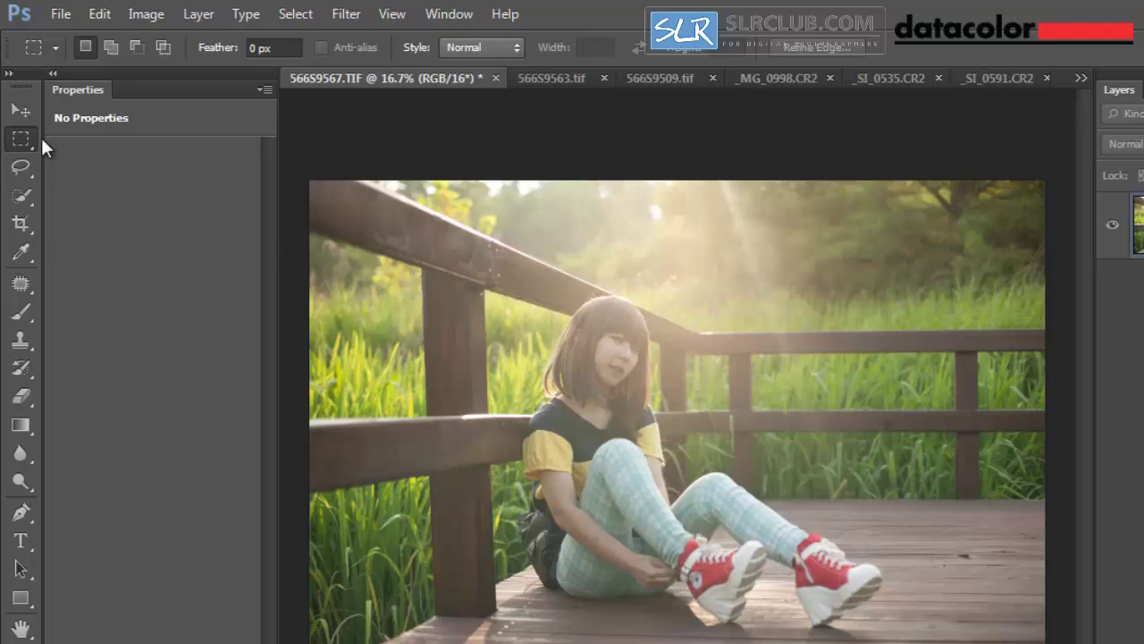
pyautogui.hotkey('shift', 'm')
pyautogui.hotkey('shift', 'm')
pyautogui.hotkey('shift', 'm')
pyautogui.hotkey('shift', 'm')
pyautogui.hotkey('shift', 'm')
pyautogui.hotkey('shift', 'm')
# Review the Lasso, Polygonal Lasso and Magnetic Lasso variants and activate the freehand Lasso tool
pyautogui.click(22, 168)
pyautogui.click(23, 170)
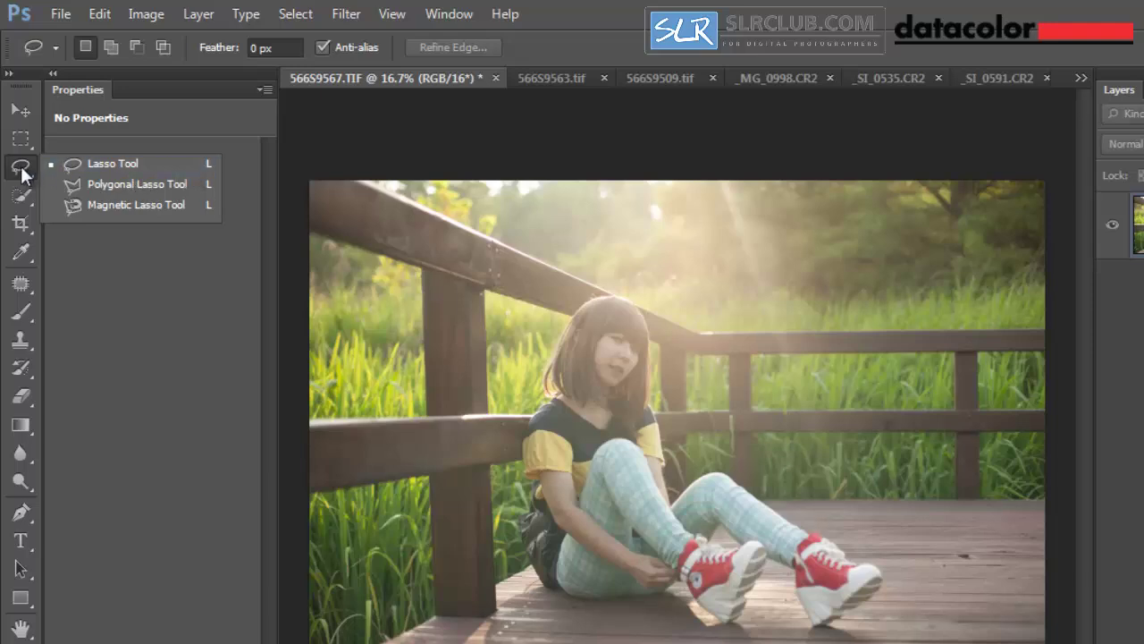
pyautogui.click(21, 169)
pyautogui.click(22, 170)
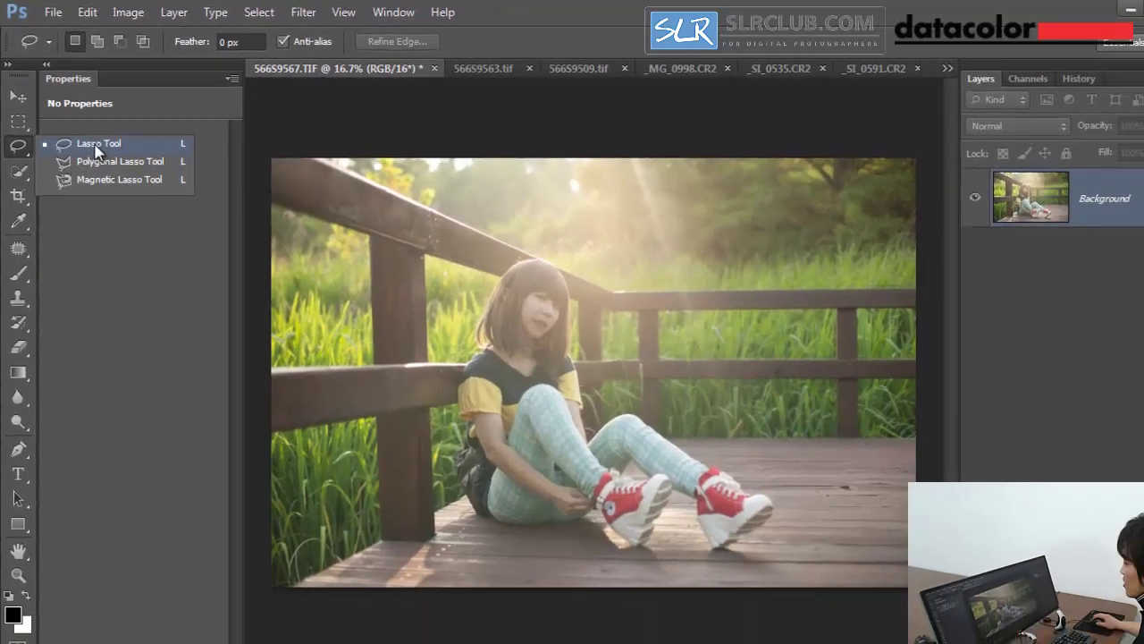
pyautogui.click(120, 166)
# Try freehand Lasso selections around the girl's head and upper body and clear them
pyautogui.moveTo(554, 337)
pyautogui.mouseDown()
pyautogui.moveTo(482, 293)
pyautogui.moveTo(513, 248)
pyautogui.moveTo(591, 314)
pyautogui.moveTo(537, 359)
pyautogui.moveTo(473, 338)
pyautogui.moveTo(494, 310)
pyautogui.mouseUp()
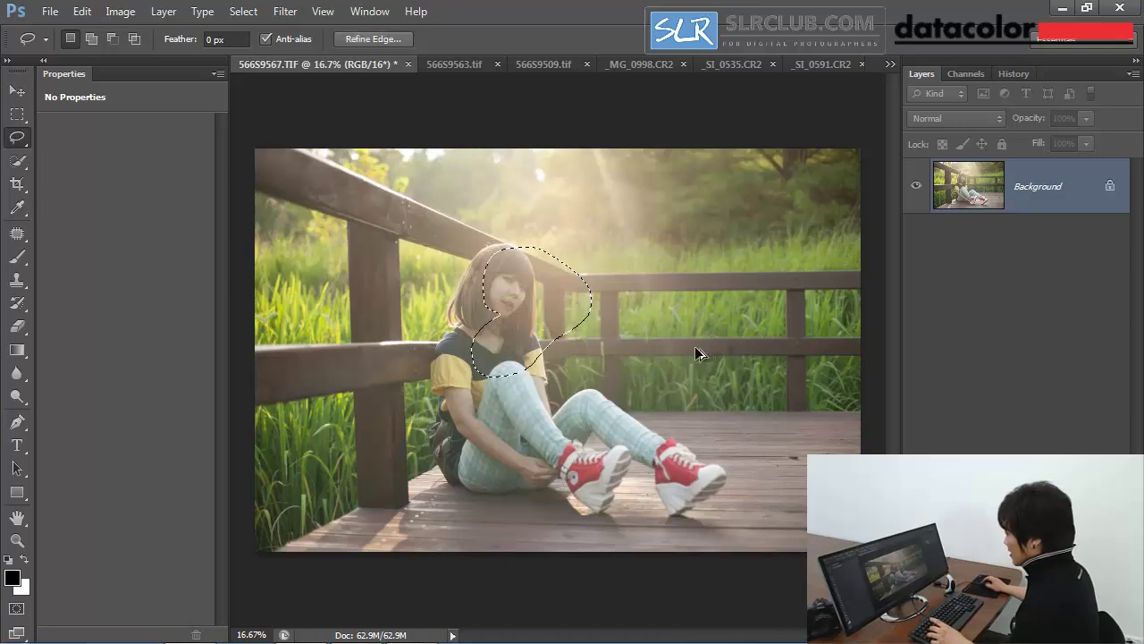
pyautogui.hotkey('ctrl', 'd')
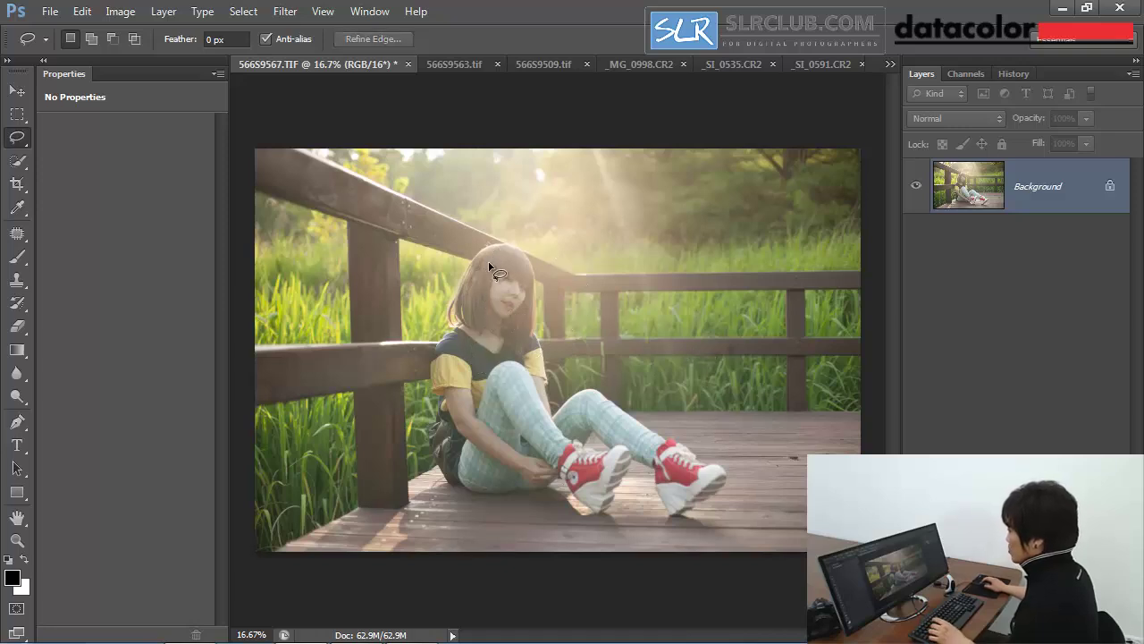
pyautogui.moveTo(562, 315)
pyautogui.mouseDown()
pyautogui.moveTo(520, 328)
pyautogui.moveTo(477, 279)
pyautogui.moveTo(535, 232)
pyautogui.moveTo(570, 284)
pyautogui.moveTo(556, 325)
pyautogui.moveTo(532, 328)
pyautogui.moveTo(482, 300)
pyautogui.moveTo(502, 245)
pyautogui.moveTo(571, 270)
pyautogui.moveTo(575, 308)
pyautogui.mouseUp()
pyautogui.click(572, 317)
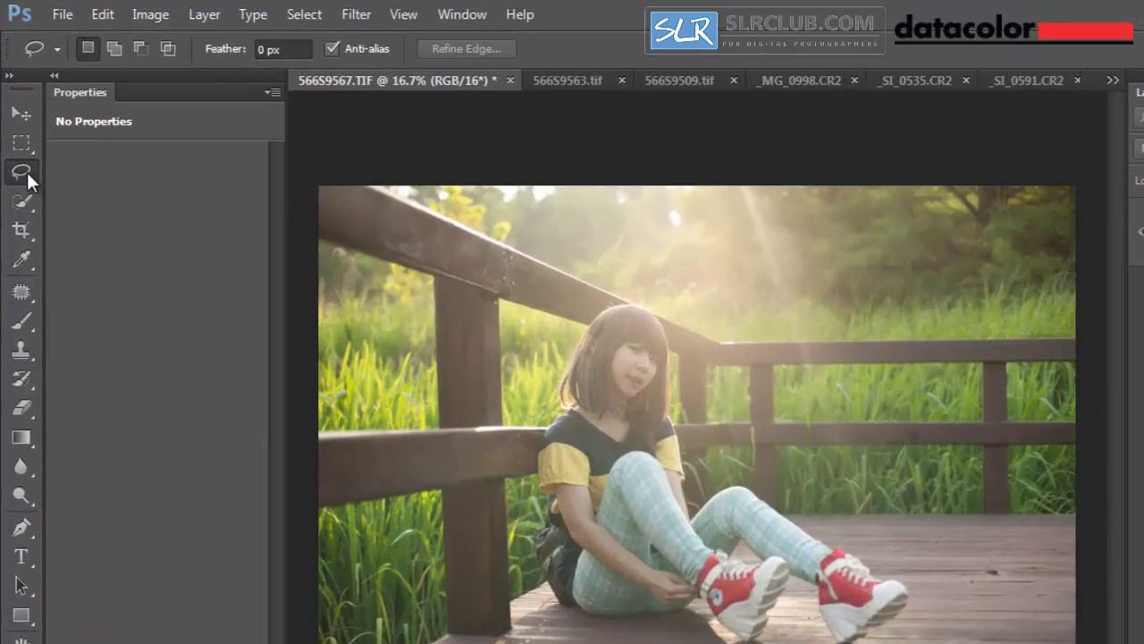
# Cycle repeatedly through the Lasso tool variants, finishing on the Polygonal Lasso
pyautogui.keyDown('alt'); pyautogui.click(26, 170); pyautogui.keyUp('alt')
pyautogui.keyDown('alt'); pyautogui.click(26, 170); pyautogui.keyUp('alt')
pyautogui.keyDown('alt'); pyautogui.click(26, 170); pyautogui.keyUp('alt')
pyautogui.keyDown('alt'); pyautogui.click(26, 170); pyautogui.keyUp('alt')
pyautogui.keyDown('alt'); pyautogui.click(26, 170); pyautogui.keyUp('alt')
pyautogui.keyDown('alt'); pyautogui.click(26, 170); pyautogui.keyUp('alt')
pyautogui.keyDown('alt'); pyautogui.click(25, 170); pyautogui.keyUp('alt')
pyautogui.keyDown('alt'); pyautogui.click(26, 170); pyautogui.keyUp('alt')
pyautogui.keyDown('alt'); pyautogui.click(26, 170); pyautogui.keyUp('alt')
pyautogui.keyDown('alt'); pyautogui.click(26, 170); pyautogui.keyUp('alt')
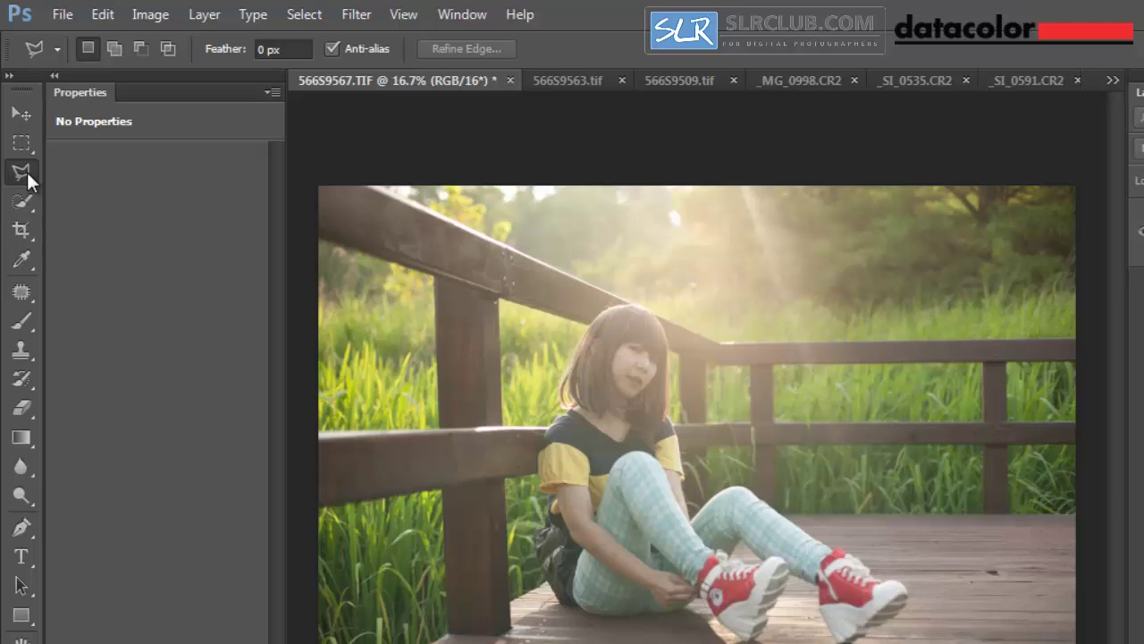
# Try a wide many-sided Polygonal Lasso selection around the girl's head and shoulders and clear it
pyautogui.click(606, 258)
pyautogui.click(468, 344)
pyautogui.click(493, 438)
pyautogui.click(678, 441)
pyautogui.click(827, 338)
pyautogui.click(692, 260)
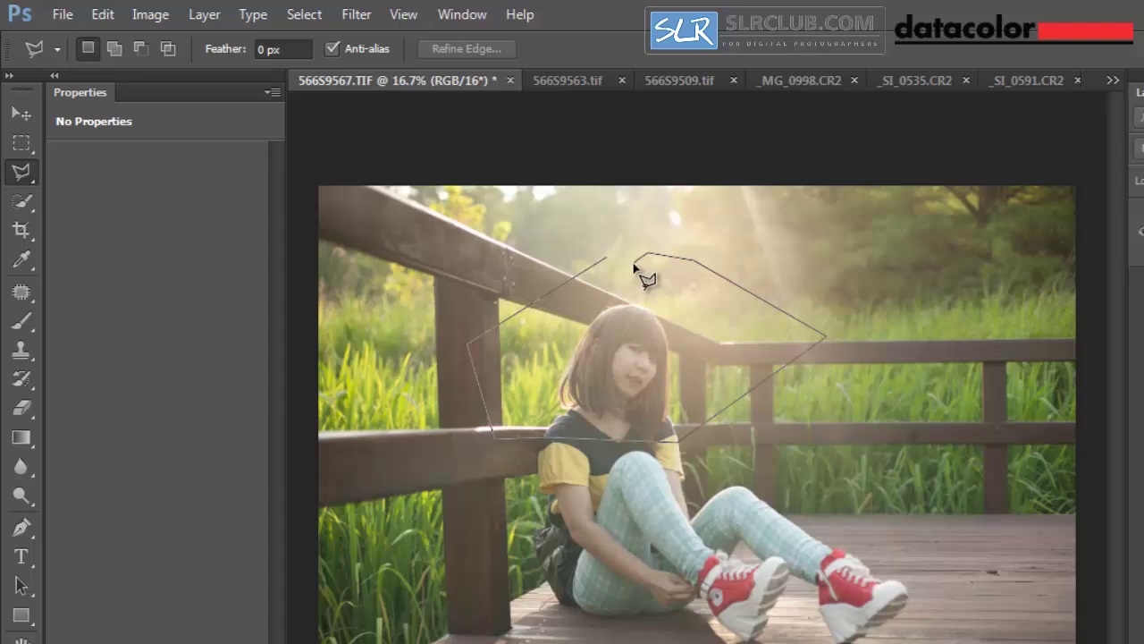
pyautogui.doubleClick(632, 267)
pyautogui.hotkey('ctrl', 'd')
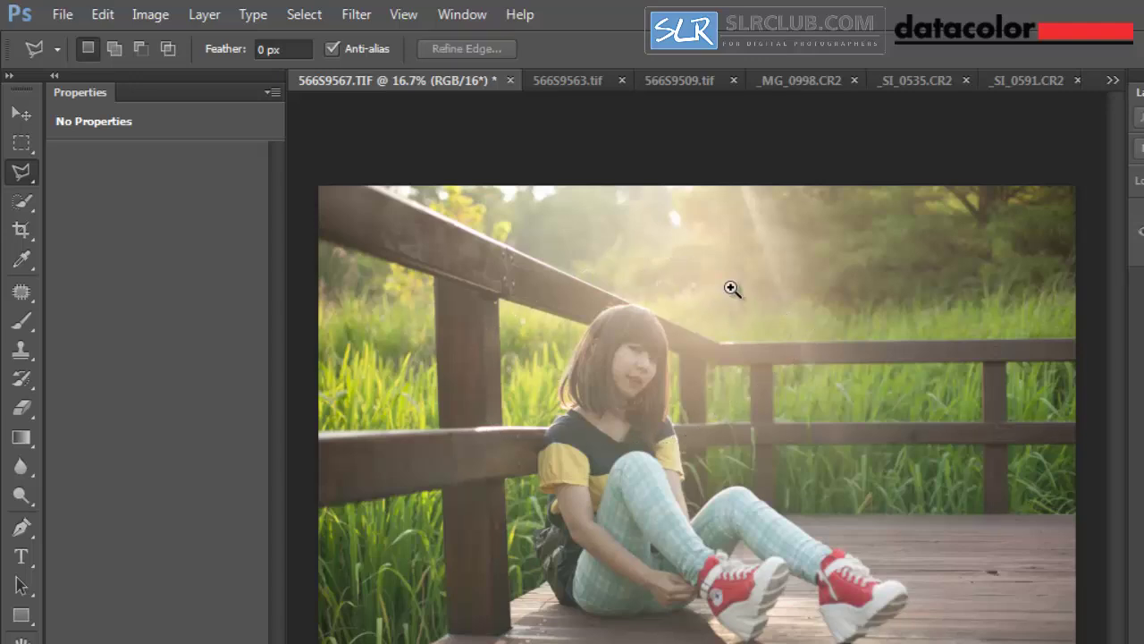
# Try tracing the outline of the girl's hair and face as a closed Polygonal Lasso selection and clear it
pyautogui.hotkey('ctrl', '+')
pyautogui.scroll(1, 707, 304)
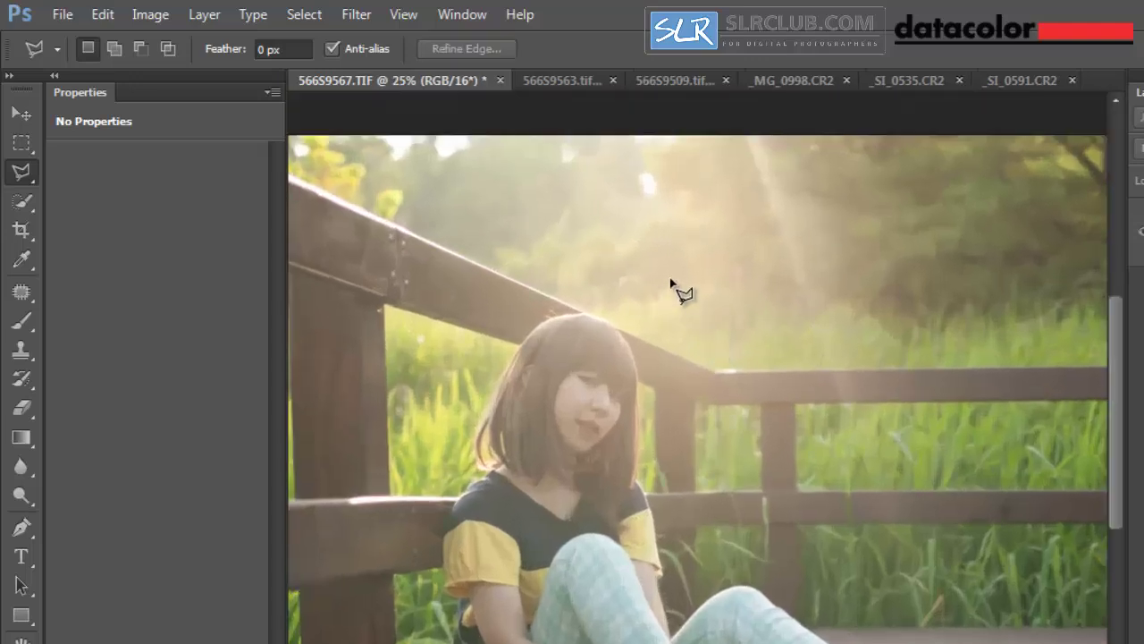
pyautogui.click(542, 322)
pyautogui.click(581, 313)
pyautogui.click(617, 328)
pyautogui.click(634, 360)
pyautogui.click(639, 407)
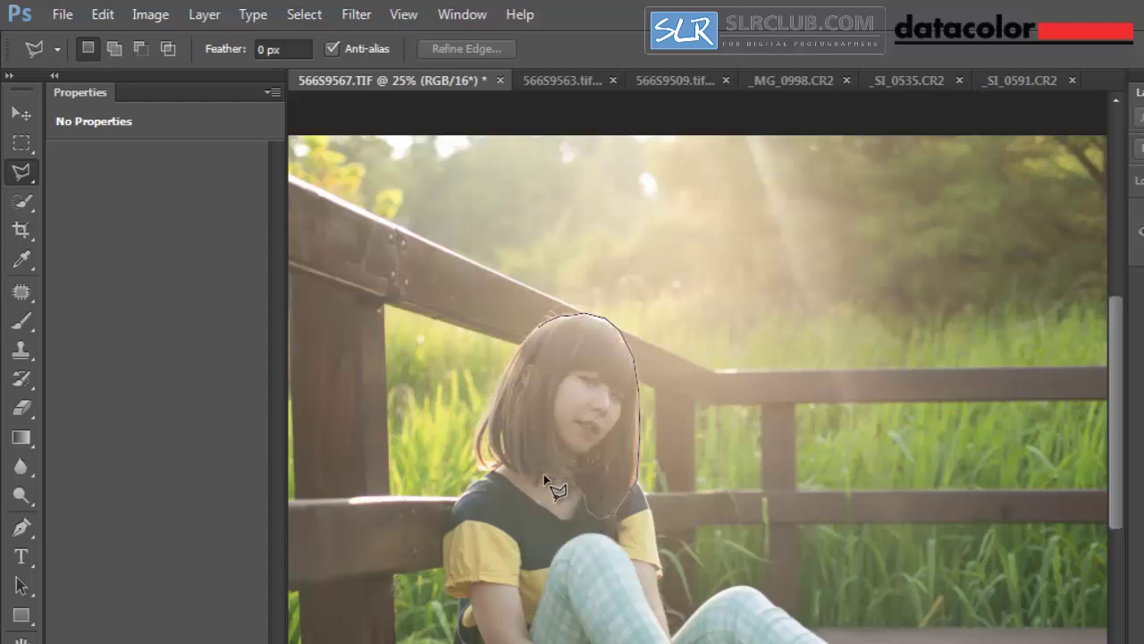
pyautogui.click(481, 464)
pyautogui.click(474, 450)
pyautogui.click(500, 390)
pyautogui.click(522, 357)
pyautogui.click(536, 332)
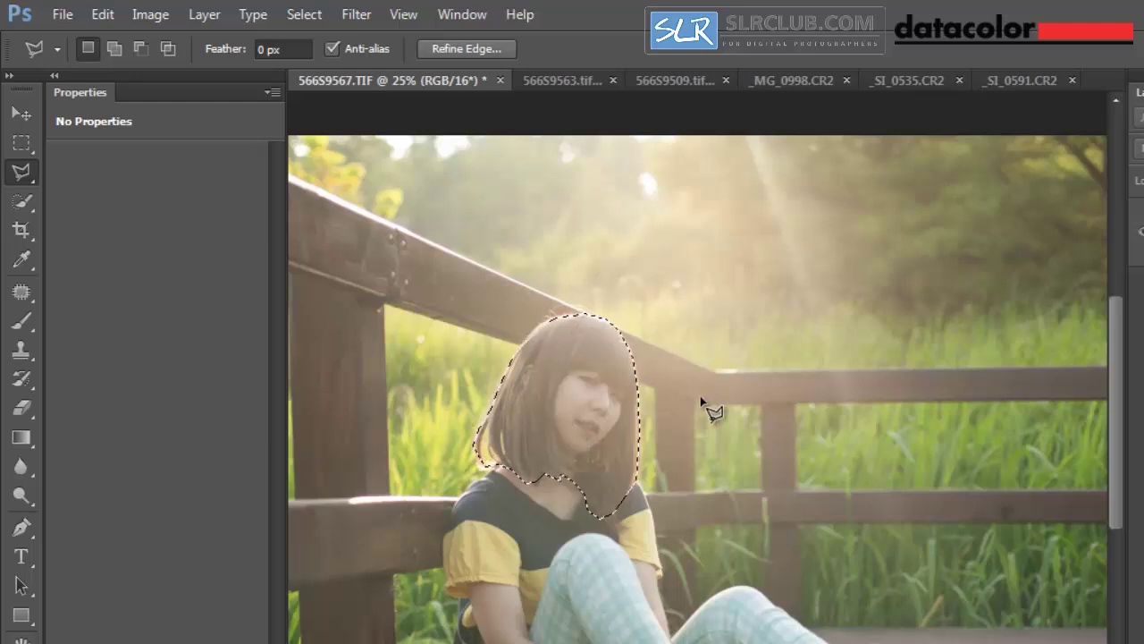
pyautogui.hotkey('ctrl', 'd')
# Try a triangular Polygonal Lasso selection from the sky across the girl's forehead to the fence and clear it
pyautogui.click(723, 247)
pyautogui.click(587, 368)
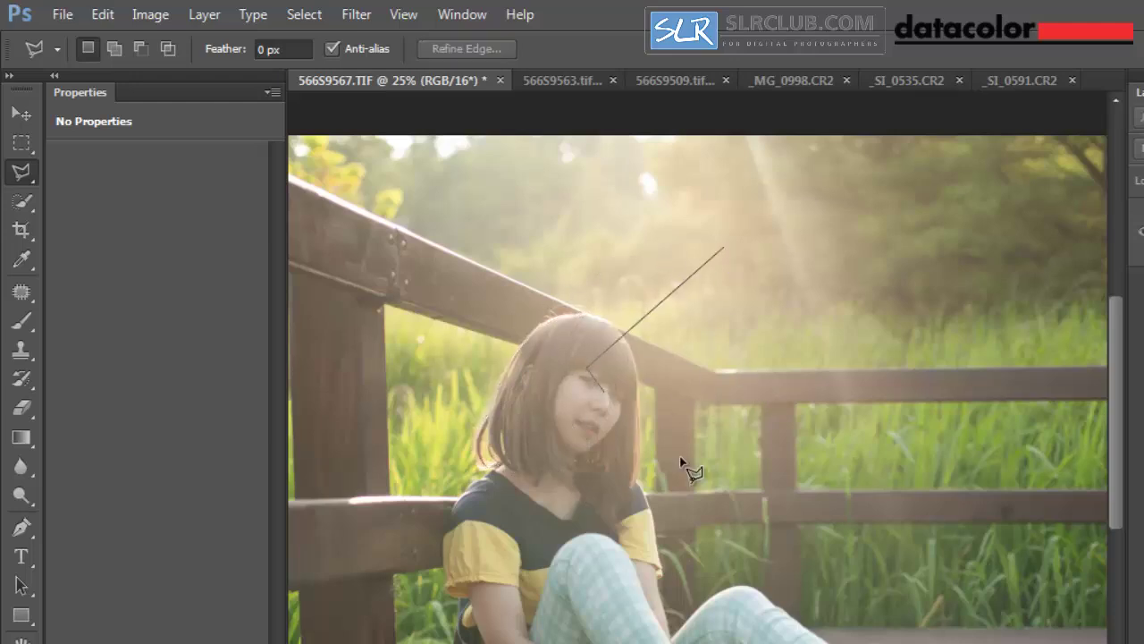
pyautogui.doubleClick(767, 520)
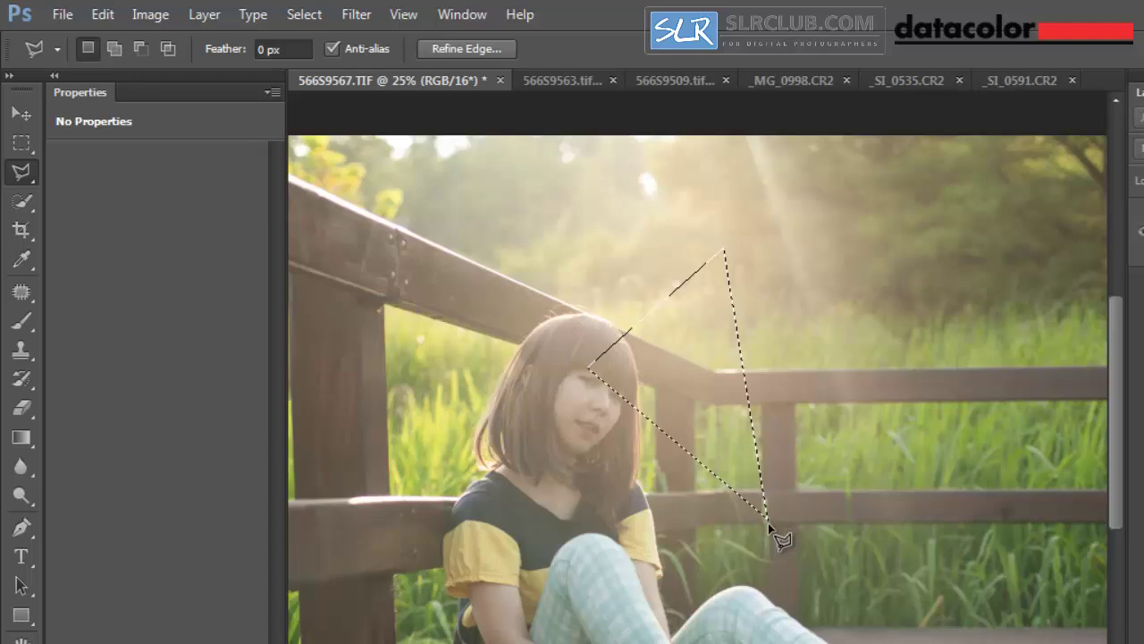
pyautogui.hotkey('ctrl', 'd')
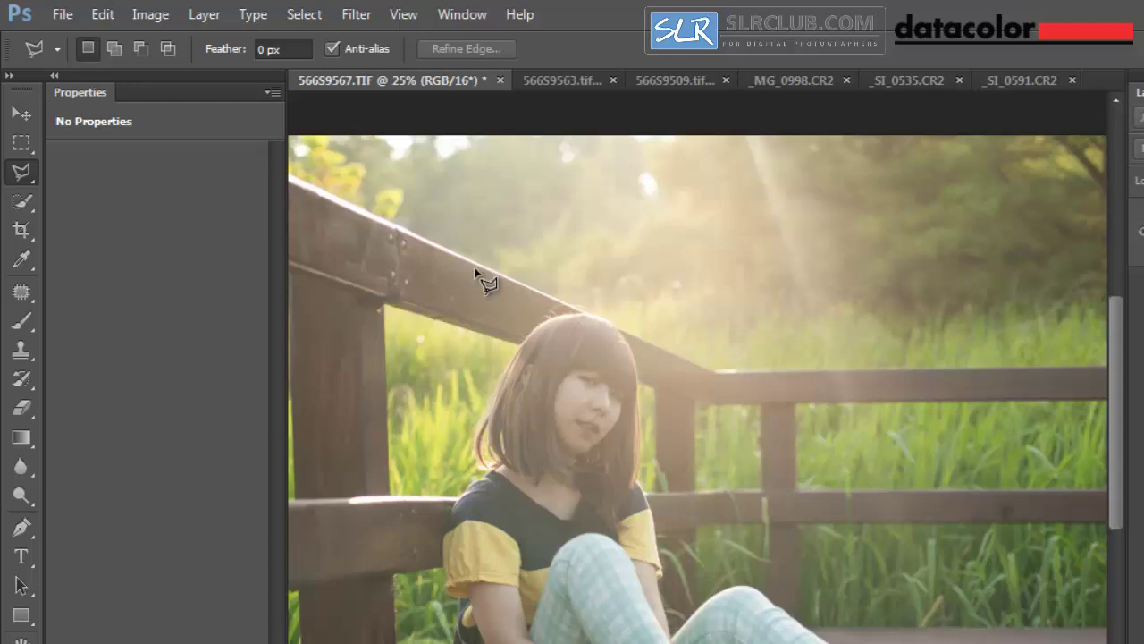
# Set the lasso group back to the freehand Lasso and activate the Quick Selection tool
pyautogui.click(24, 179)
pyautogui.click(98, 168)
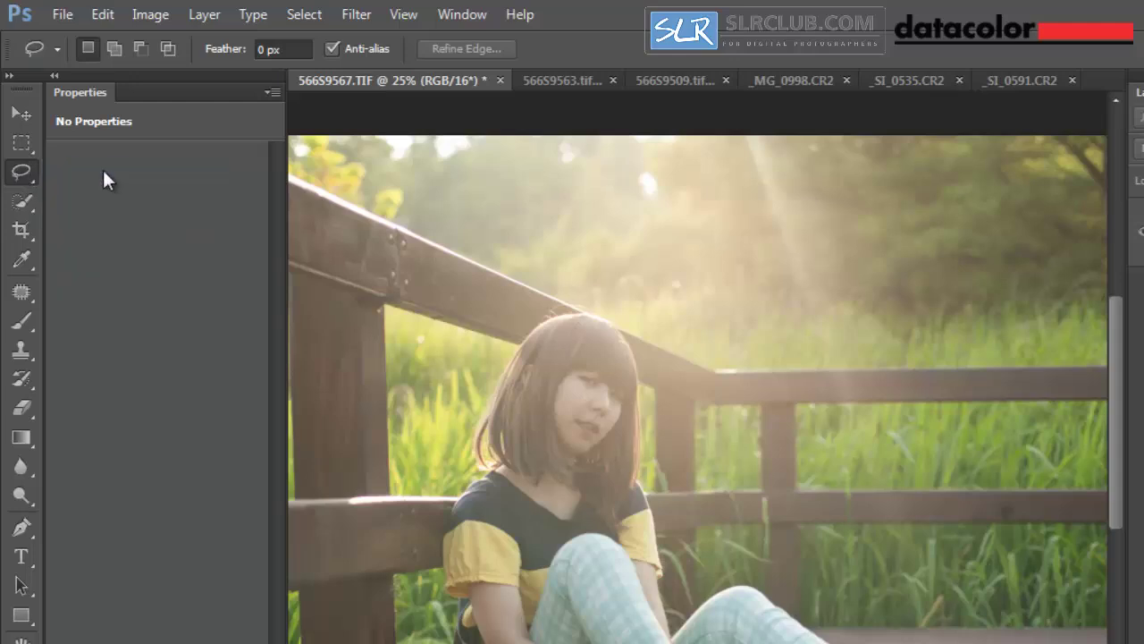
pyautogui.click(21, 207)
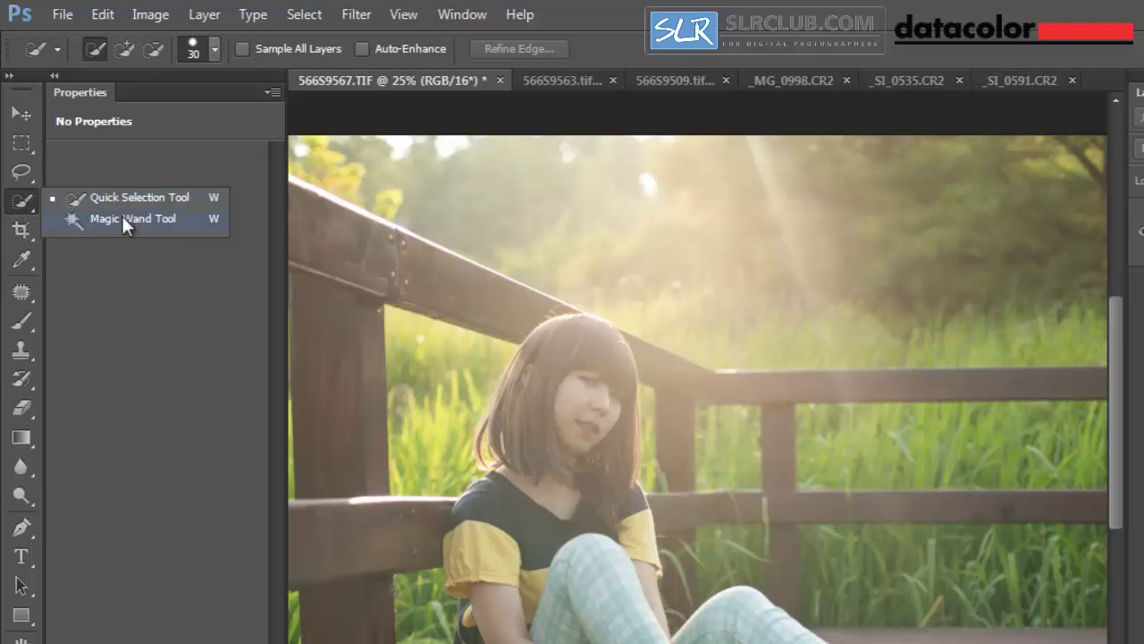
# Try Quick Selection on the background above the railing and on the grass around the girl's head, undoing and clearing the selections
pyautogui.click(607, 294)
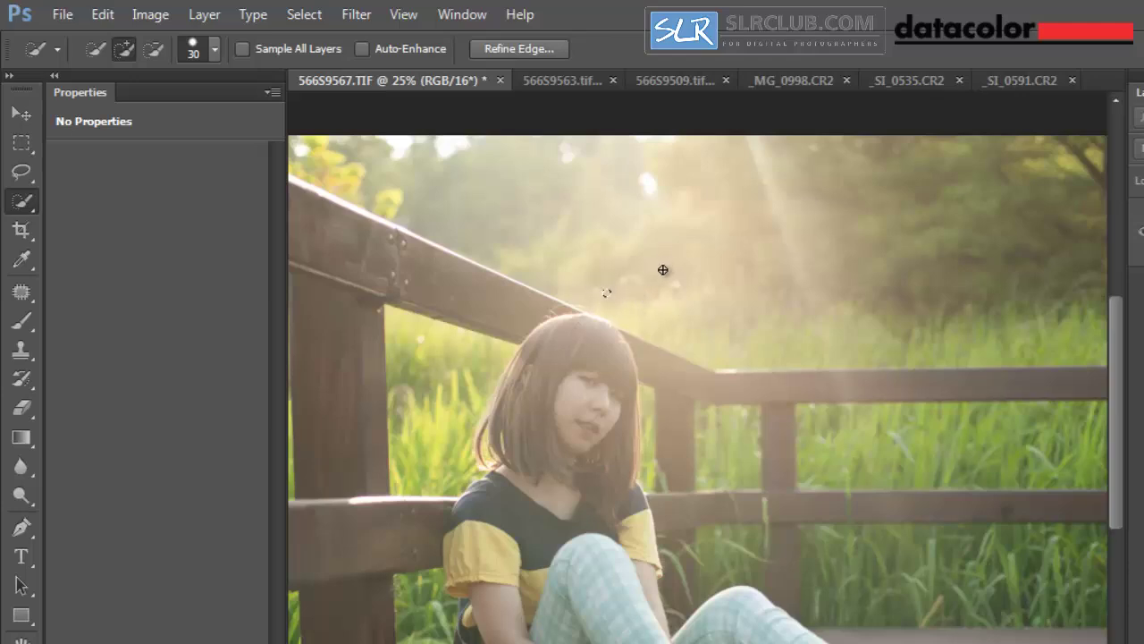
pyautogui.moveTo(621, 289)
pyautogui.mouseDown()
pyautogui.moveTo(697, 341)
pyautogui.moveTo(786, 373)
pyautogui.moveTo(931, 363)
pyautogui.moveTo(1081, 320)
pyautogui.mouseUp()
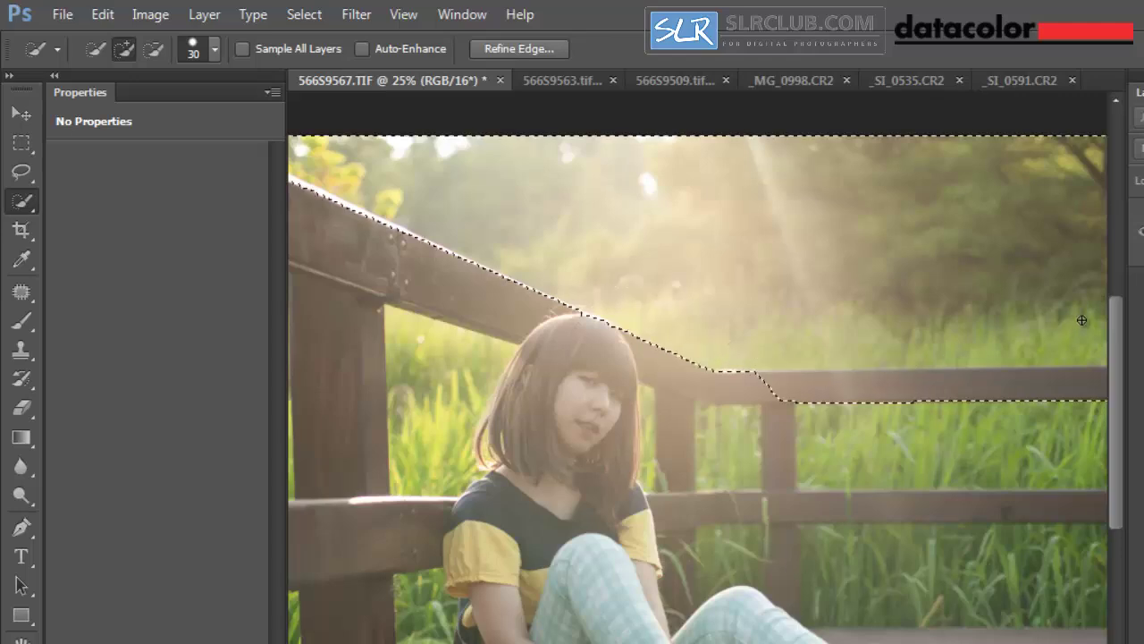
pyautogui.hotkey('ctrl', 'z')
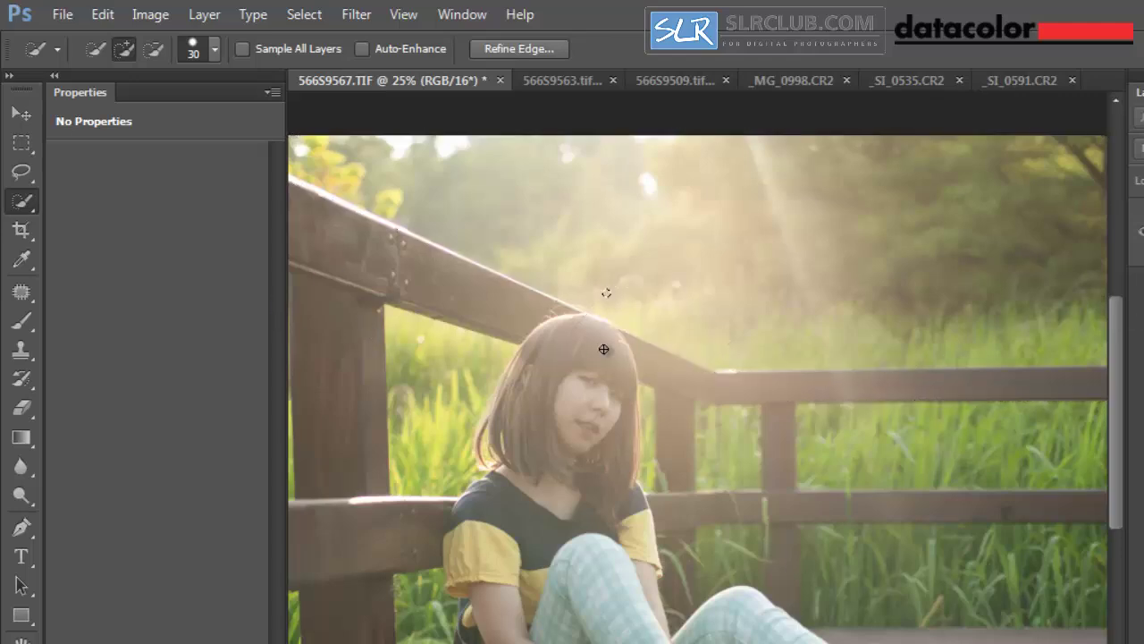
pyautogui.moveTo(472, 369)
pyautogui.mouseDown()
pyautogui.moveTo(505, 353)
pyautogui.moveTo(368, 332)
pyautogui.moveTo(677, 394)
pyautogui.moveTo(648, 437)
pyautogui.moveTo(651, 496)
pyautogui.mouseUp()
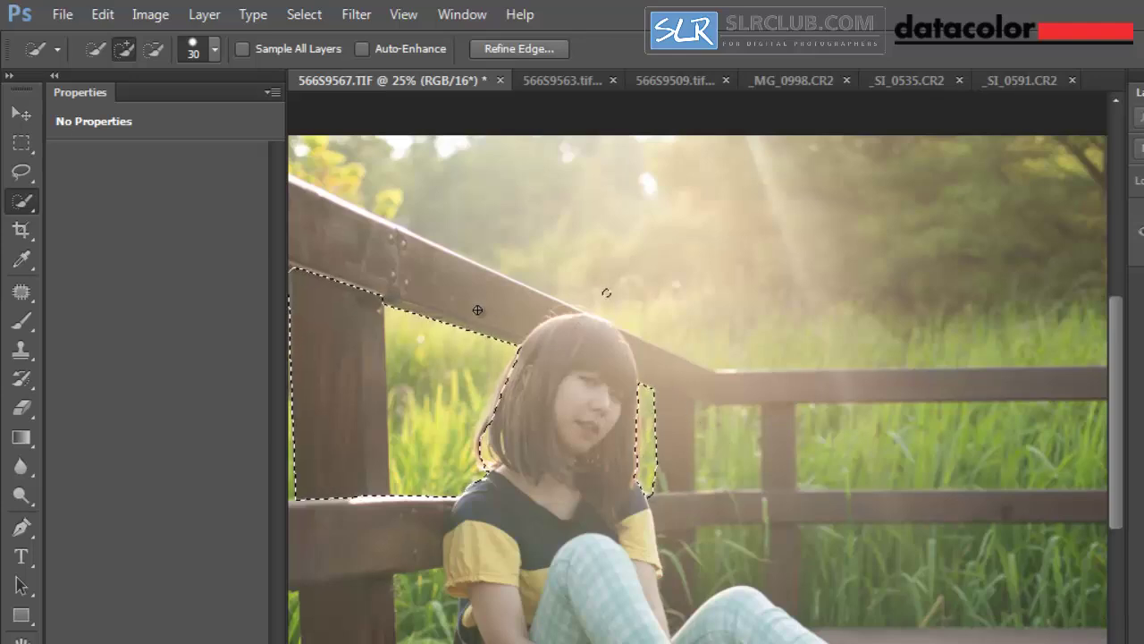
pyautogui.hotkey('ctrl', 'z')
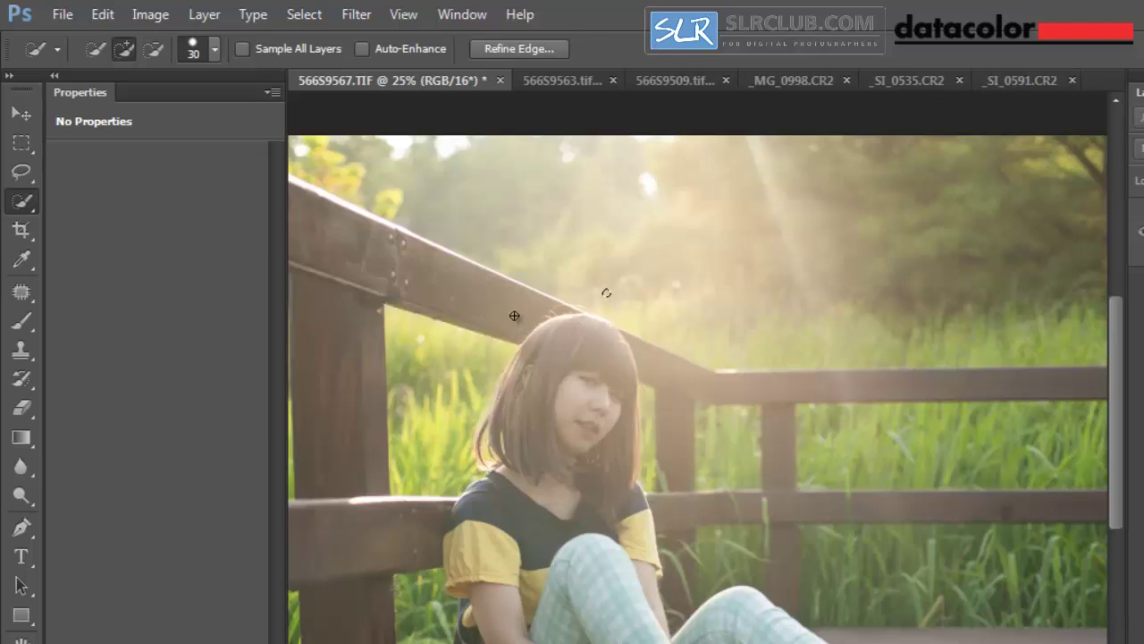
pyautogui.hotkey('ctrl', 'd')
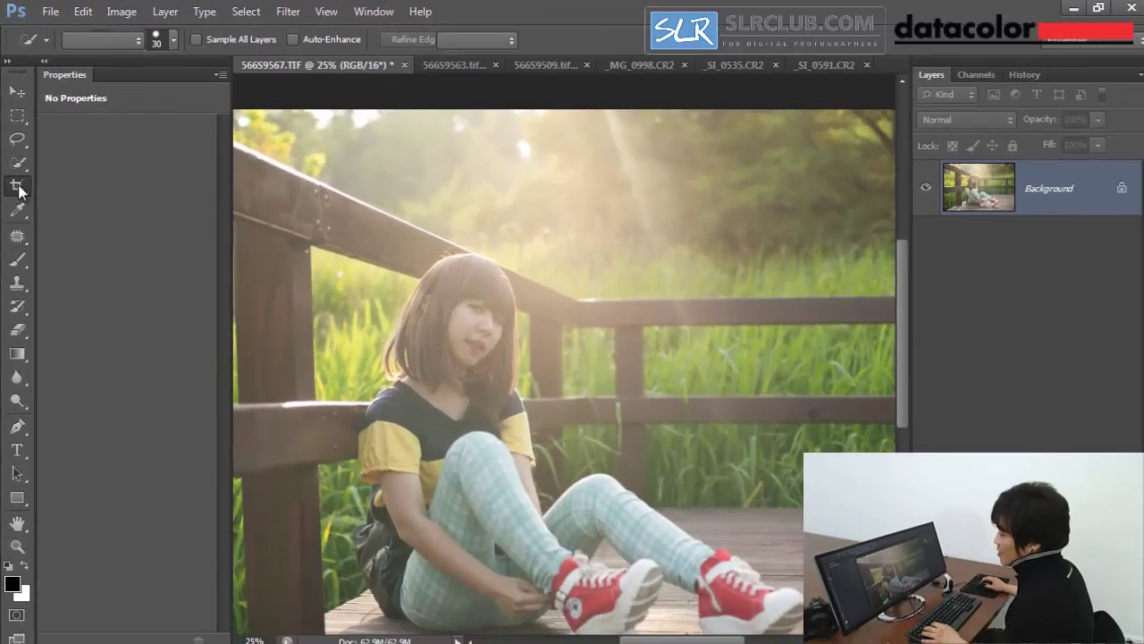
# Try cropping the photo to a wide strip with the Crop tool by trimming its upper and lower edges
pyautogui.click(17, 185)
pyautogui.hotkey('ctrl', '-')
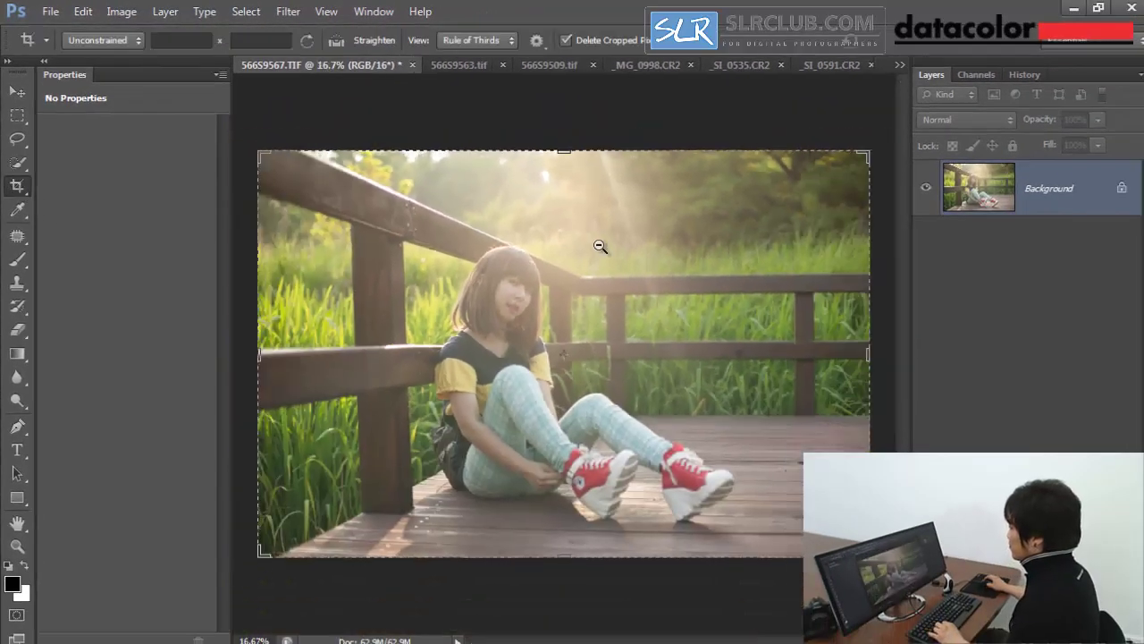
pyautogui.moveTo(562, 152); pyautogui.dragTo(566, 188)
pyautogui.moveTo(572, 526); pyautogui.dragTo(580, 456)
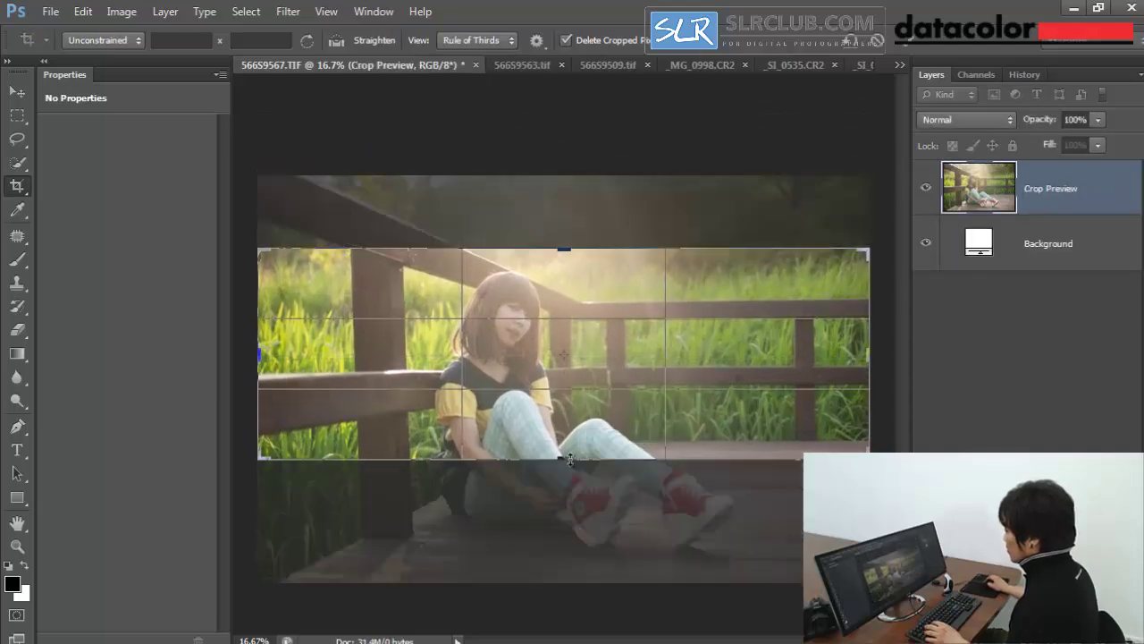
pyautogui.press('Return')
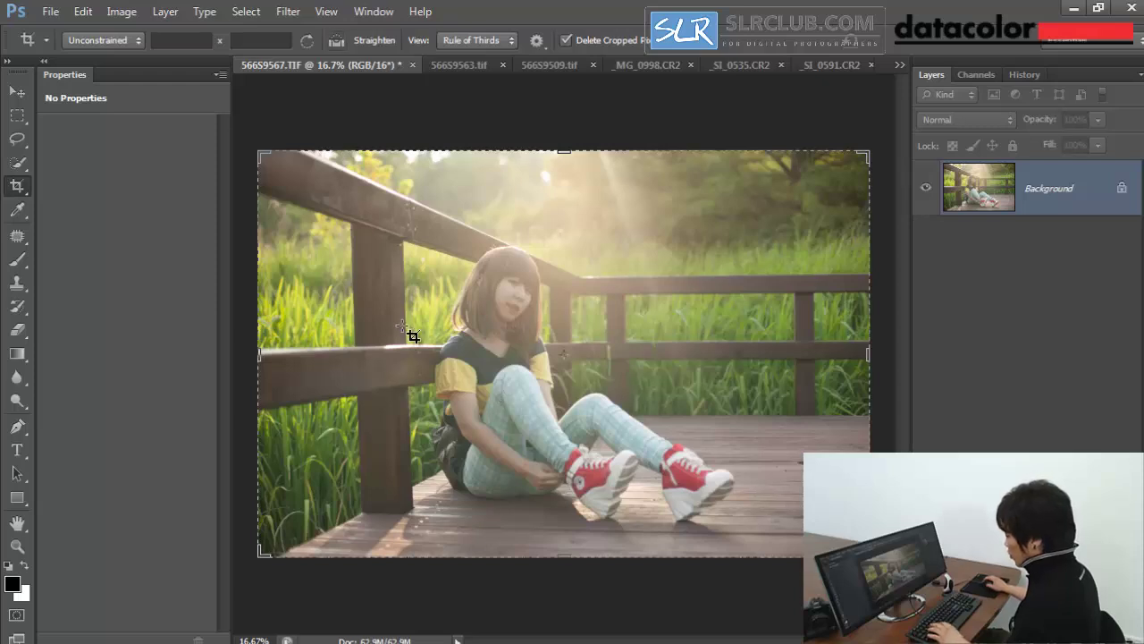
pyautogui.press('v')
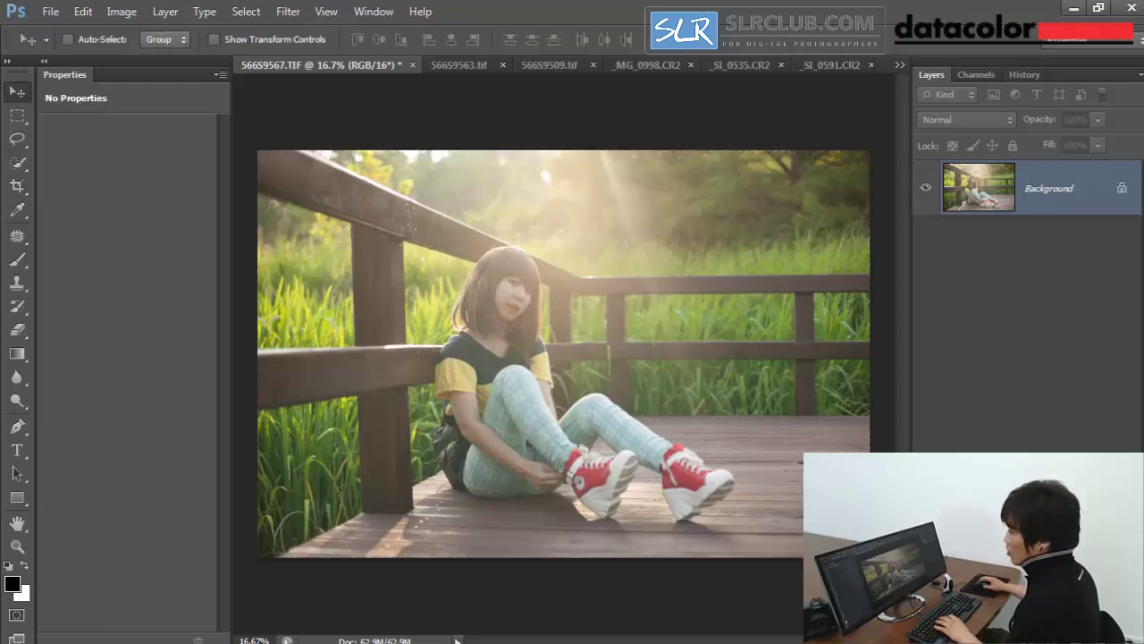
# Crop the photo to a full-width Rectangular Marquee selection that leaves out strips along its upper and lower edges, and deselect
pyautogui.click(17, 115)
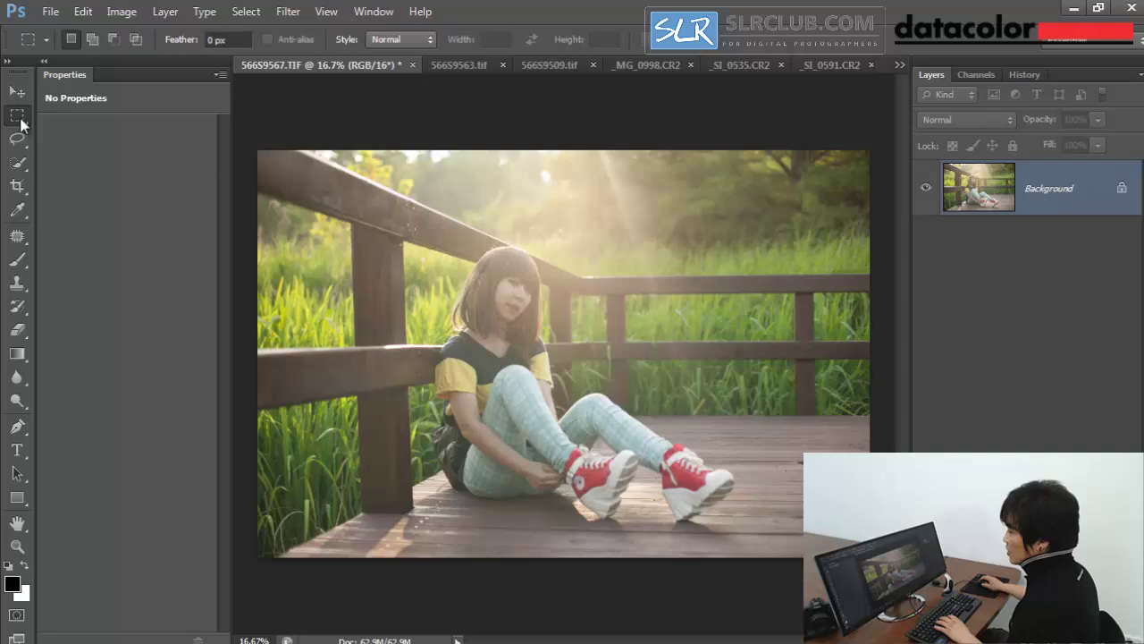
pyautogui.click(121, 12)
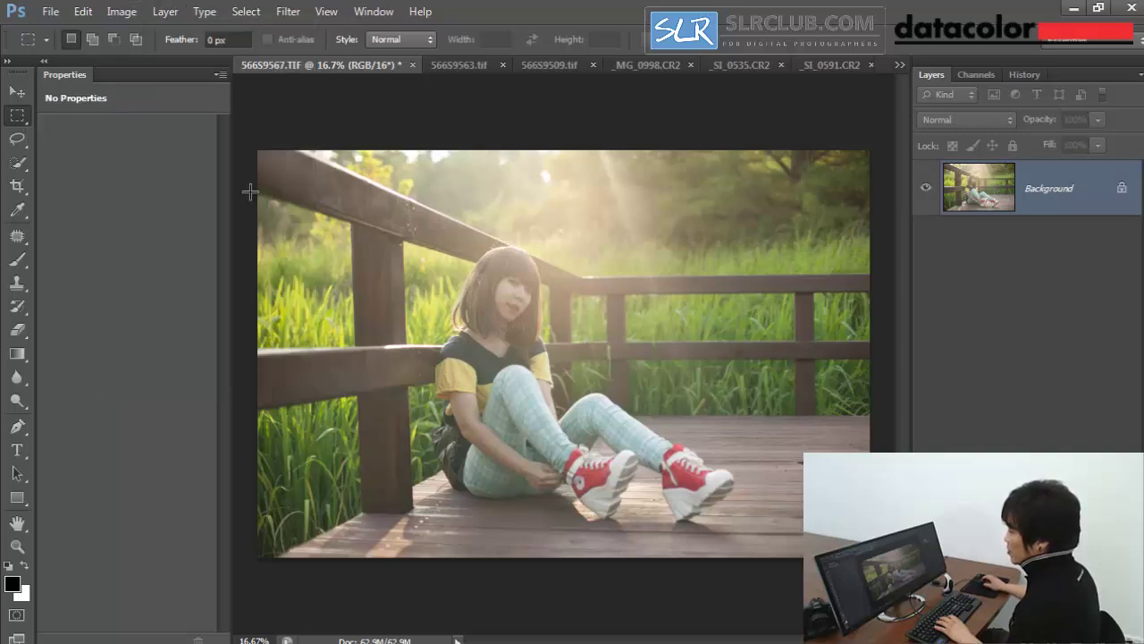
pyautogui.moveTo(250, 189); pyautogui.dragTo(899, 487)
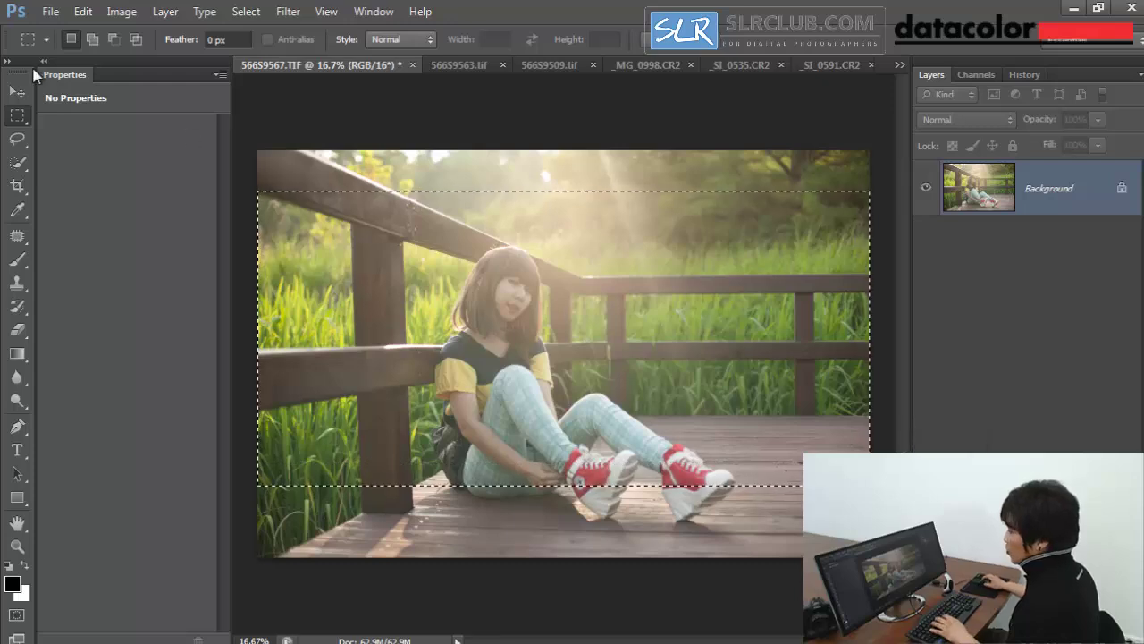
pyautogui.click(122, 11)
pyautogui.click(176, 192)
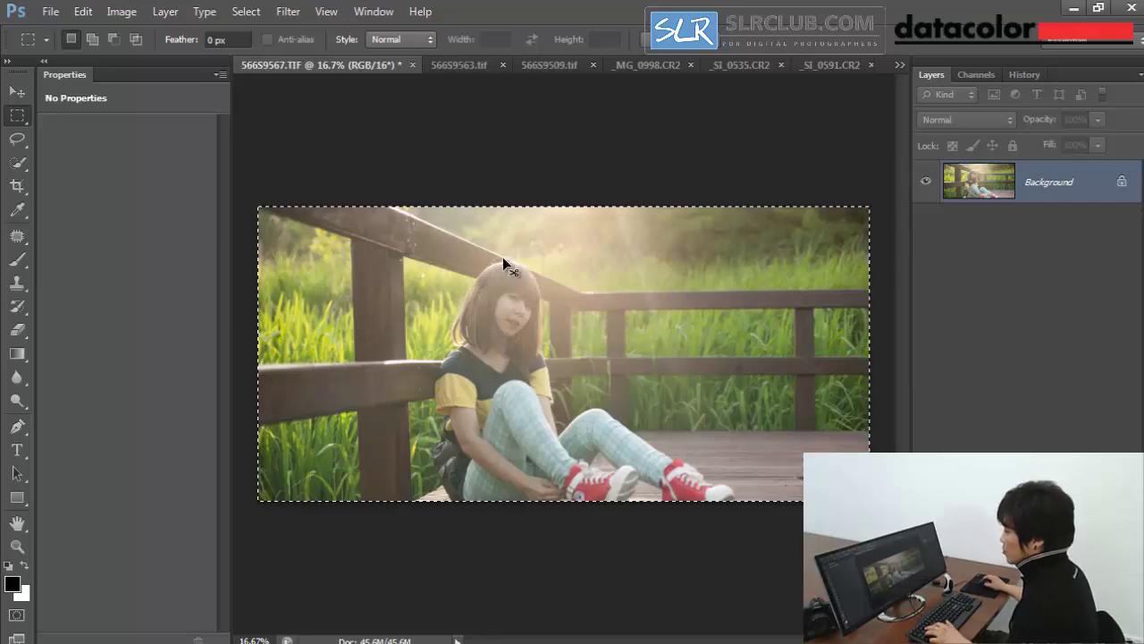
pyautogui.hotkey('ctrl', 'd')
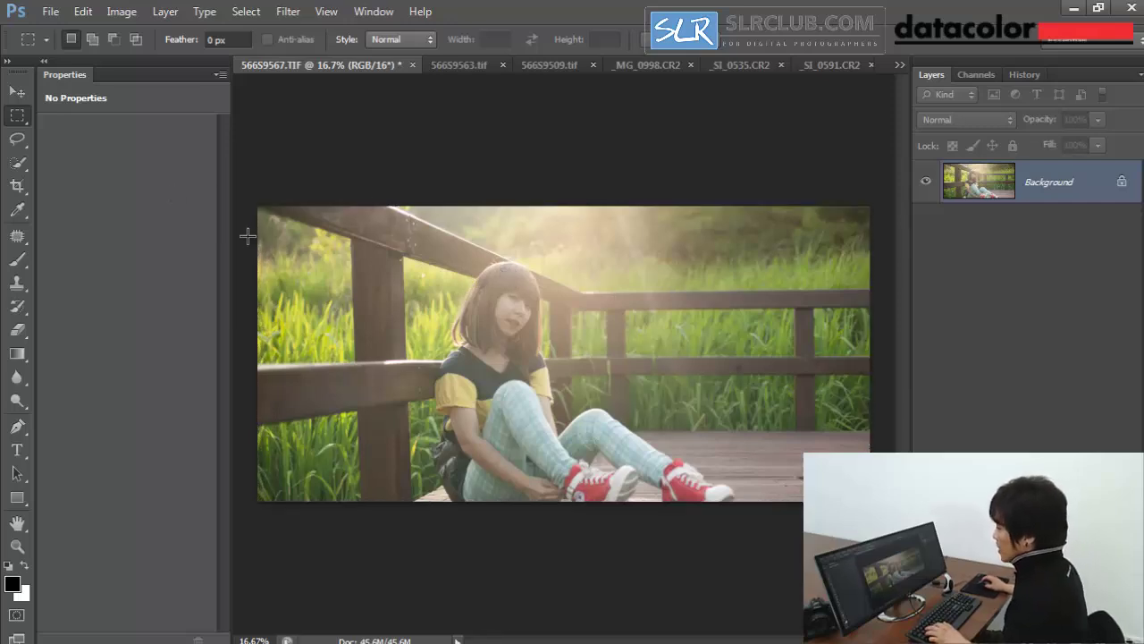
# Try another Rectangular Marquee selection across the cropped photo and clear it
pyautogui.moveTo(247, 236); pyautogui.dragTo(875, 509)
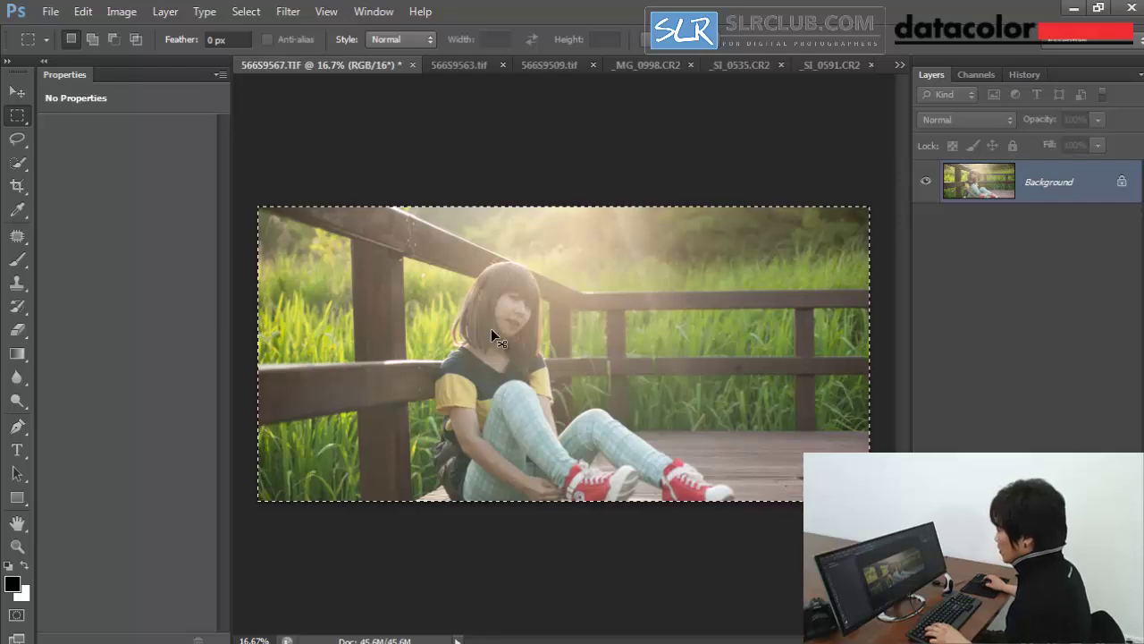
pyautogui.hotkey('ctrl', 'd')
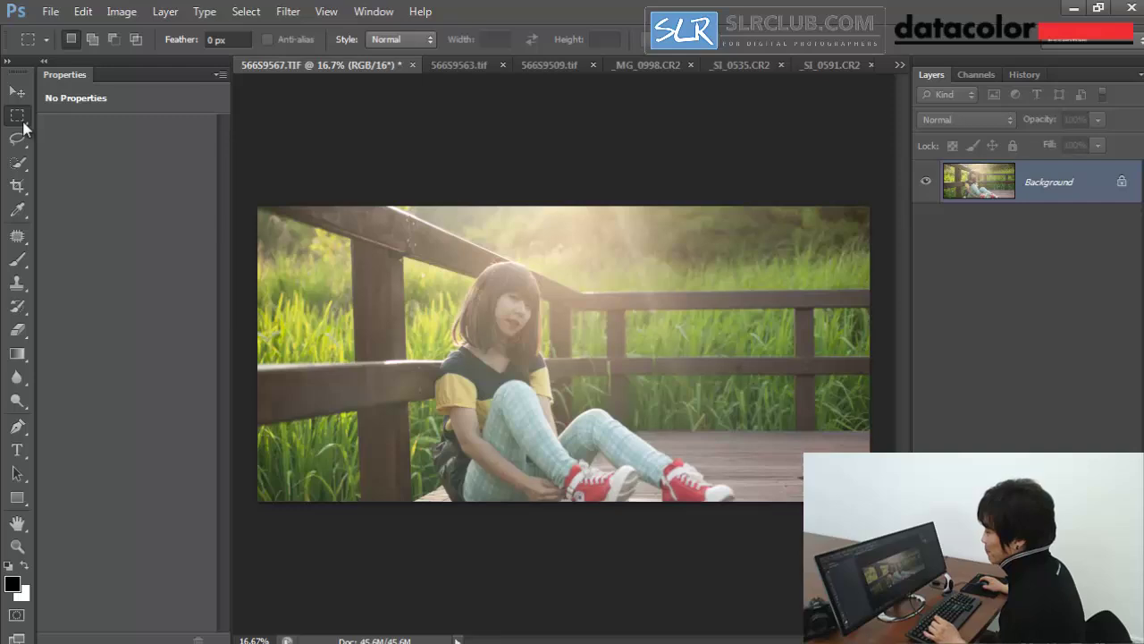
# Select the entire image and sample a foreground colour with the Eyedropper from the area beside the girl's head
pyautogui.click(18, 210)
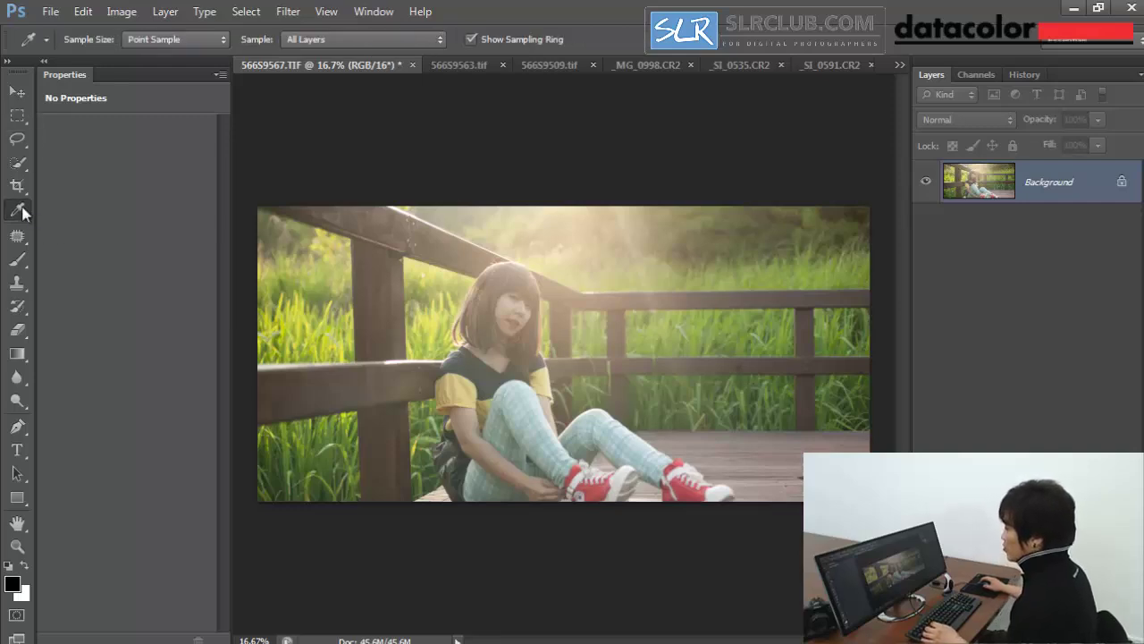
pyautogui.click(18, 211)
pyautogui.click(98, 206)
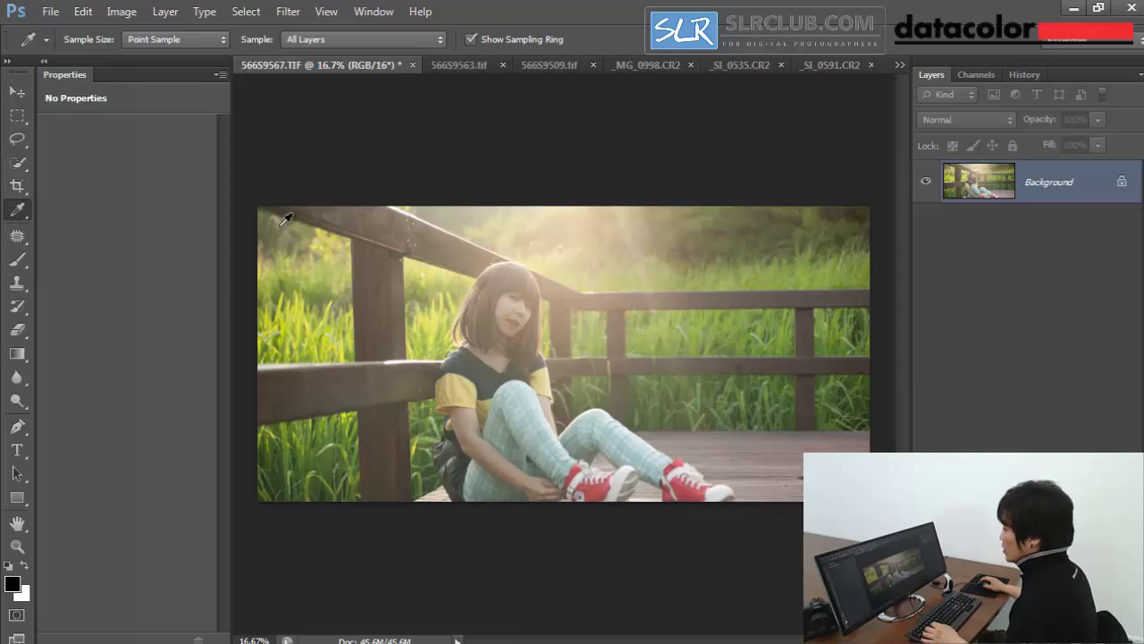
pyautogui.hotkey('ctrl', 'a')
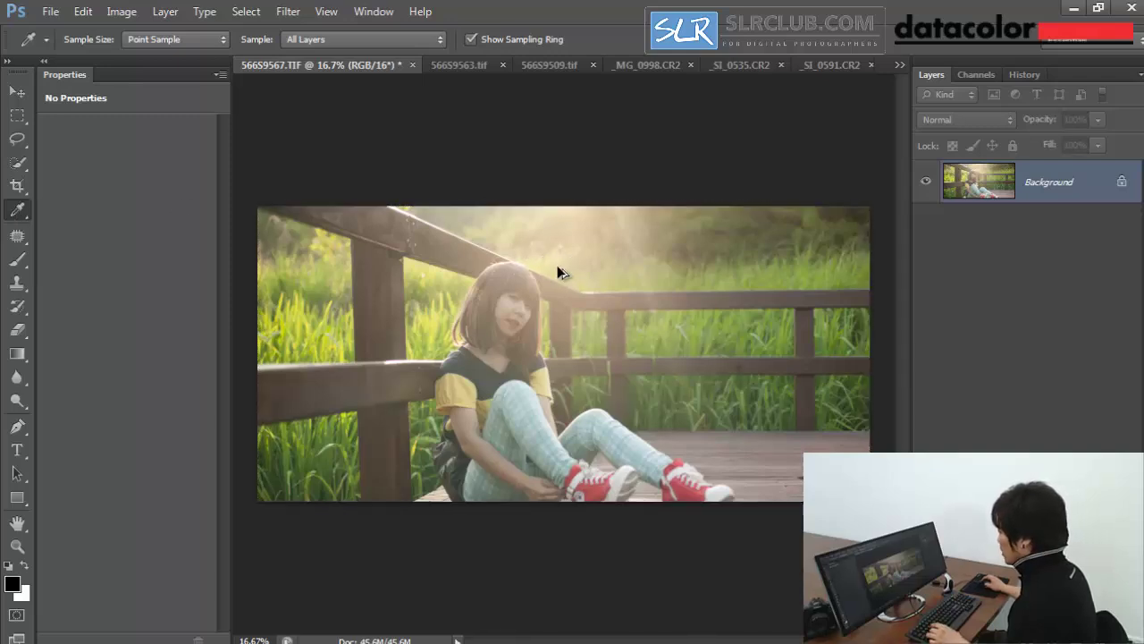
pyautogui.click(573, 283)
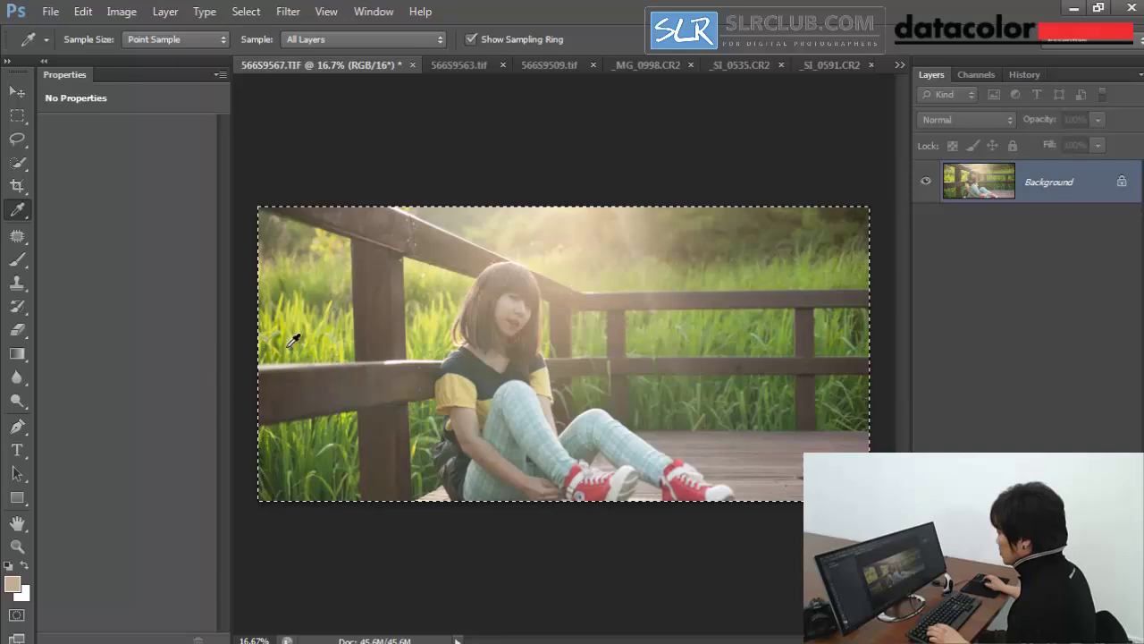
# Inspect the sampled foreground colour in the Color Picker and close it without changing the colour
pyautogui.click(14, 583)
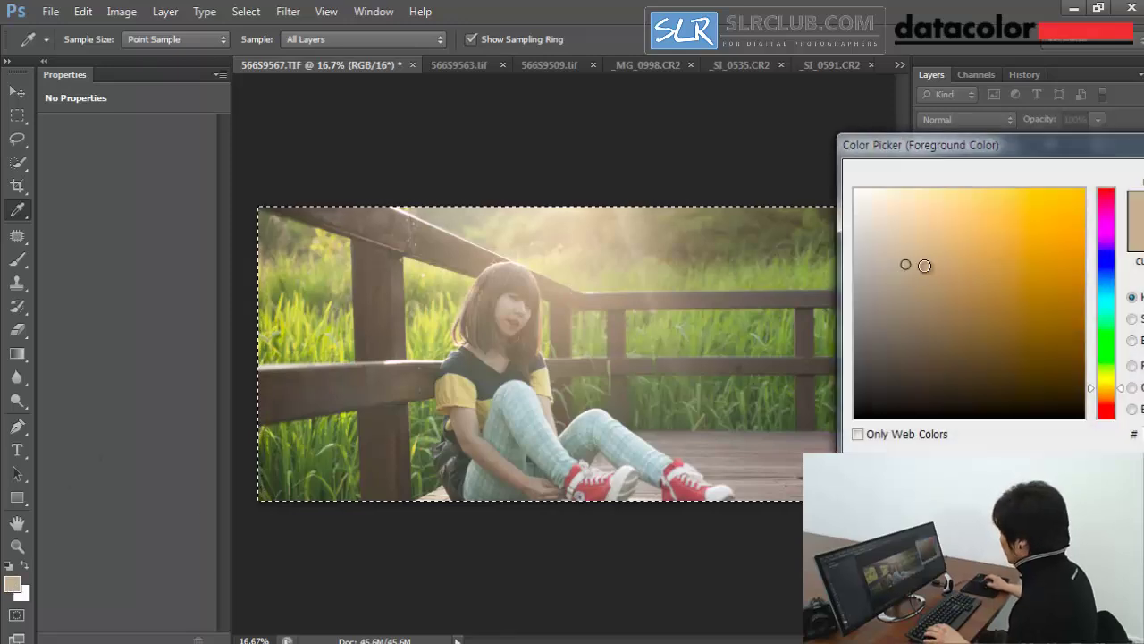
pyautogui.moveTo(925, 149); pyautogui.dragTo(700, 173)
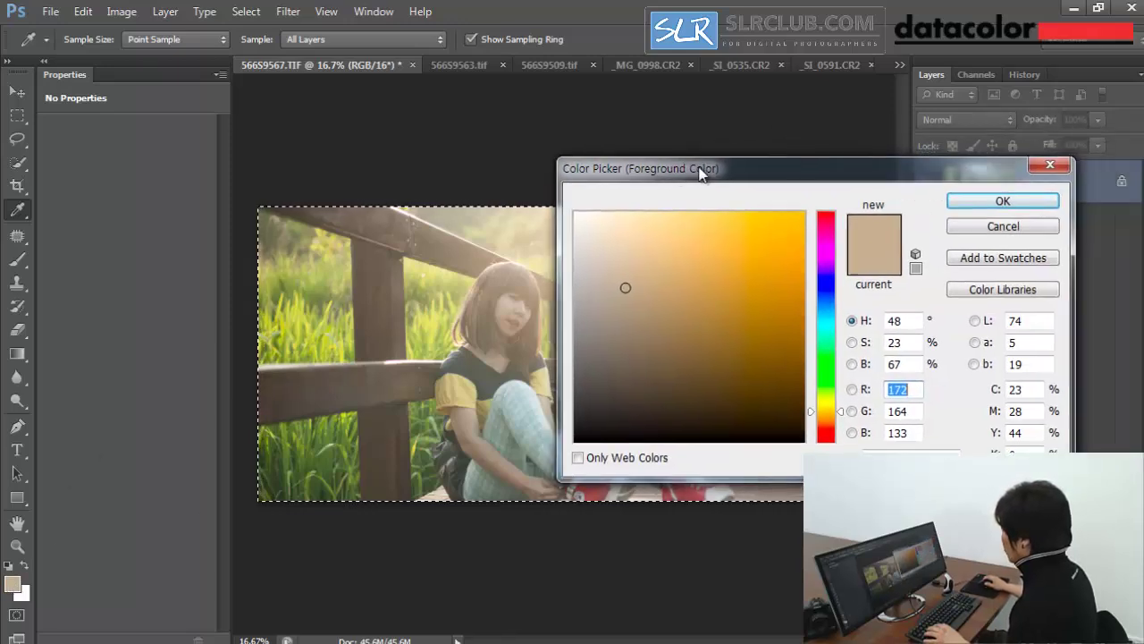
pyautogui.click(1003, 226)
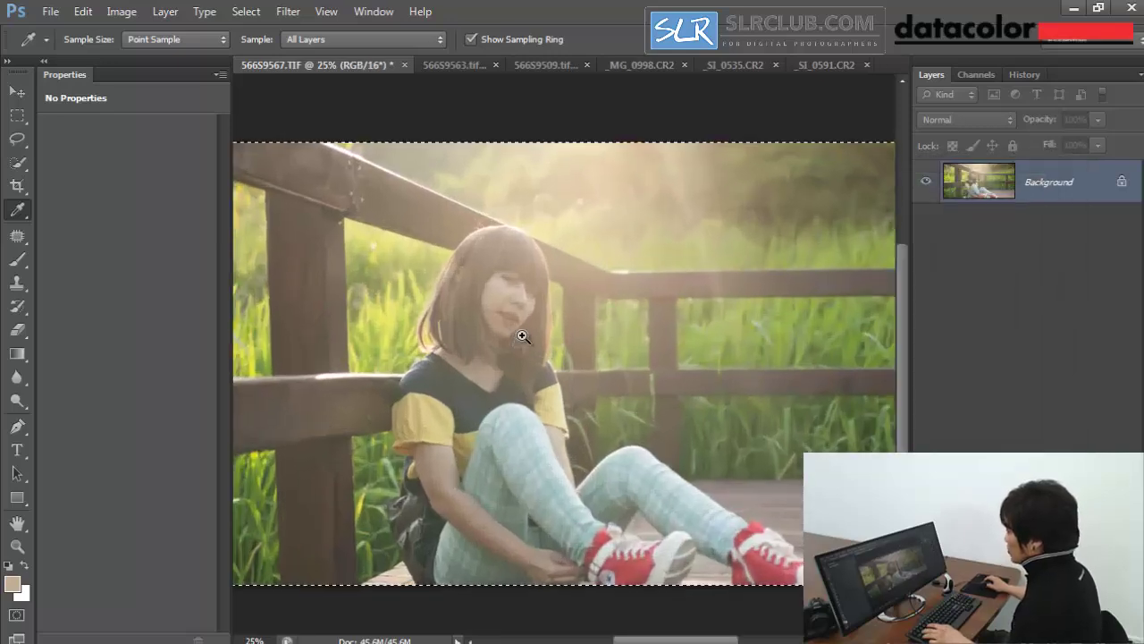
# Activate the Brush tool and reduce the brush size to 40 for working on the girl's face
pyautogui.keyDown('ctrl'); pyautogui.click(522, 334); pyautogui.keyUp('ctrl')
pyautogui.keyDown('ctrl'); pyautogui.click(522, 334); pyautogui.keyUp('ctrl')
pyautogui.keyDown('ctrl'); pyautogui.click(524, 334); pyautogui.keyUp('ctrl')
pyautogui.keyDown('ctrl'); pyautogui.click(524, 334); pyautogui.keyUp('ctrl')
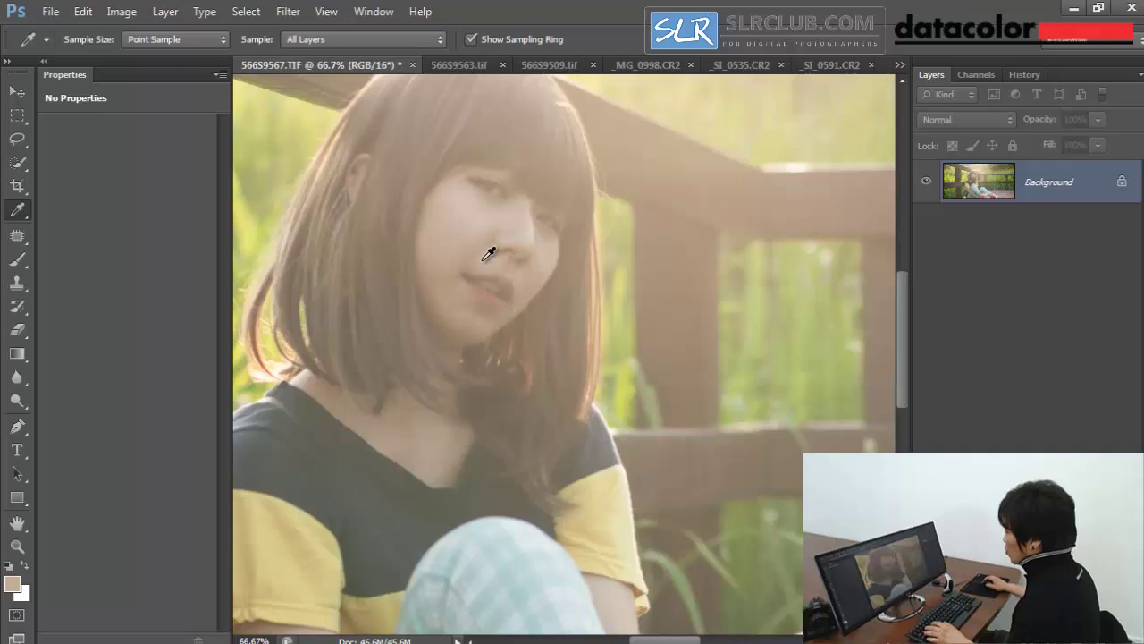
pyautogui.press('b')
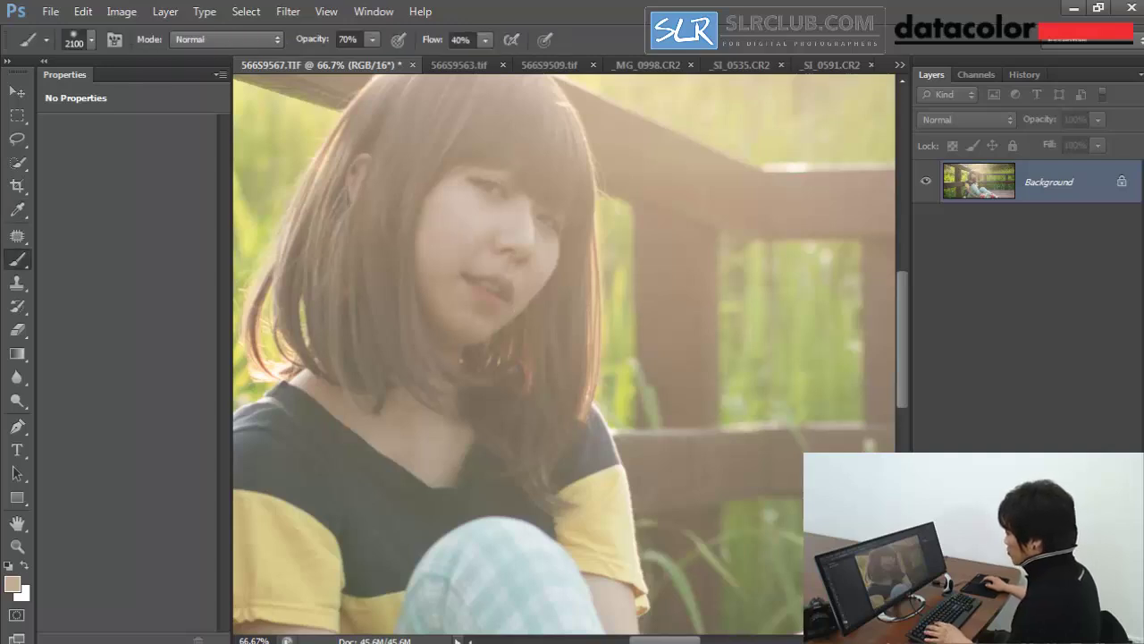
pyautogui.press('[')
pyautogui.press('[')
pyautogui.press('[')
pyautogui.press('[')
pyautogui.press('[')
pyautogui.press('[')
pyautogui.press('[')
pyautogui.press('[')
pyautogui.press('[')
pyautogui.press('[')
pyautogui.press('[')
pyautogui.press('[')
pyautogui.press('[')
pyautogui.press('[')
pyautogui.press('[')
pyautogui.press('[')
pyautogui.press('[')
pyautogui.press('[')
pyautogui.press('[')
pyautogui.press('[')
pyautogui.press('[')
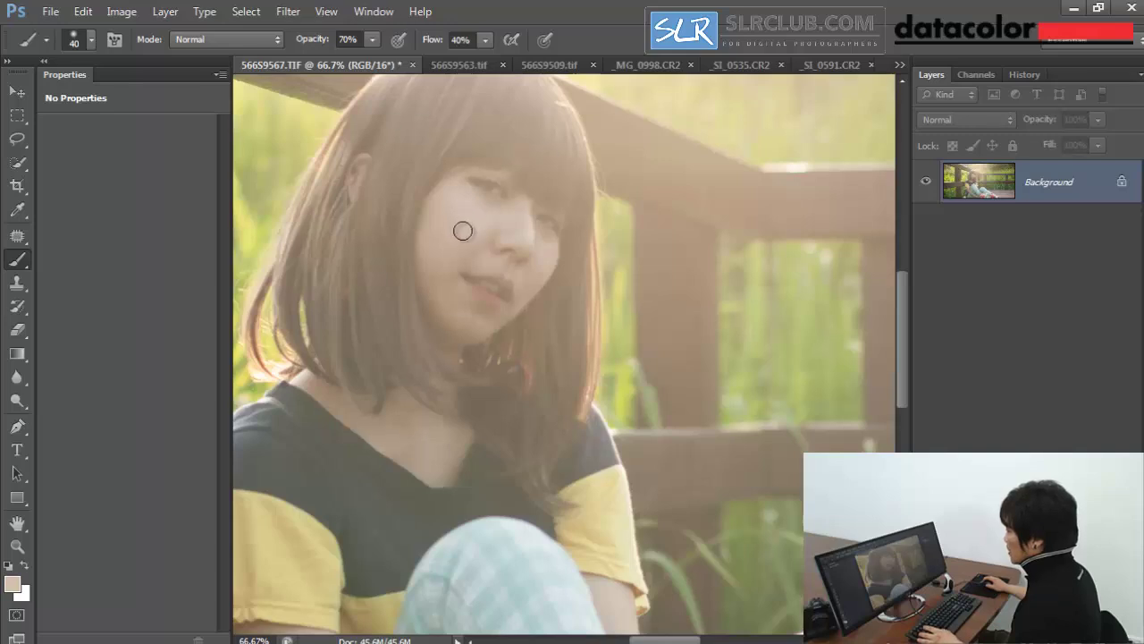
# Sample skin tones from the girl's cheek as the foreground colour while keeping the Brush tool active
pyautogui.click(462, 231)
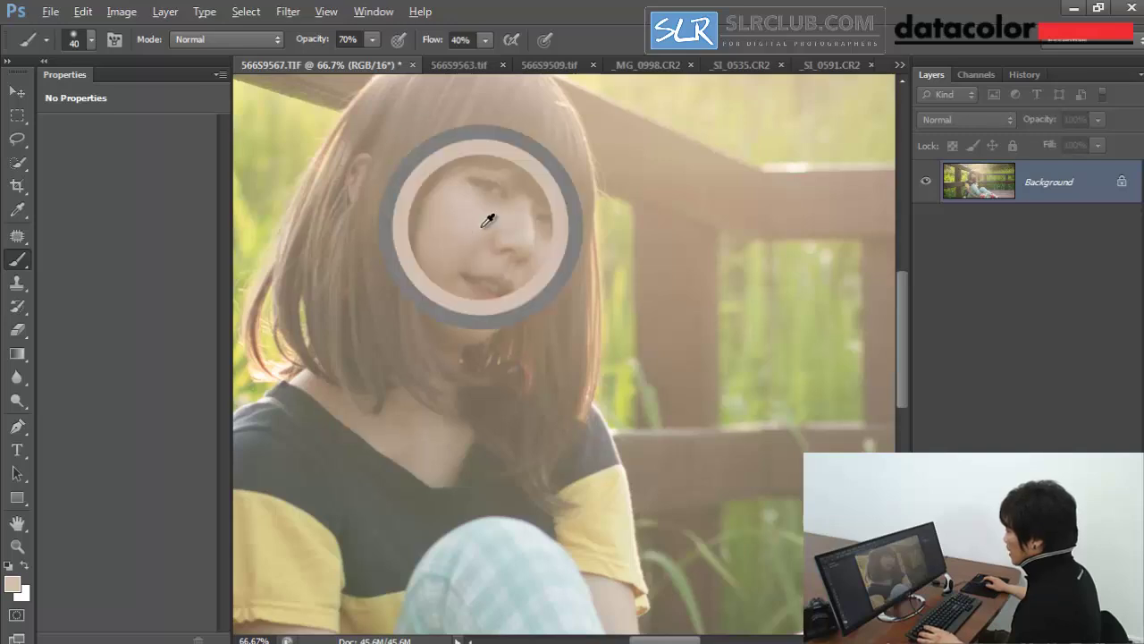
pyautogui.keyDown('alt'); pyautogui.click(430, 238); pyautogui.keyUp('alt')
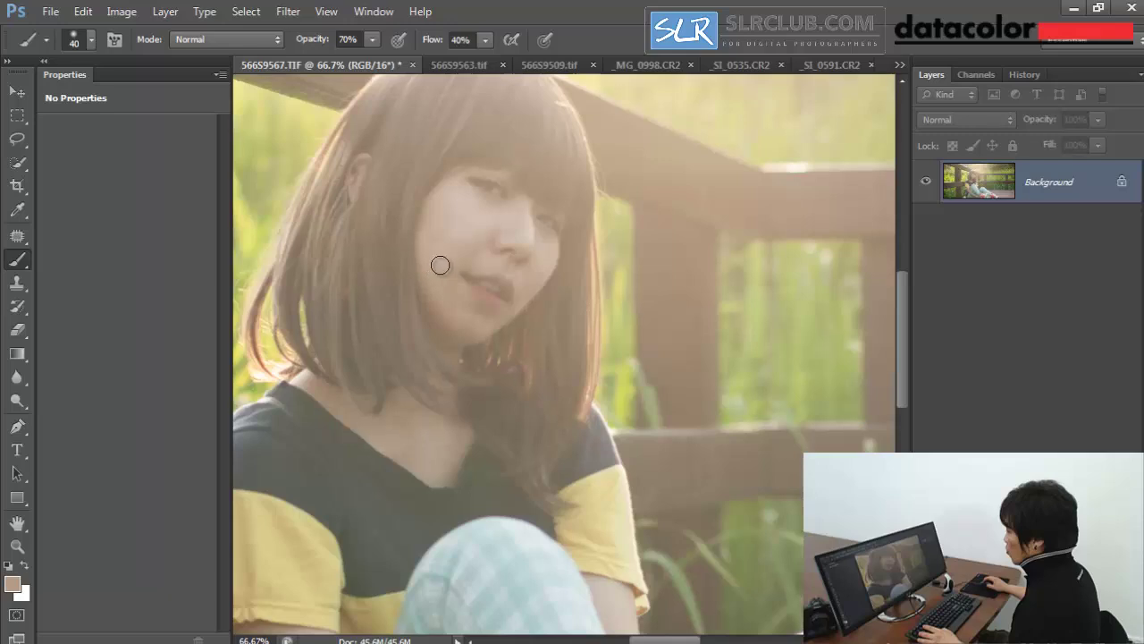
pyautogui.keyDown('alt'); pyautogui.click(451, 266); pyautogui.keyUp('alt')
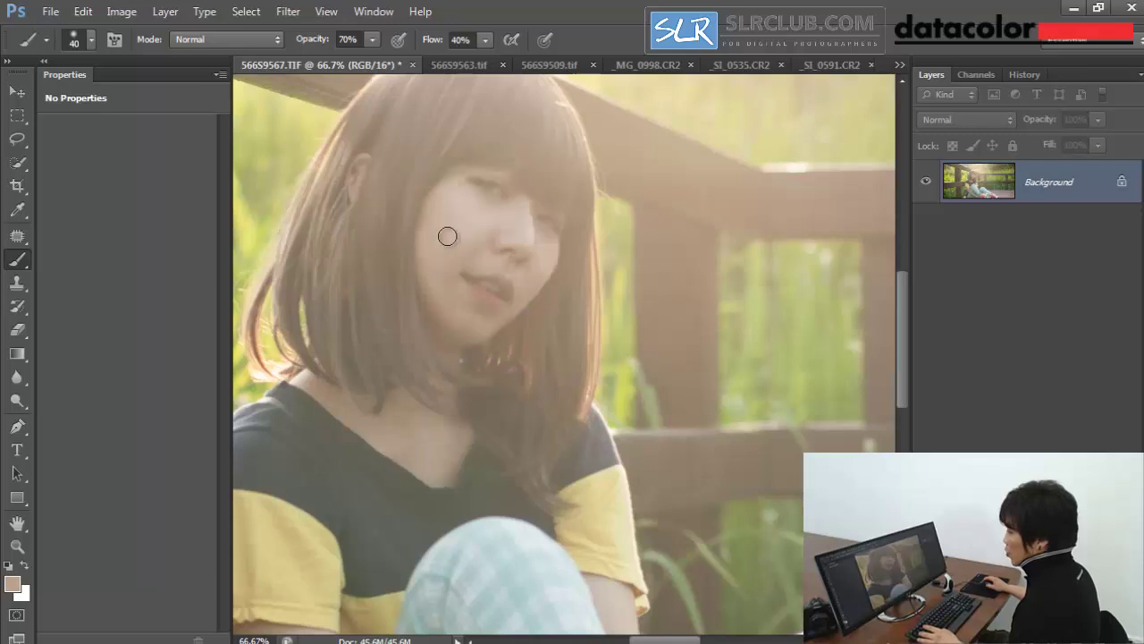
# Sample the cheek's skin colour with the Eyedropper tool and return to the Brush tool
pyautogui.click(17, 210)
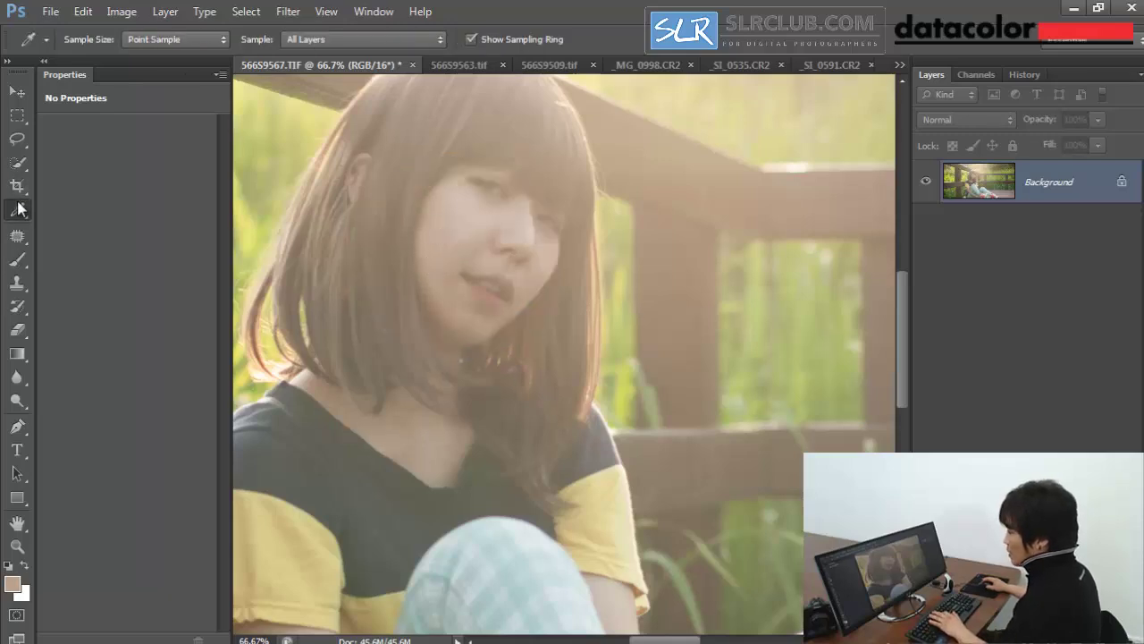
pyautogui.click(463, 234)
pyautogui.press('b')
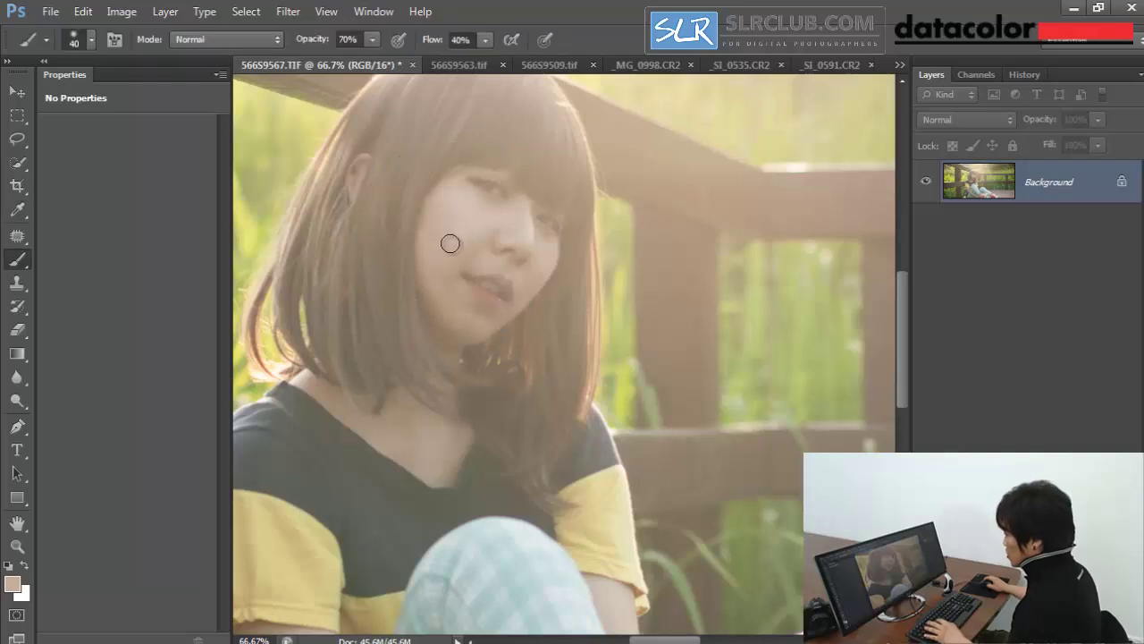
pyautogui.click(17, 211)
pyautogui.click(19, 259)
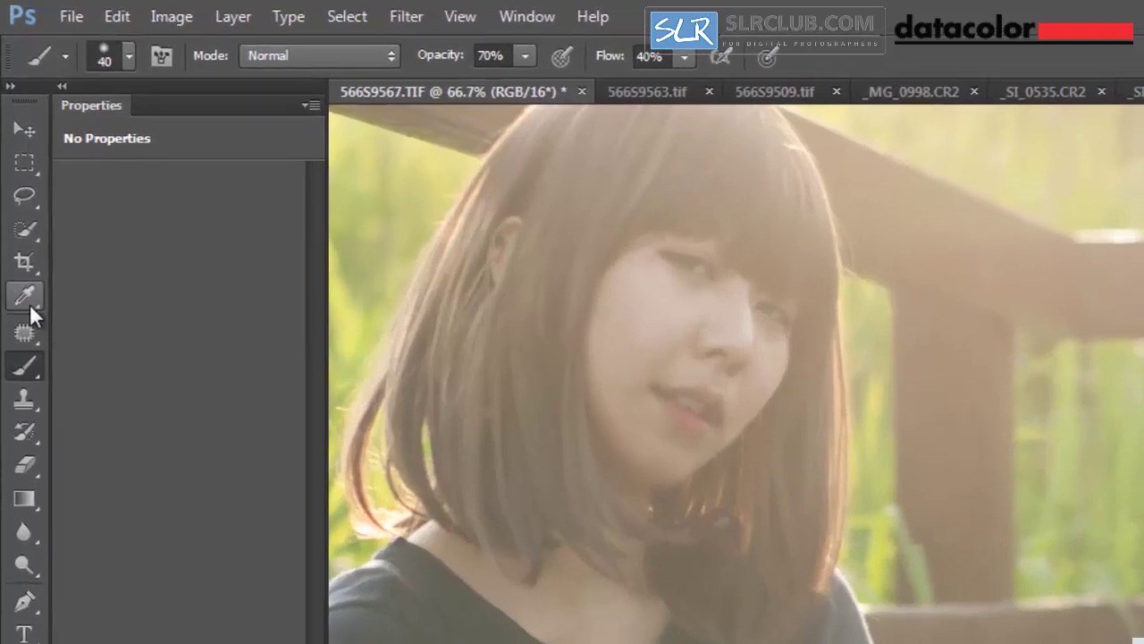
# Switch to the Eyedropper tool and clear the selection around the whole image
pyautogui.click(28, 303)
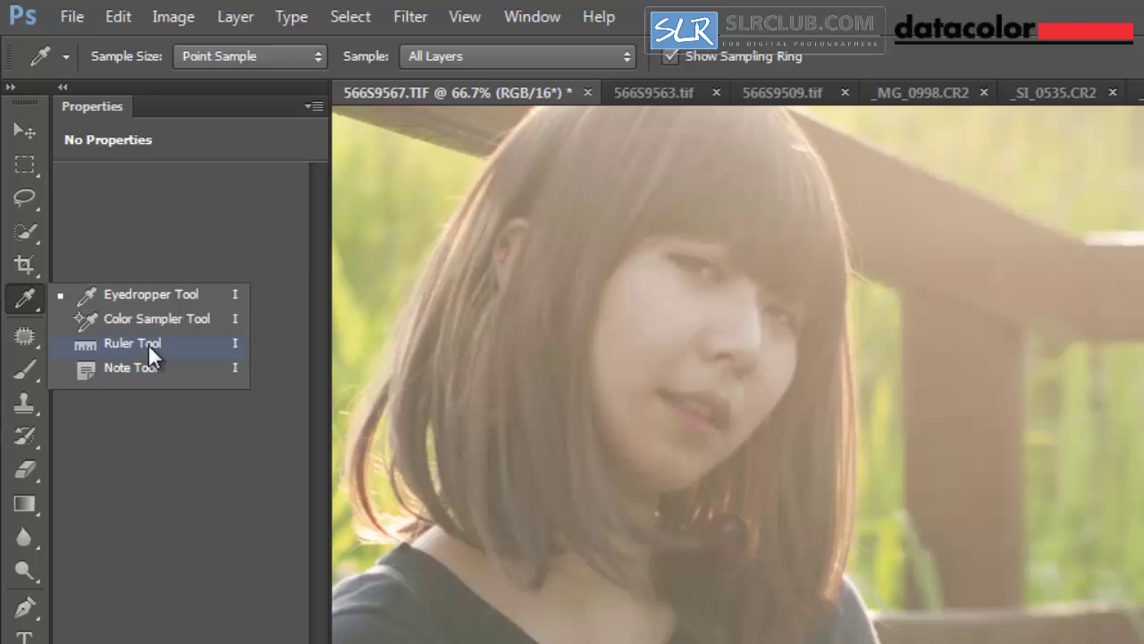
pyautogui.click(25, 295)
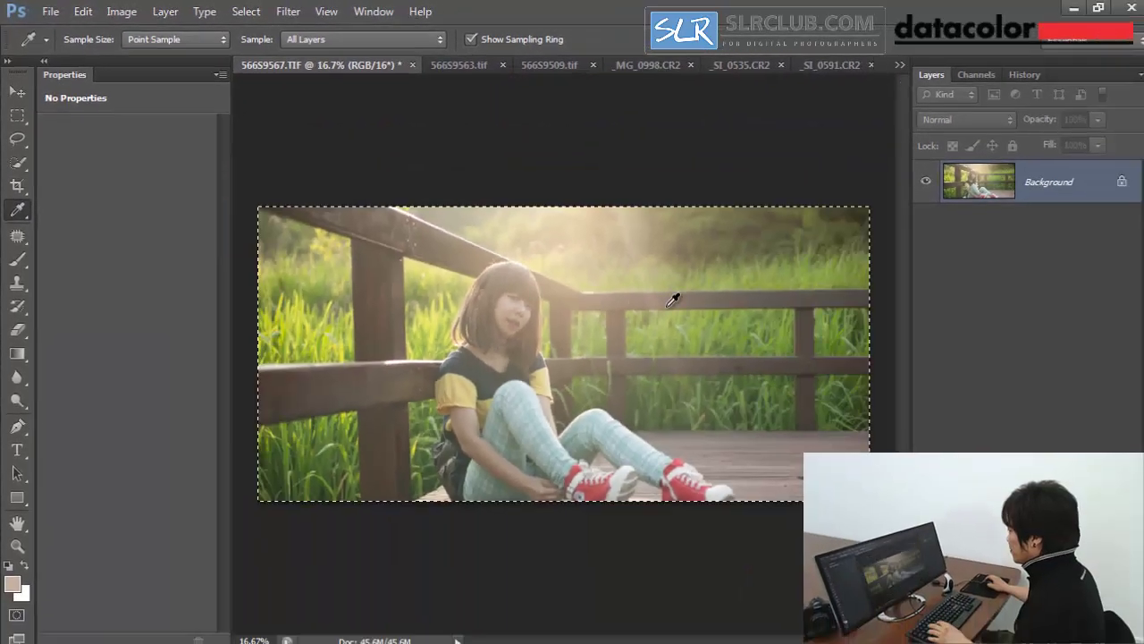
pyautogui.hotkey('ctrl', 'd')
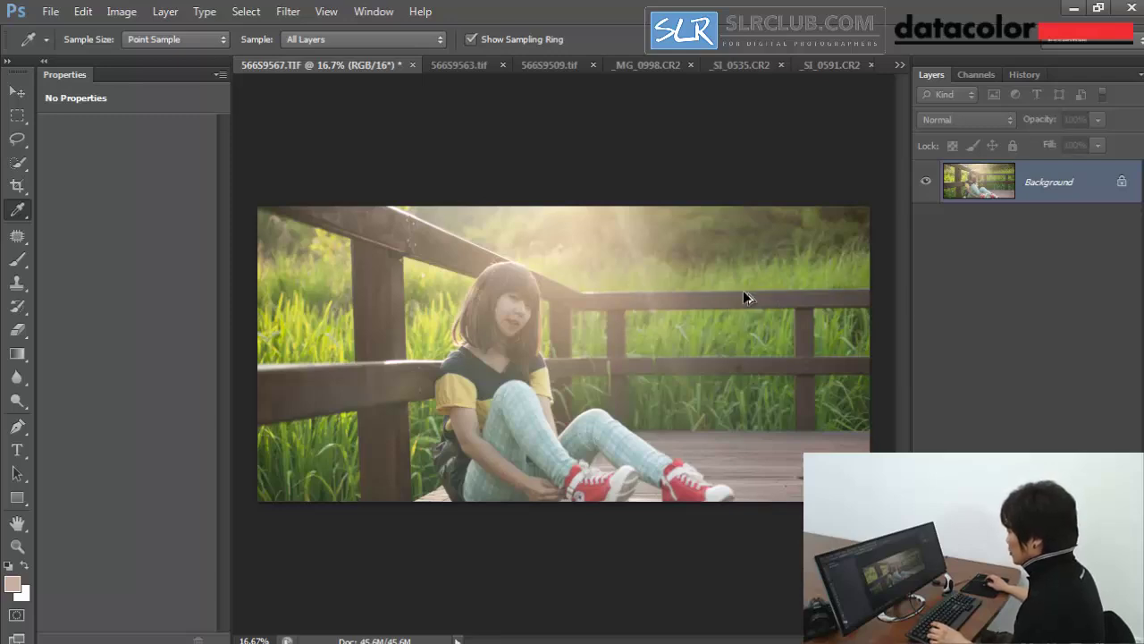
pyautogui.hotkey('ctrl', 'a')
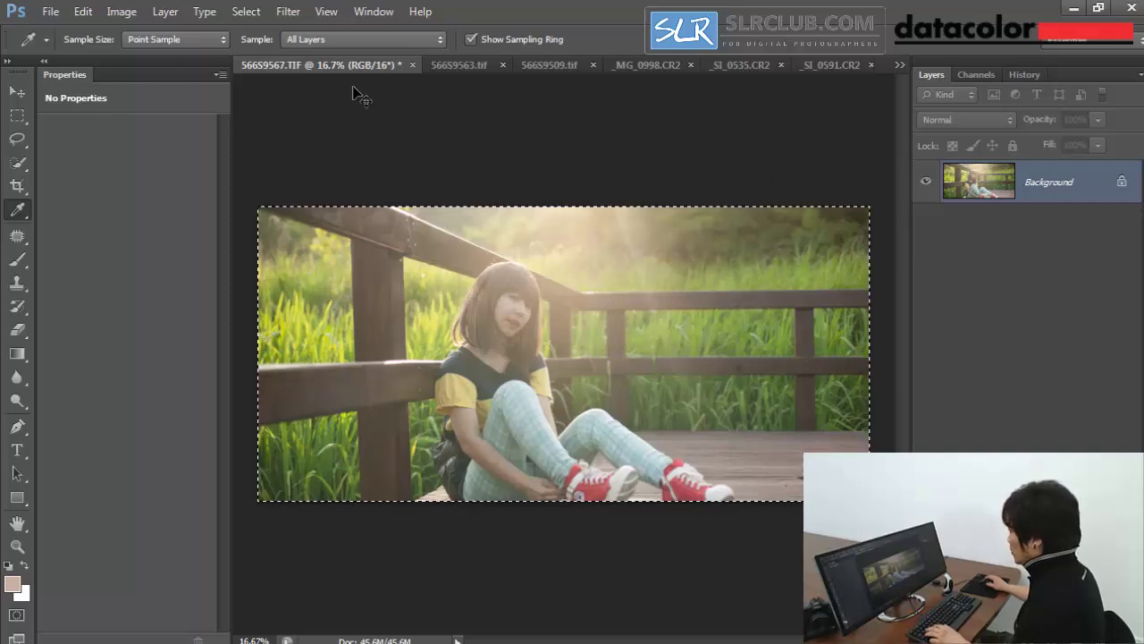
pyautogui.hotkey('ctrl', 'd')
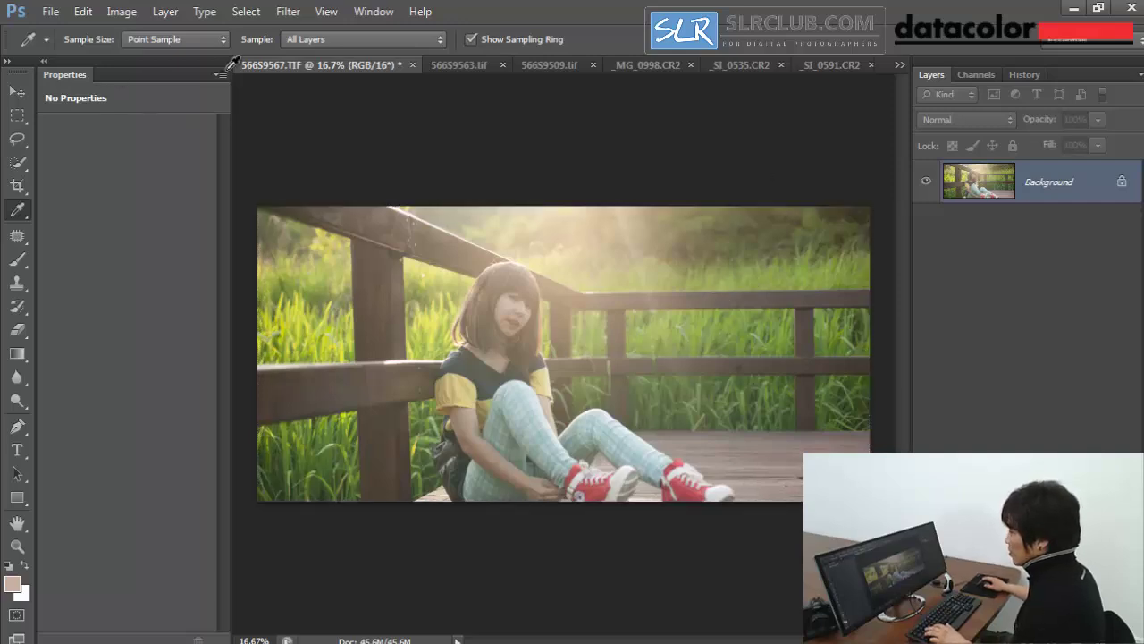
# Measure the rear railing's upper edge with the Ruler tool, from its corner to the photo's edge
pyautogui.rightClick(21, 212)
pyautogui.click(86, 239)
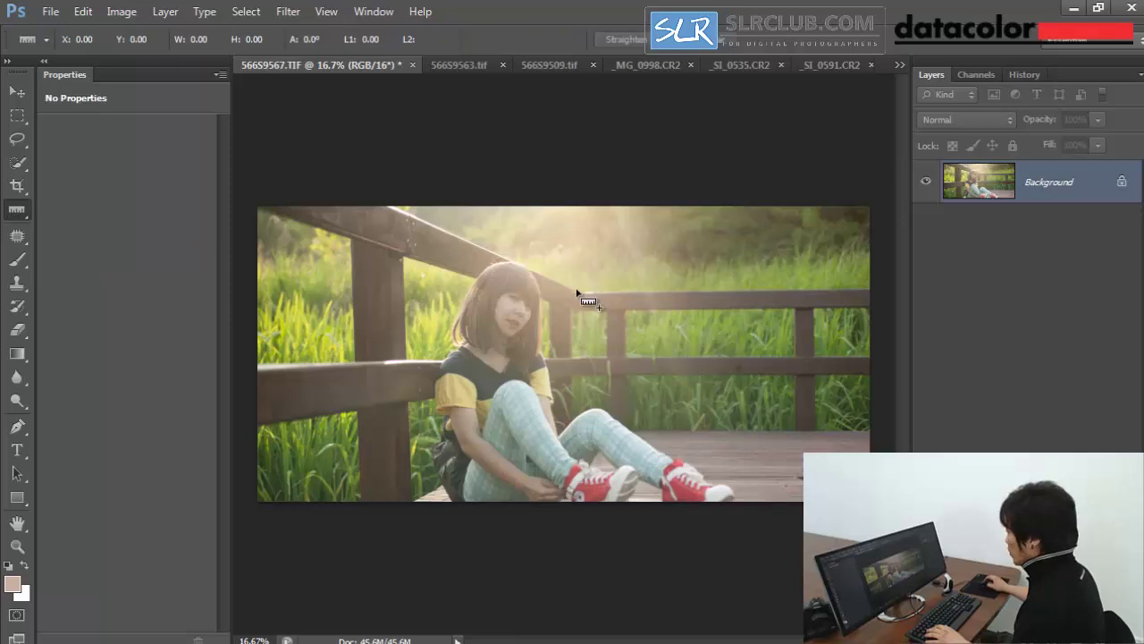
pyautogui.moveTo(583, 293); pyautogui.dragTo(870, 290)
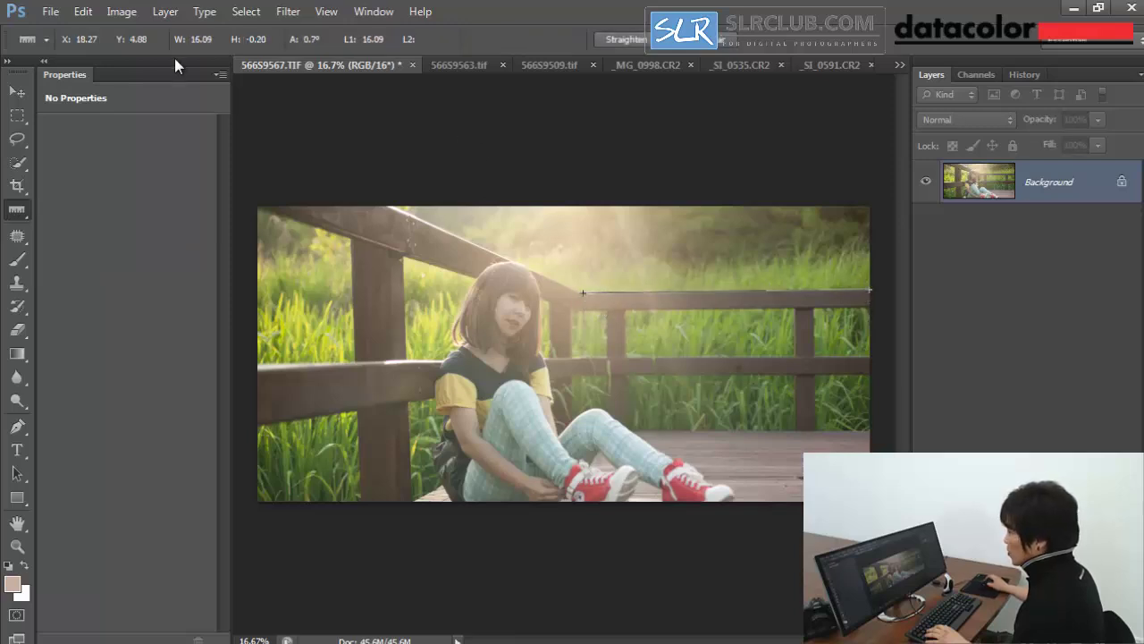
# Try an arbitrary canvas rotation of 0.72° clockwise to level the railing
pyautogui.click(135, 15)
pyautogui.moveTo(249, 182)
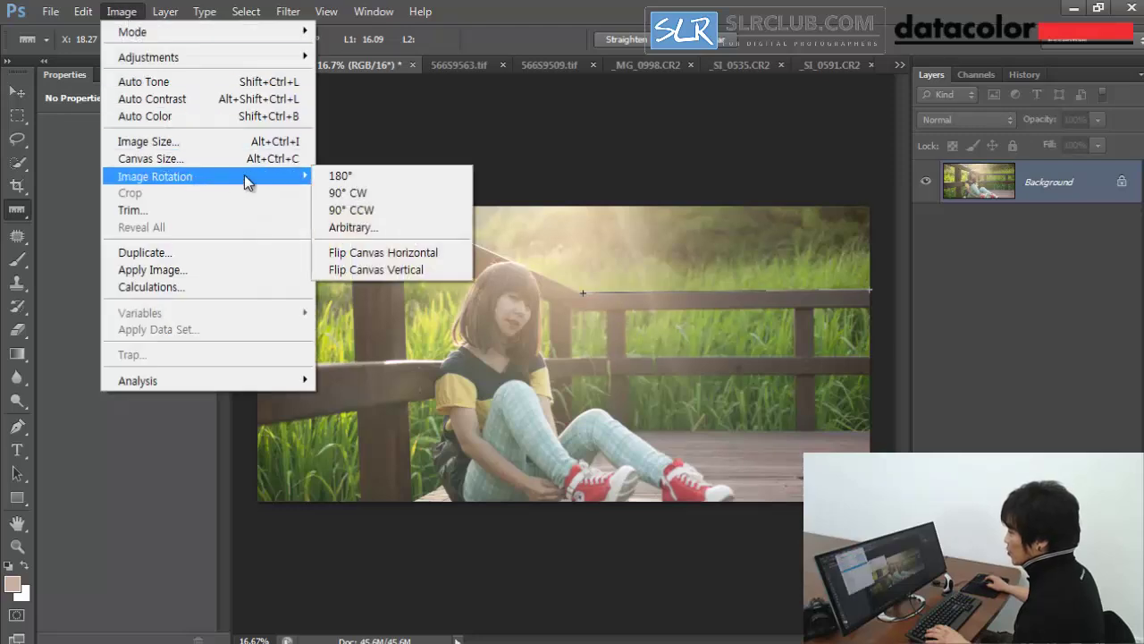
pyautogui.click(429, 235)
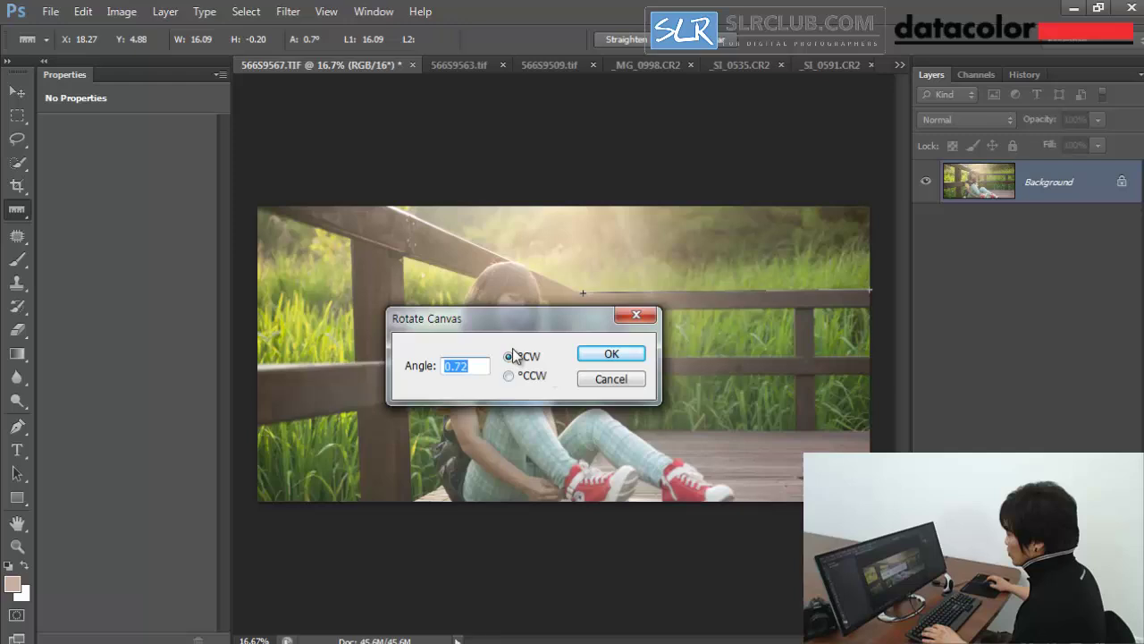
pyautogui.click(616, 362)
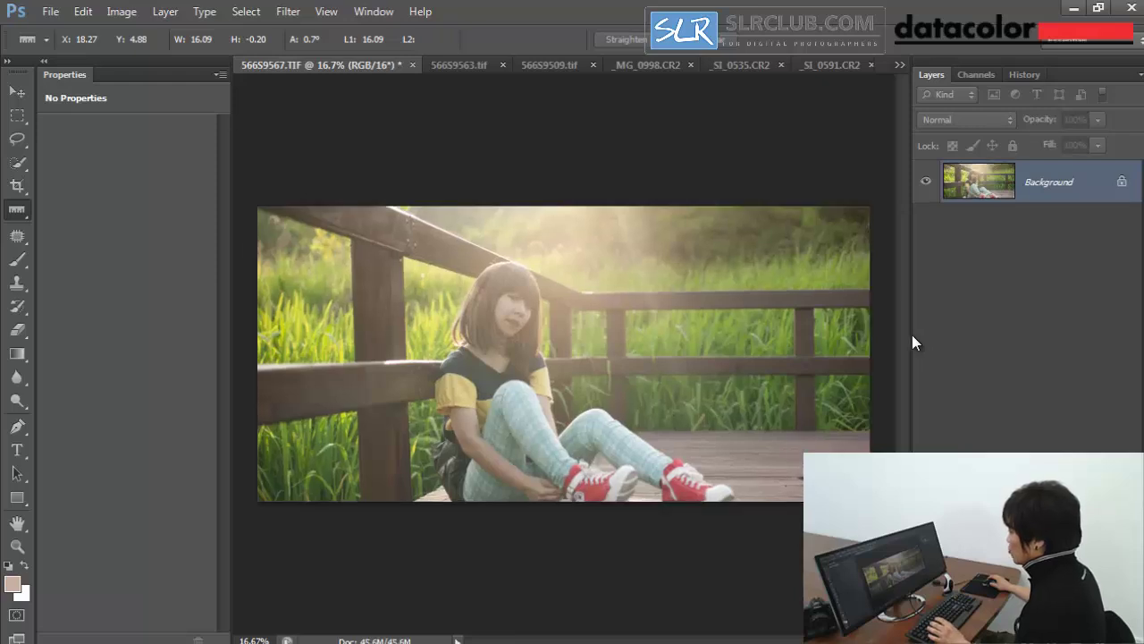
# Restore the Eyedropper in place of the Ruler tool and activate the Patch tool
pyautogui.rightClick(17, 212)
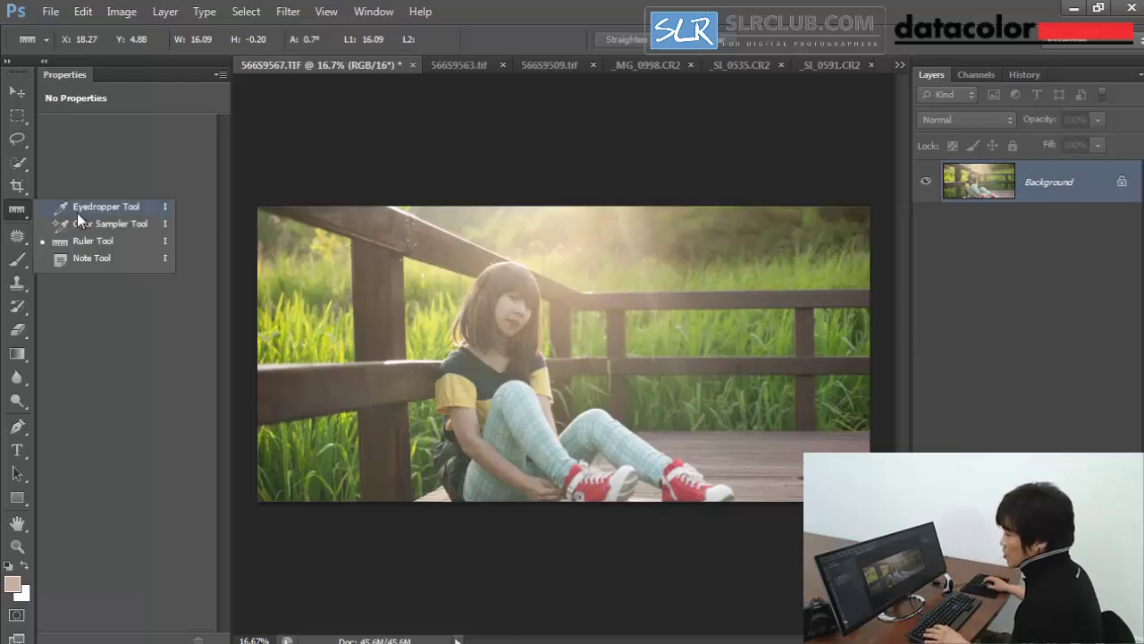
pyautogui.click(79, 209)
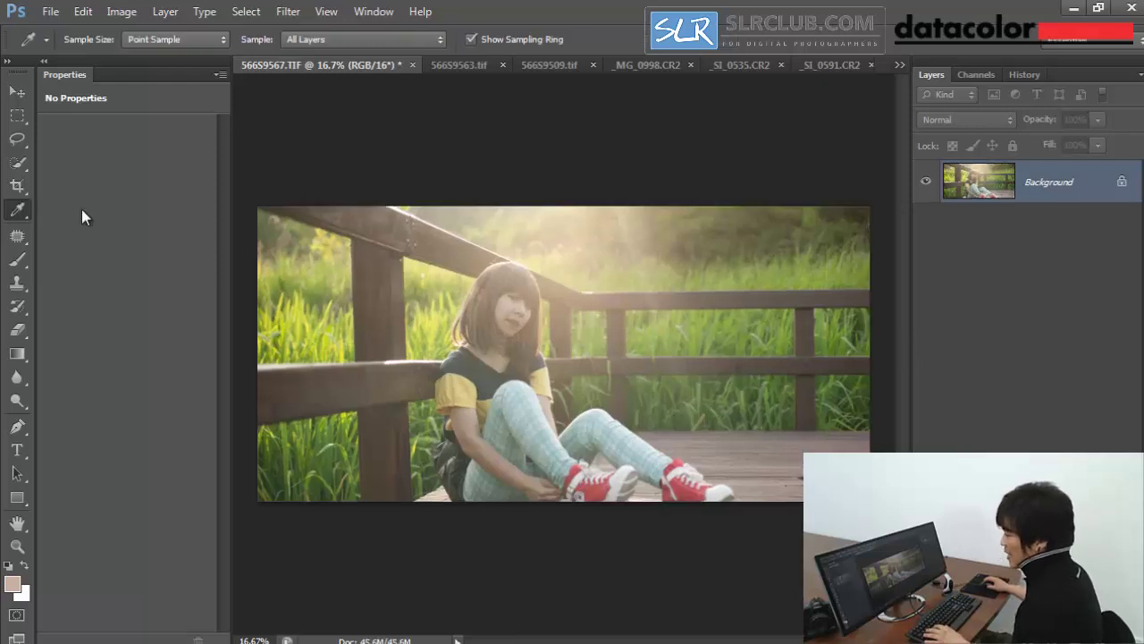
pyautogui.click(17, 263)
pyautogui.click(19, 238)
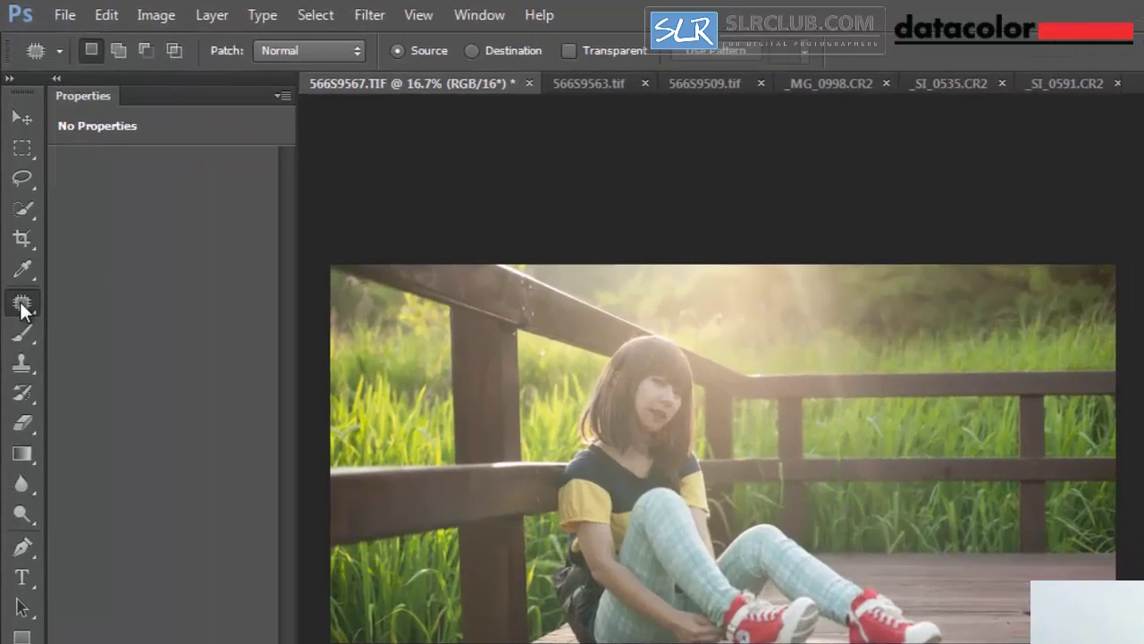
# Review the healing tools, then try a small Patch tool selection on the girl's face and clear it
pyautogui.rightClick(17, 236)
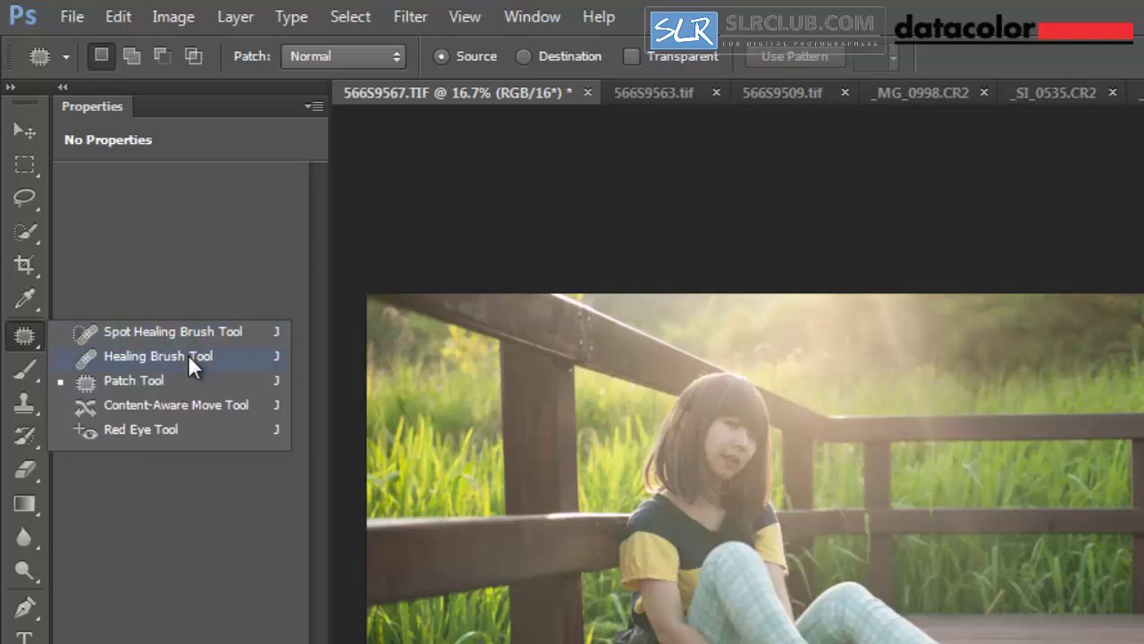
pyautogui.click(13, 332)
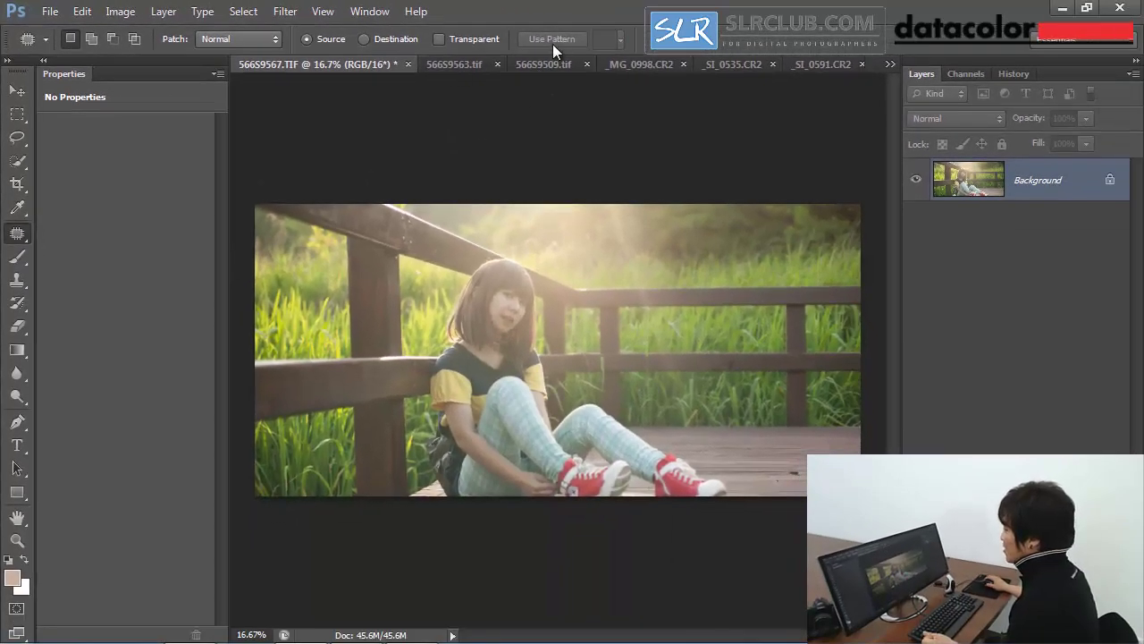
pyautogui.moveTo(512, 315); pyautogui.dragTo(515, 313)
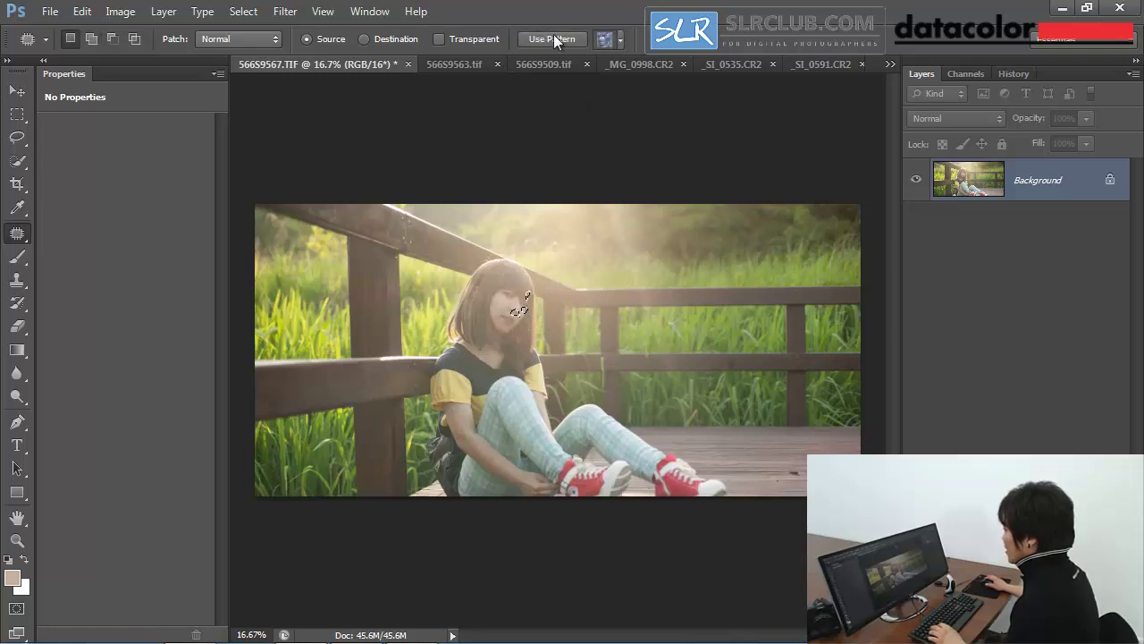
pyautogui.hotkey('ctrl', 'd')
# Select a tiny spot on the girl's cheek with the Lasso tool and define it as a brush preset
pyautogui.keyDown('ctrl'); pyautogui.click(496, 291); pyautogui.keyUp('ctrl')
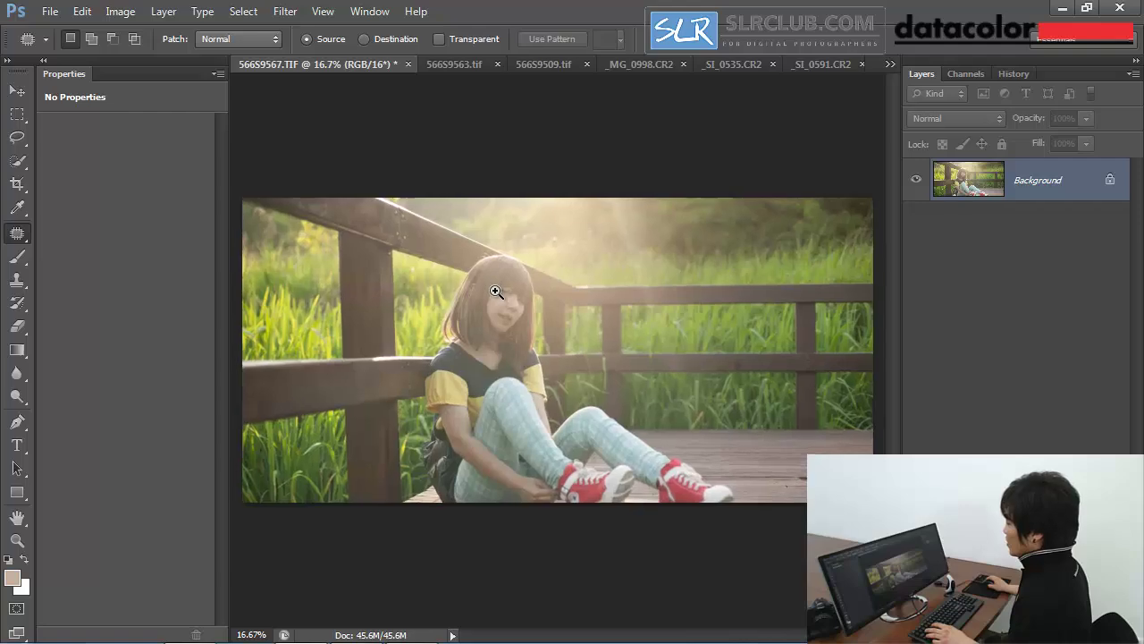
pyautogui.keyDown('ctrl'); pyautogui.click(496, 292); pyautogui.keyUp('ctrl')
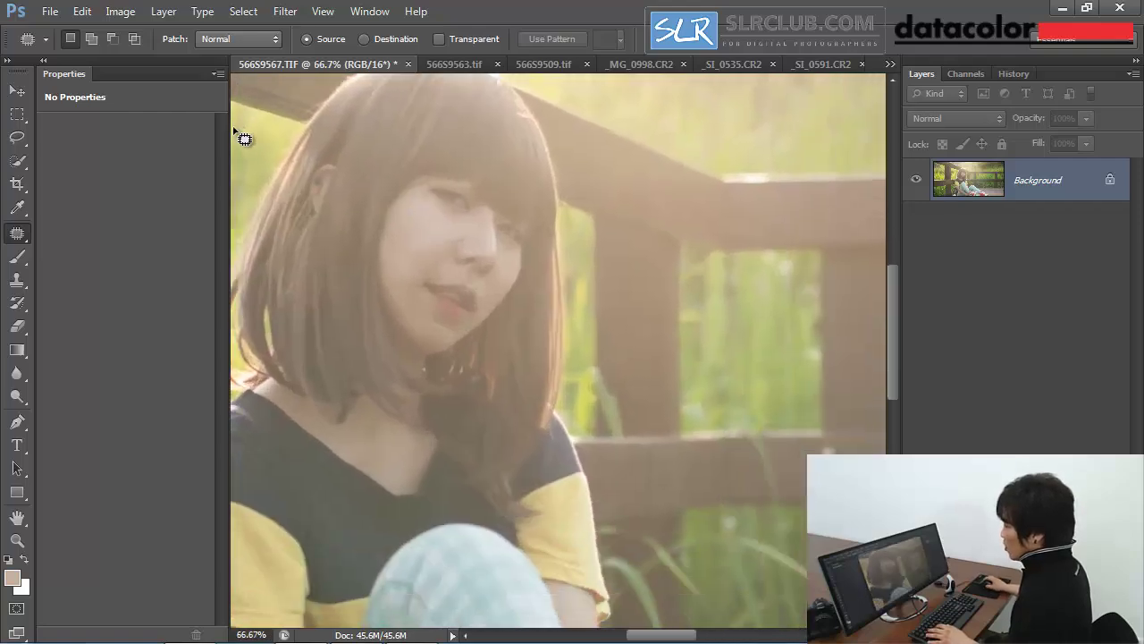
pyautogui.press('l')
pyautogui.keyDown('ctrl'); pyautogui.click(435, 242); pyautogui.keyUp('ctrl')
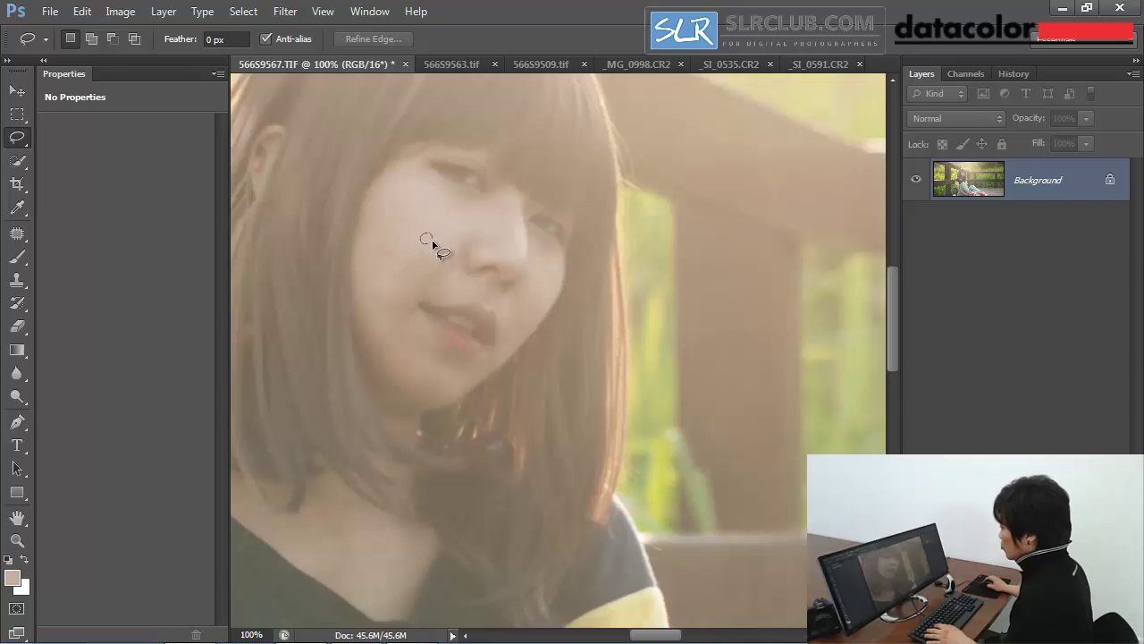
pyautogui.moveTo(432, 243); pyautogui.dragTo(431, 241)
pyautogui.click(82, 10)
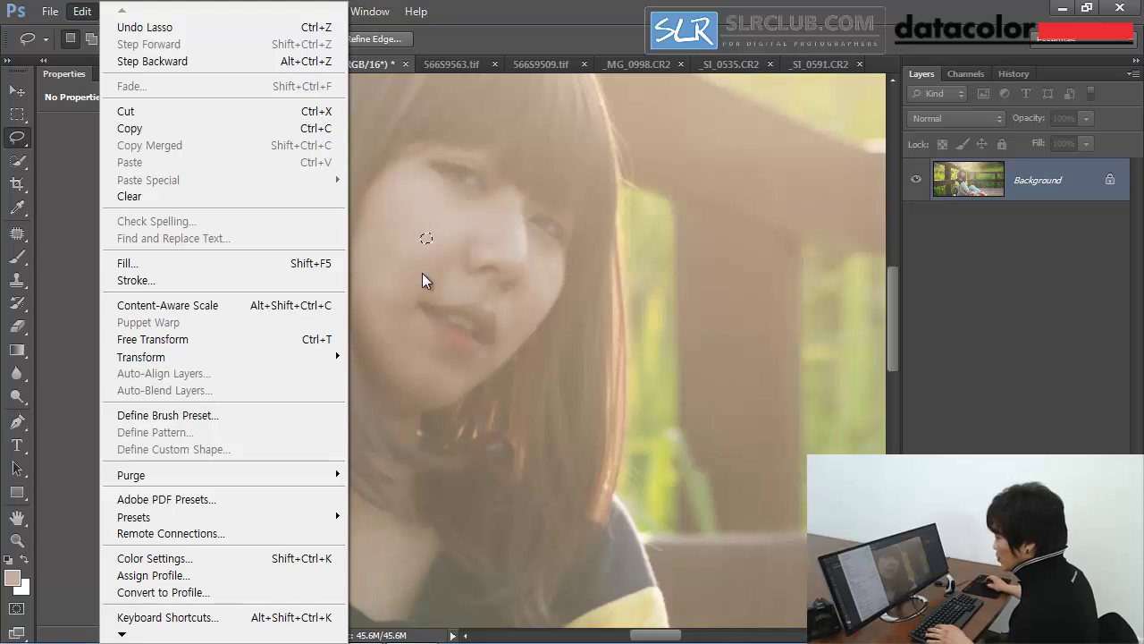
pyautogui.click(168, 414)
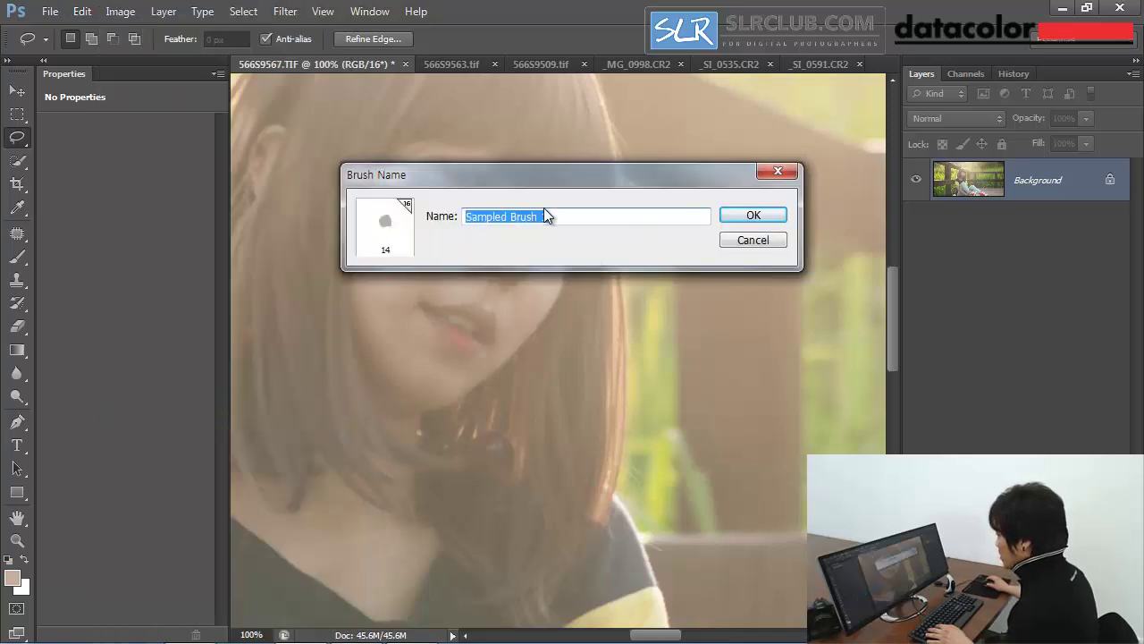
pyautogui.click(779, 219)
# Select a small rectangle on the girl's cheek with the Rectangular Marquee and define it as a pattern named "skin ton"
pyautogui.scroll(-1, 505, 268)
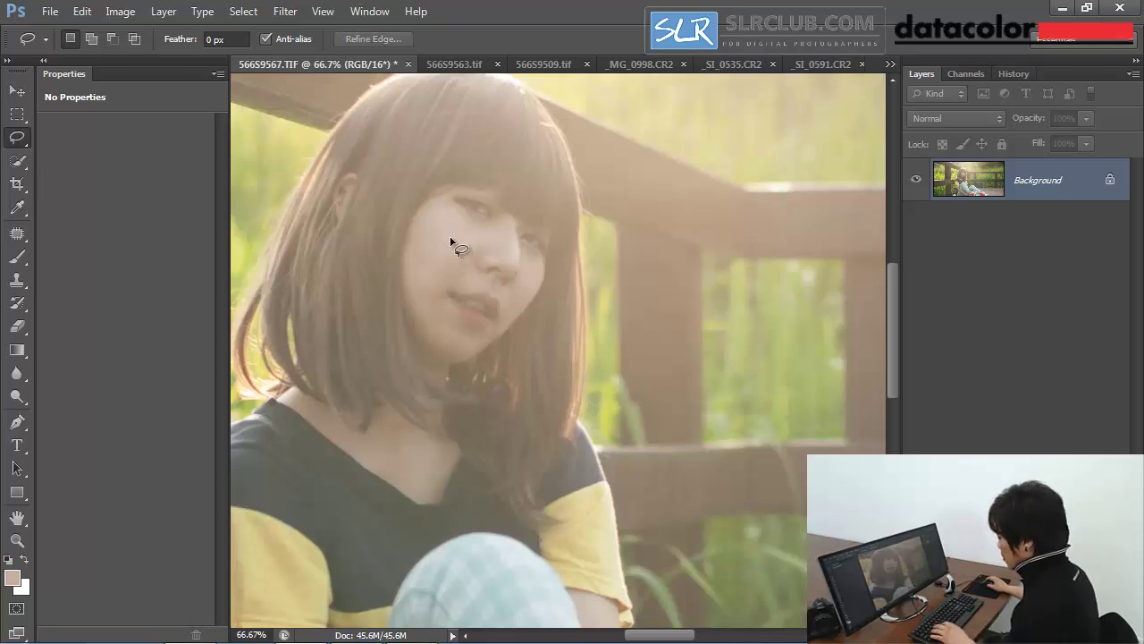
pyautogui.press('m')
pyautogui.moveTo(438, 230); pyautogui.dragTo(442, 253)
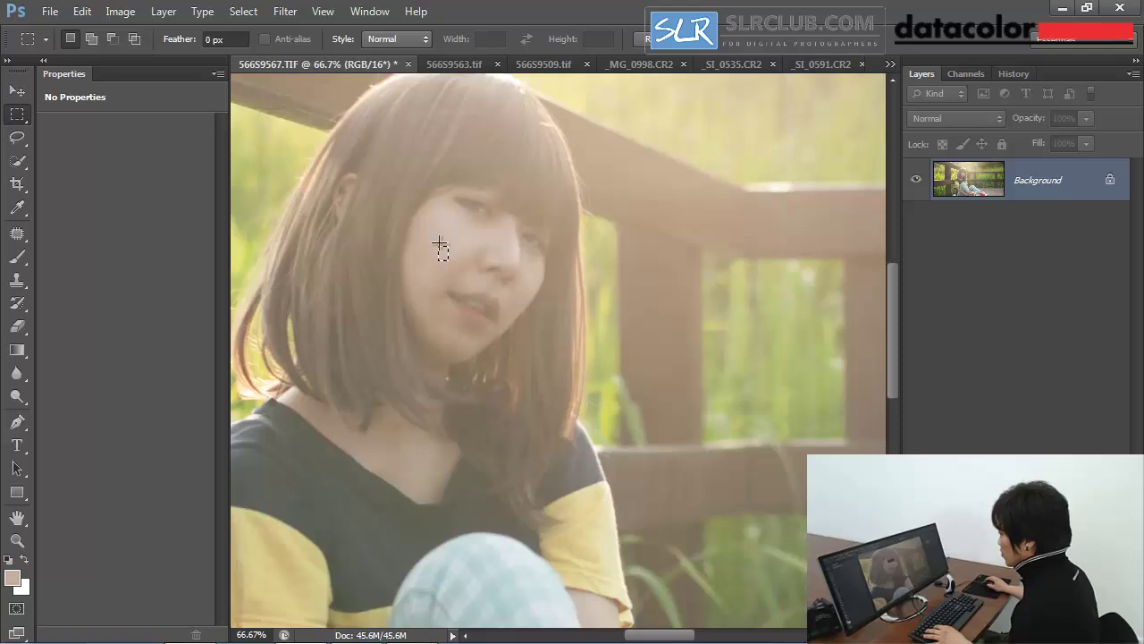
pyautogui.click(83, 11)
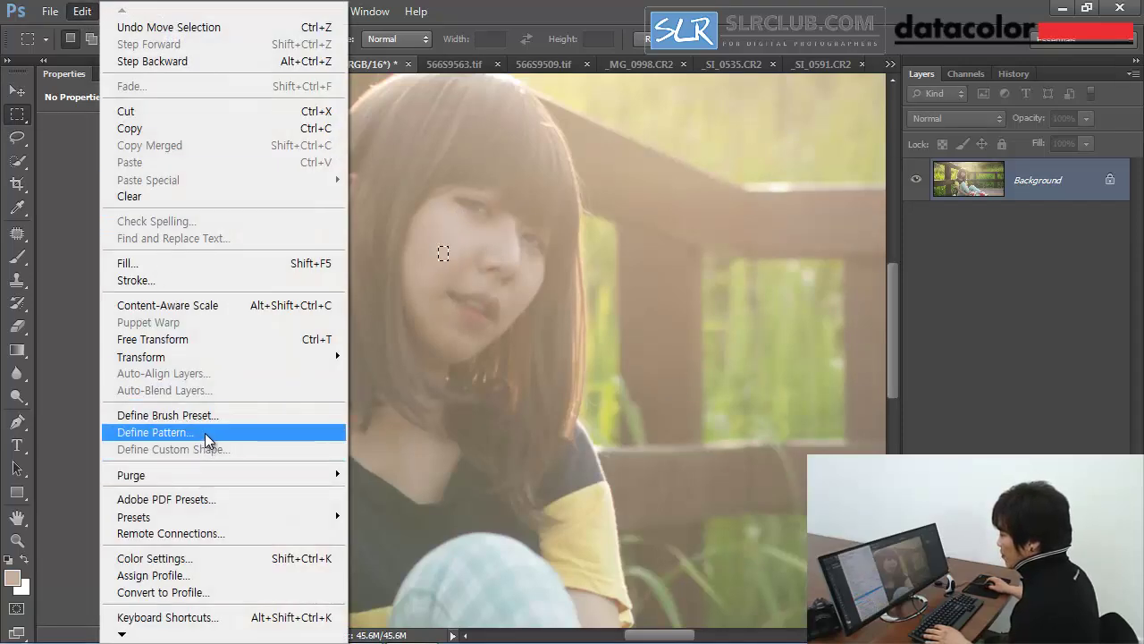
pyautogui.click(204, 434)
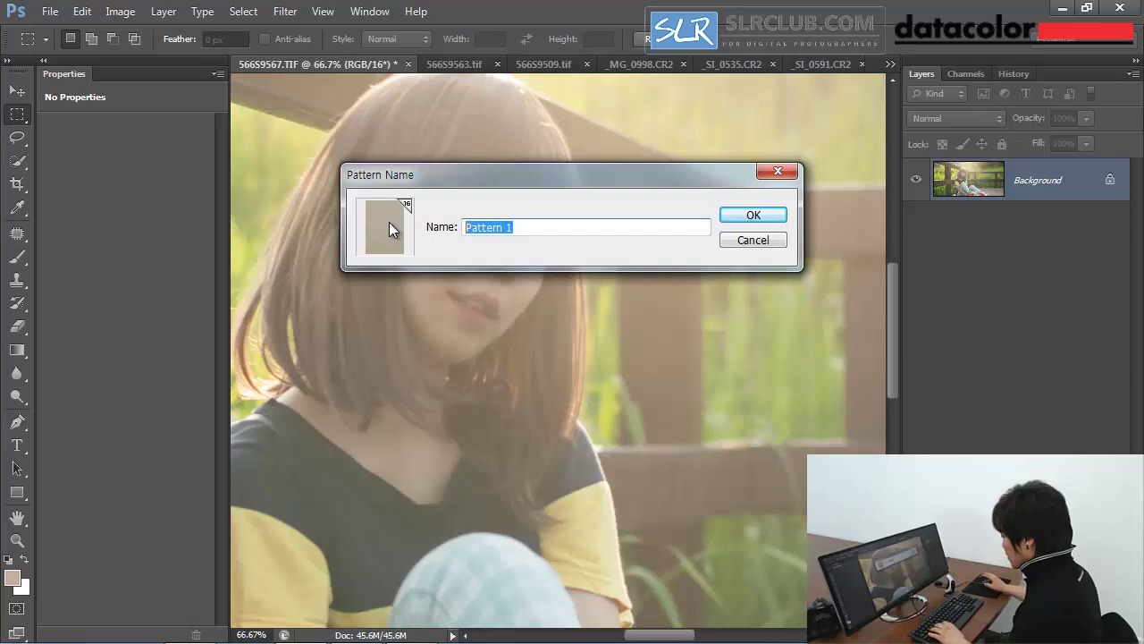
pyautogui.write('skin ton')
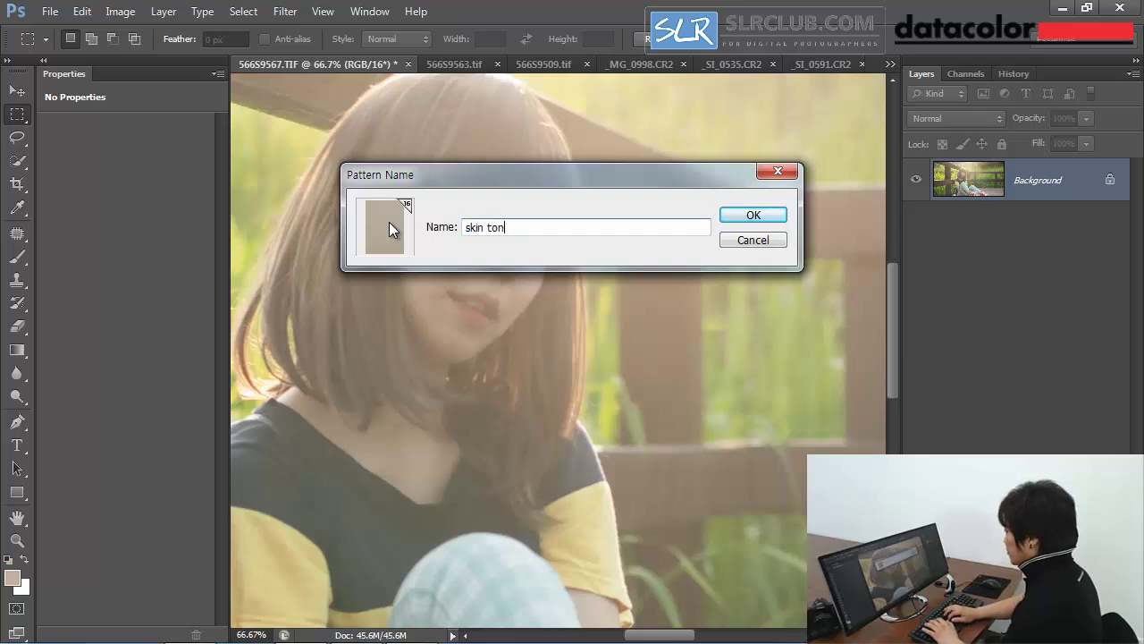
pyautogui.press('Return')
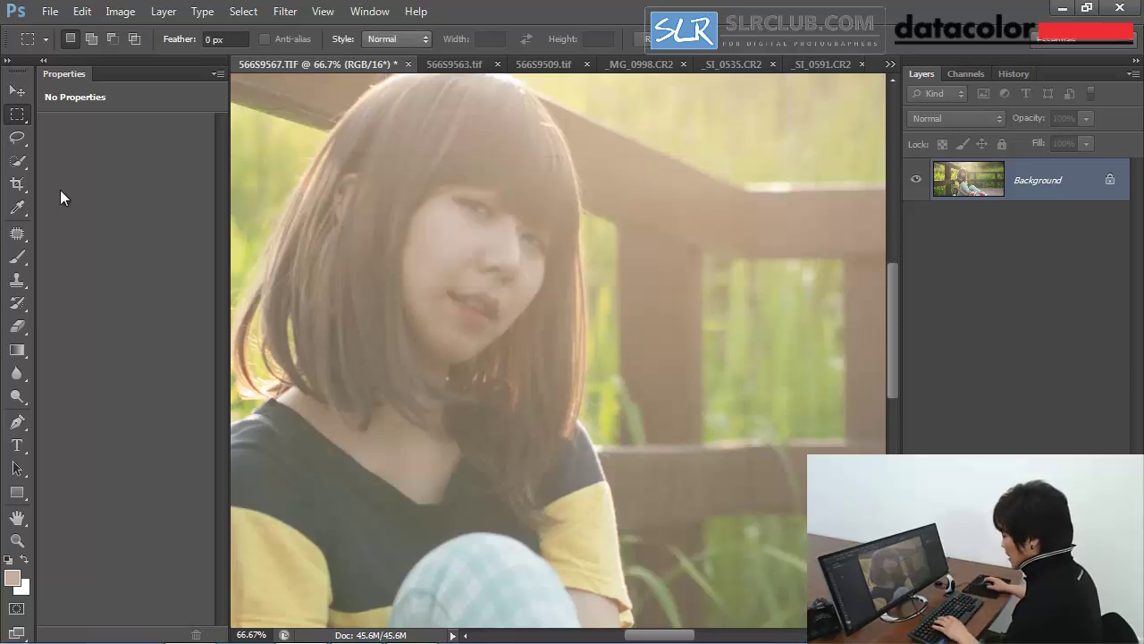
# Outline small spots on the girl's cheek with the Patch tool and choose the newly defined skin pattern
pyautogui.press('j')
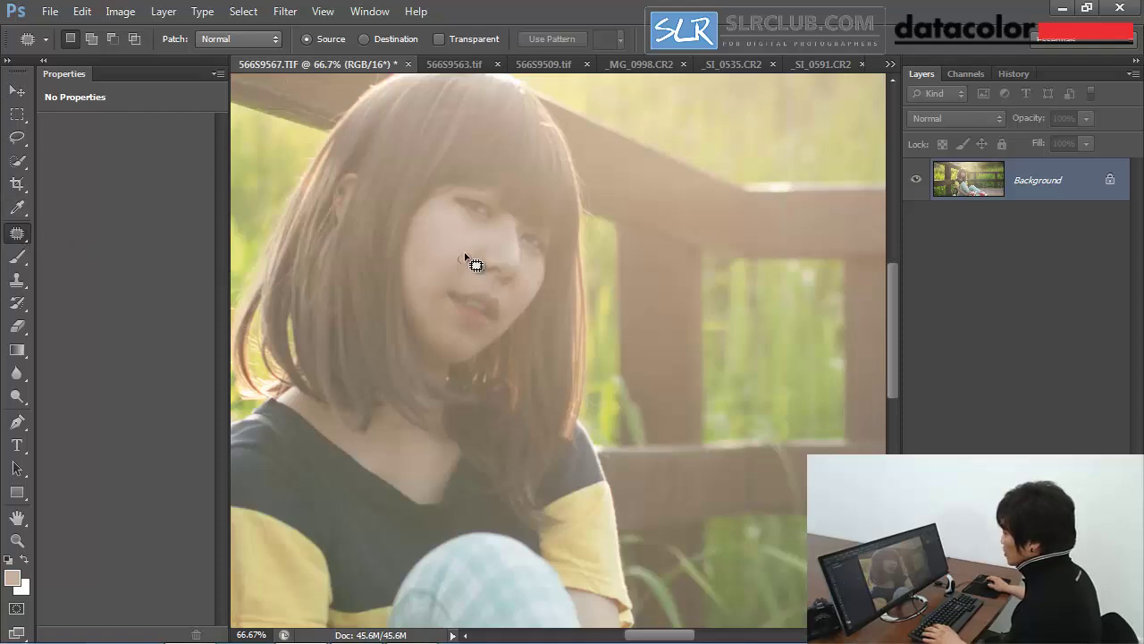
pyautogui.moveTo(463, 257); pyautogui.dragTo(449, 234)
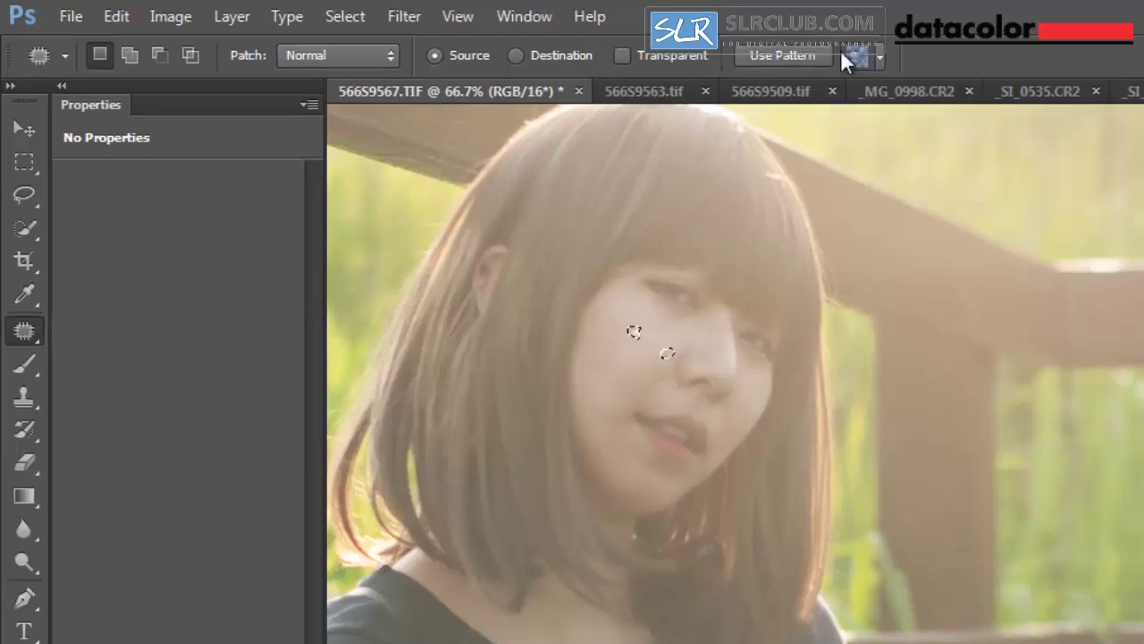
pyautogui.click(883, 52)
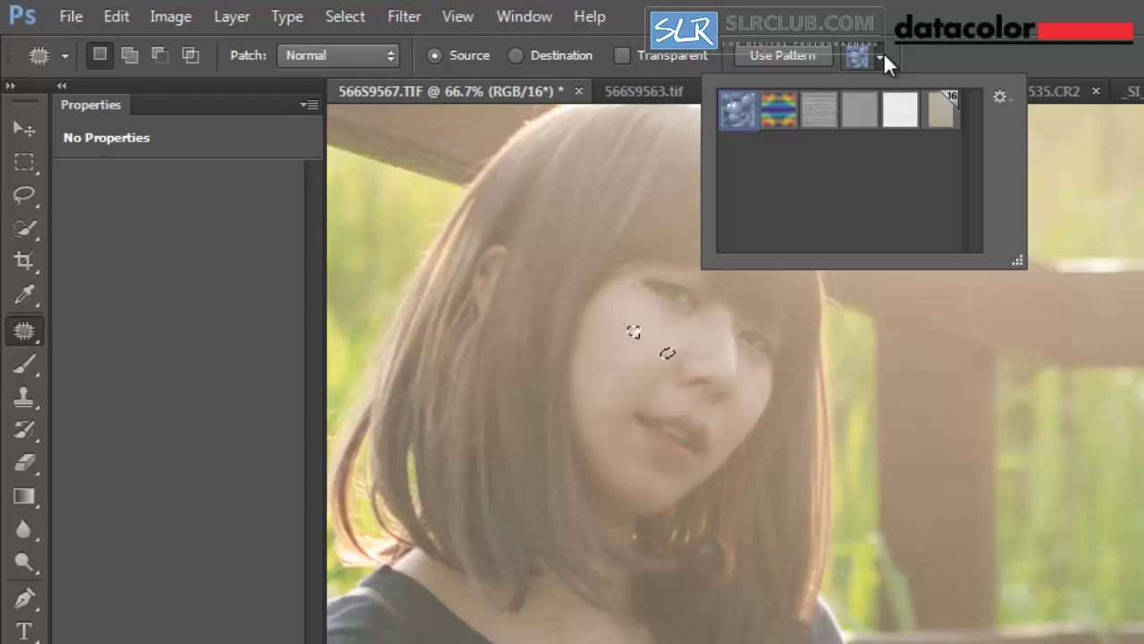
pyautogui.click(943, 109)
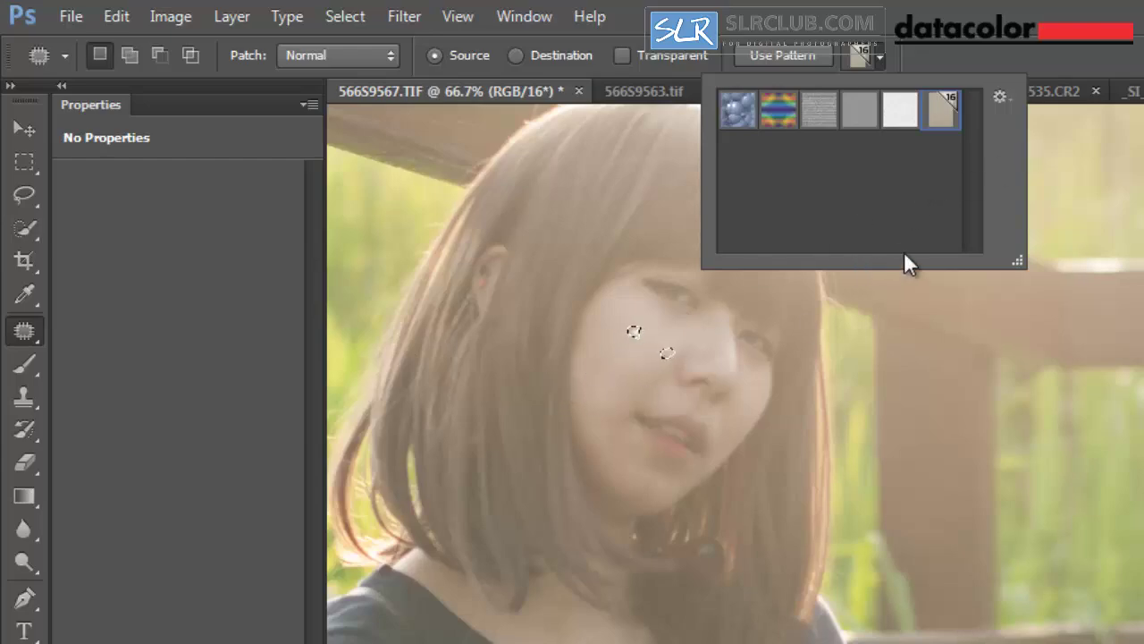
pyautogui.click(646, 338)
# Try further small Patch tool selections around the girl's cheek and clear them
pyautogui.hotkey('ctrl', '1')
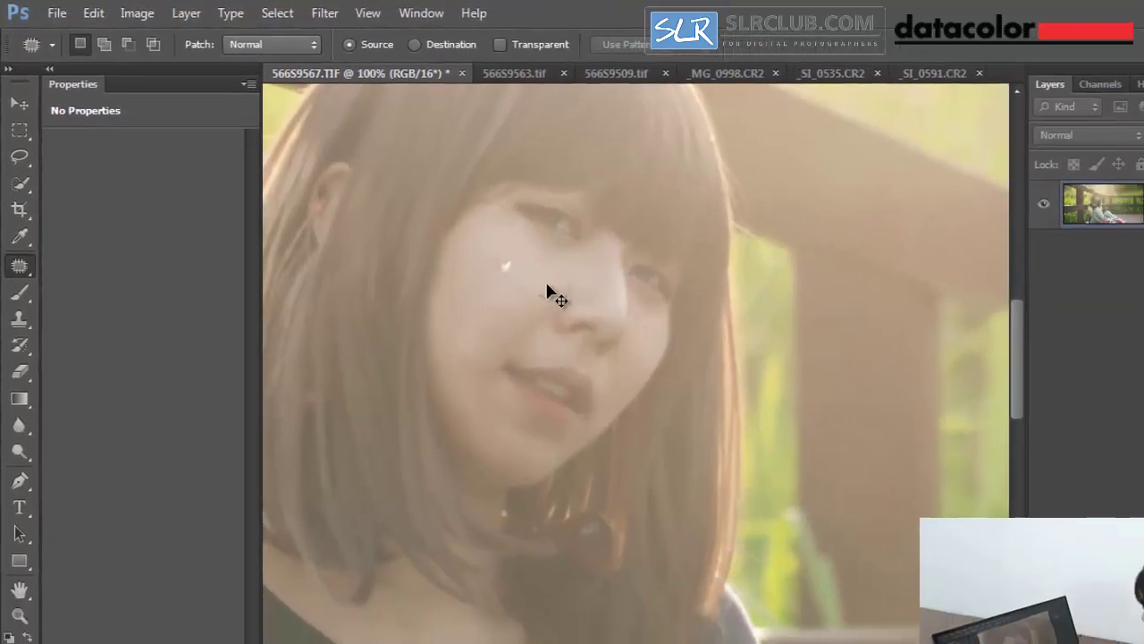
pyautogui.moveTo(542, 294); pyautogui.dragTo(528, 296)
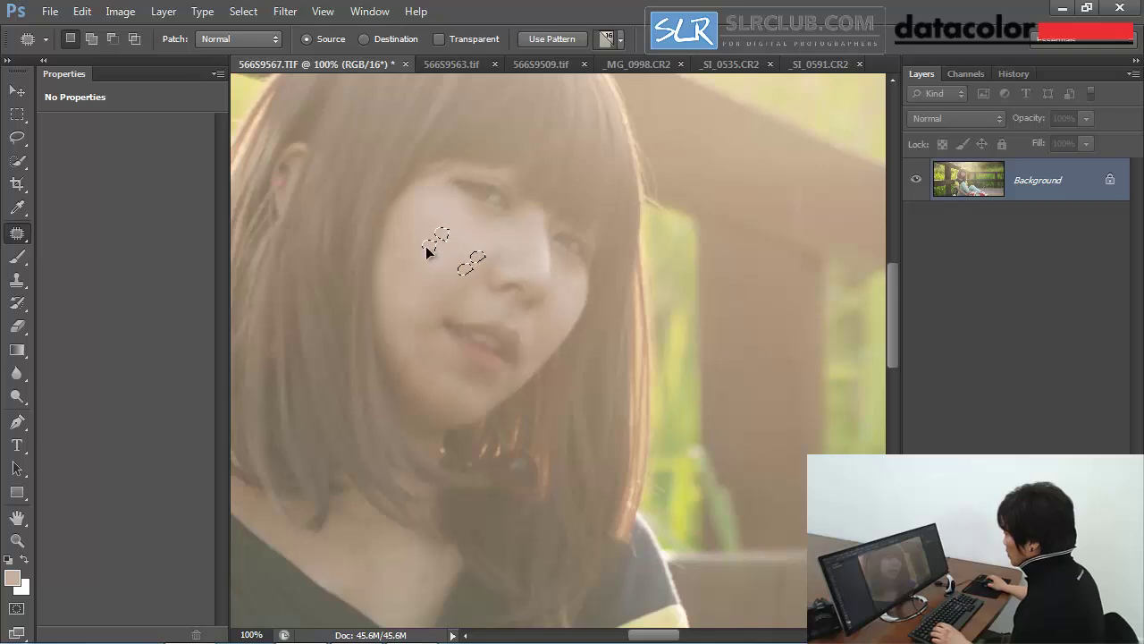
pyautogui.click(451, 253)
pyautogui.moveTo(447, 217); pyautogui.dragTo(449, 218)
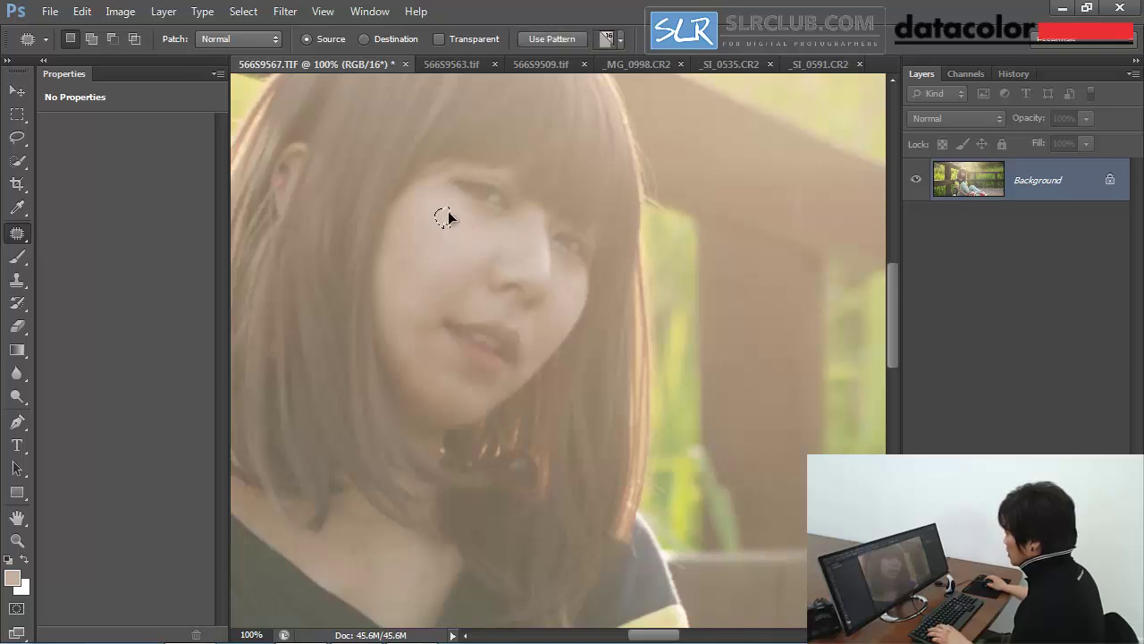
pyautogui.click(447, 217)
pyautogui.moveTo(572, 304)
pyautogui.mouseDown()
pyautogui.moveTo(570, 286)
pyautogui.moveTo(566, 306)
pyautogui.mouseUp()
pyautogui.click(409, 356)
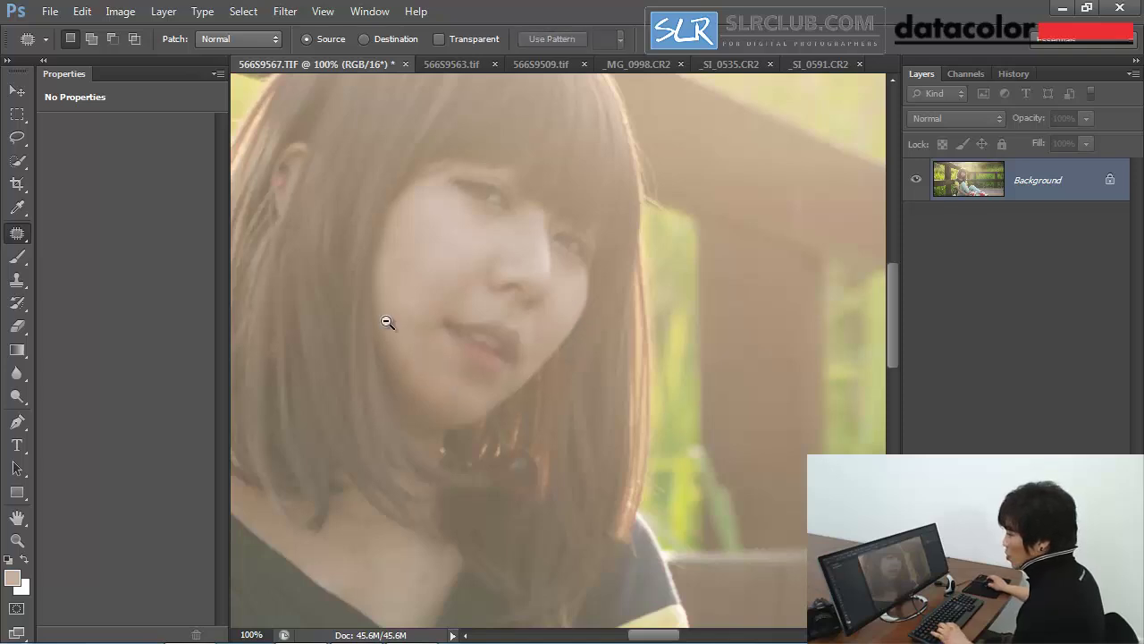
# Activate the Brush tool and choose the first soft round brush preset
pyautogui.hotkey('ctrl', '-')
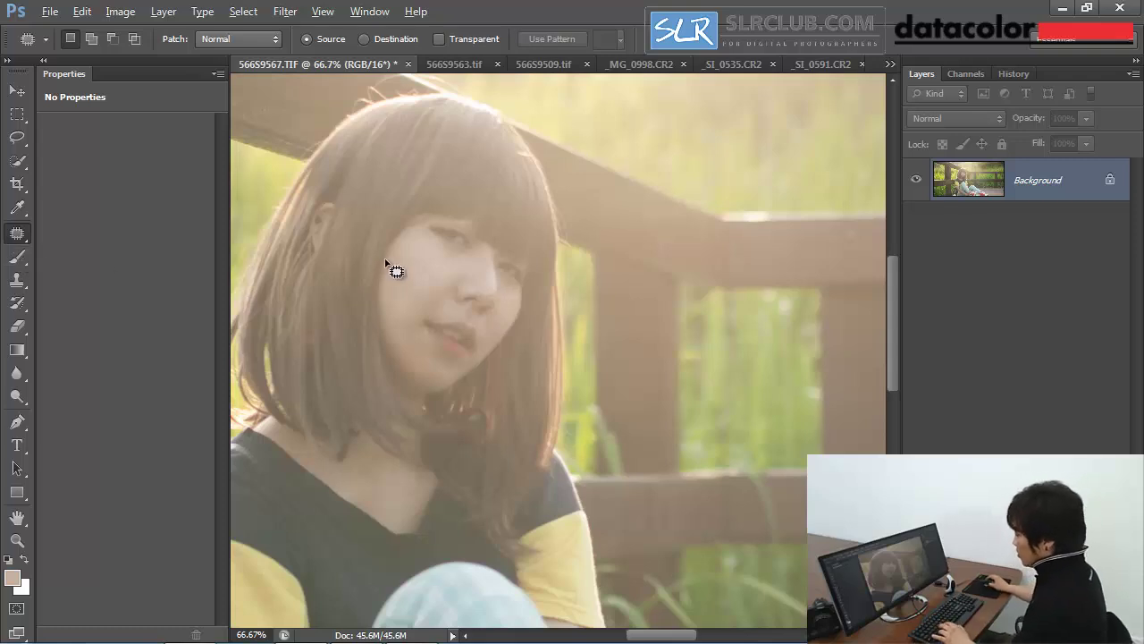
pyautogui.keyDown('alt'); pyautogui.click(615, 270); pyautogui.keyUp('alt')
pyautogui.keyDown('alt'); pyautogui.click(615, 270); pyautogui.keyUp('alt')
pyautogui.keyDown('alt'); pyautogui.click(615, 270); pyautogui.keyUp('alt')
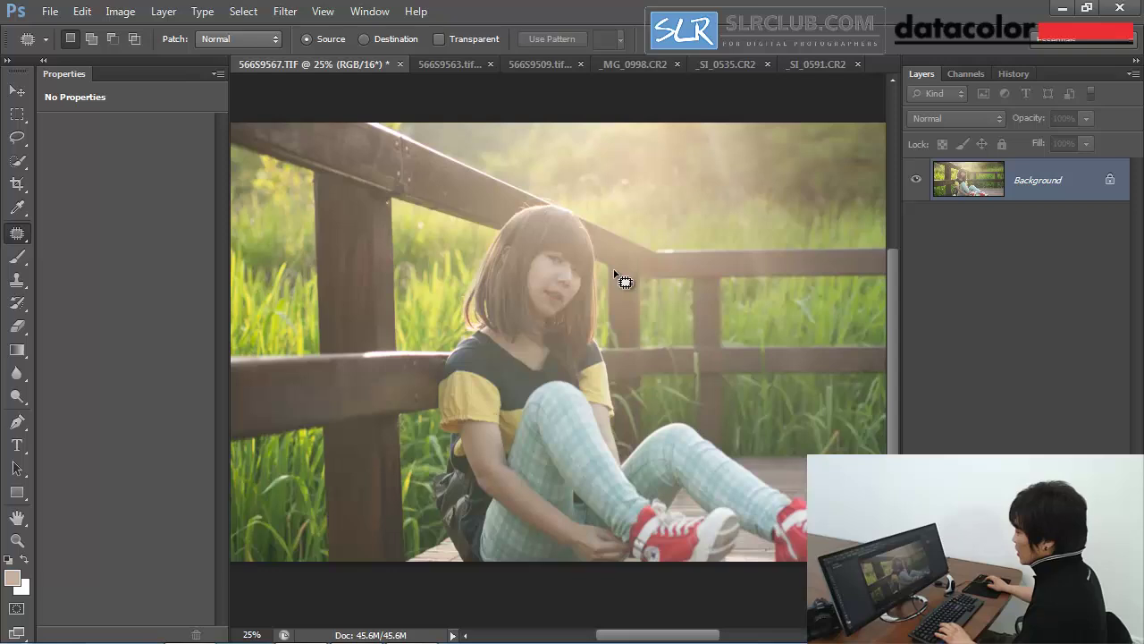
pyautogui.keyDown('alt'); pyautogui.click(440, 255); pyautogui.keyUp('alt')
pyautogui.click(17, 256)
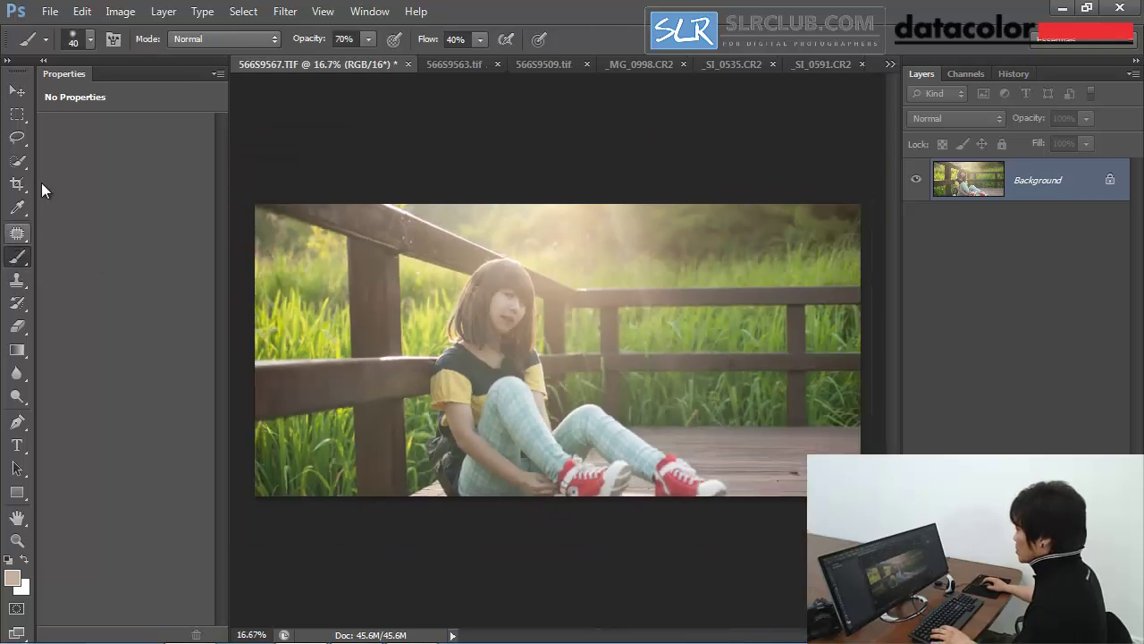
pyautogui.click(89, 37)
pyautogui.moveTo(203, 187)
pyautogui.mouseDown()
pyautogui.moveTo(199, 265)
pyautogui.moveTo(202, 162)
pyautogui.mouseUp()
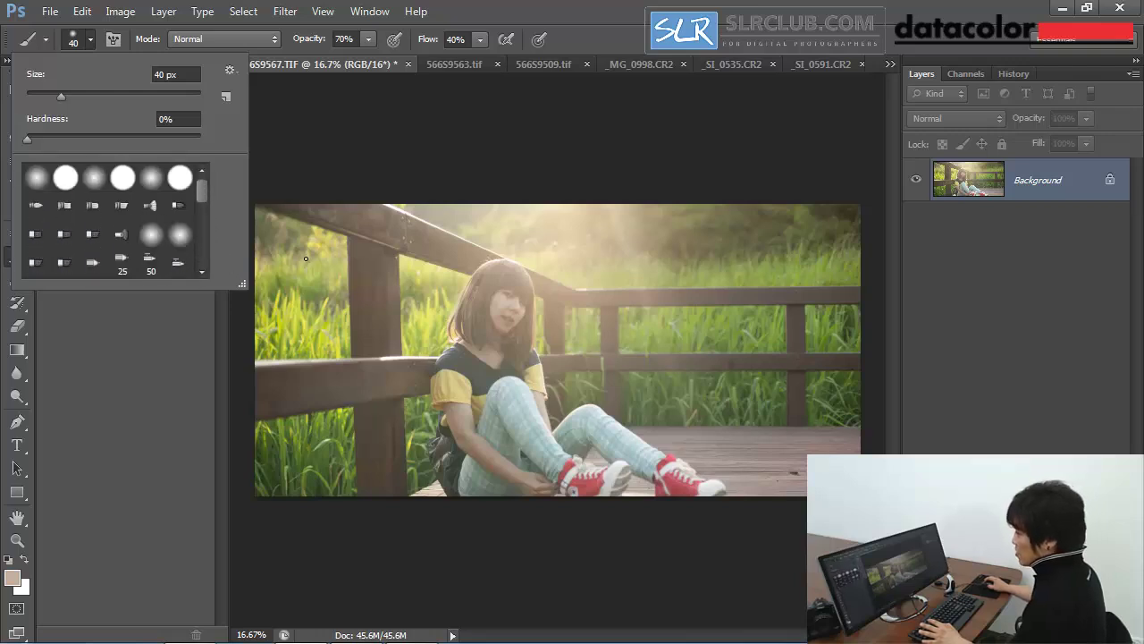
pyautogui.click(34, 179)
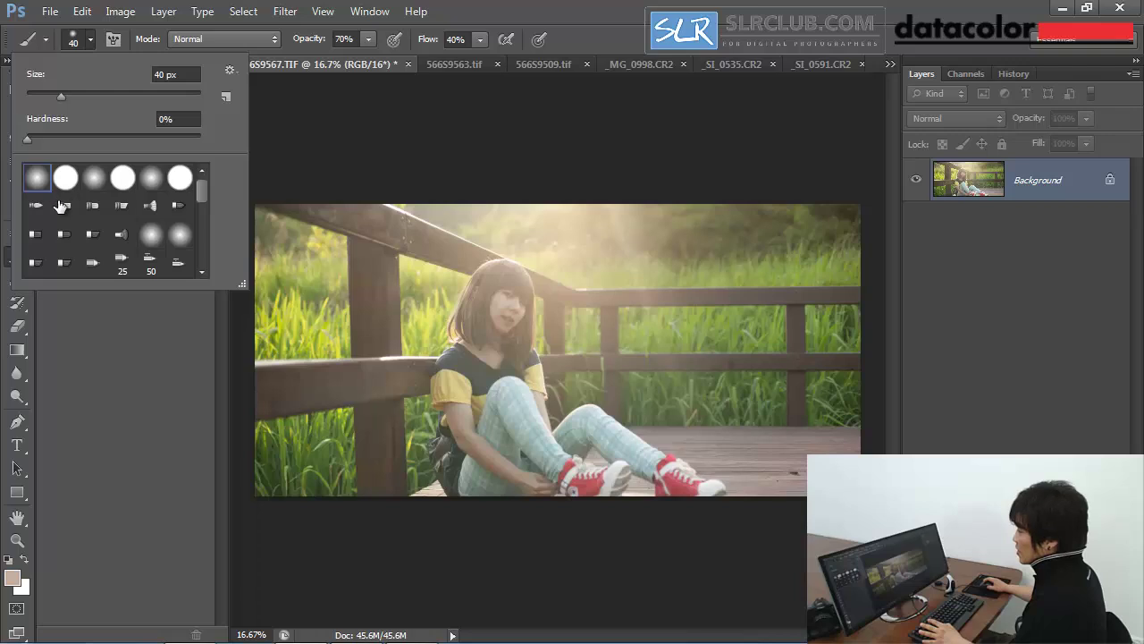
# Set the brush opacity to 50% and the flow to 50%
pyautogui.click(359, 37)
pyautogui.write('50')
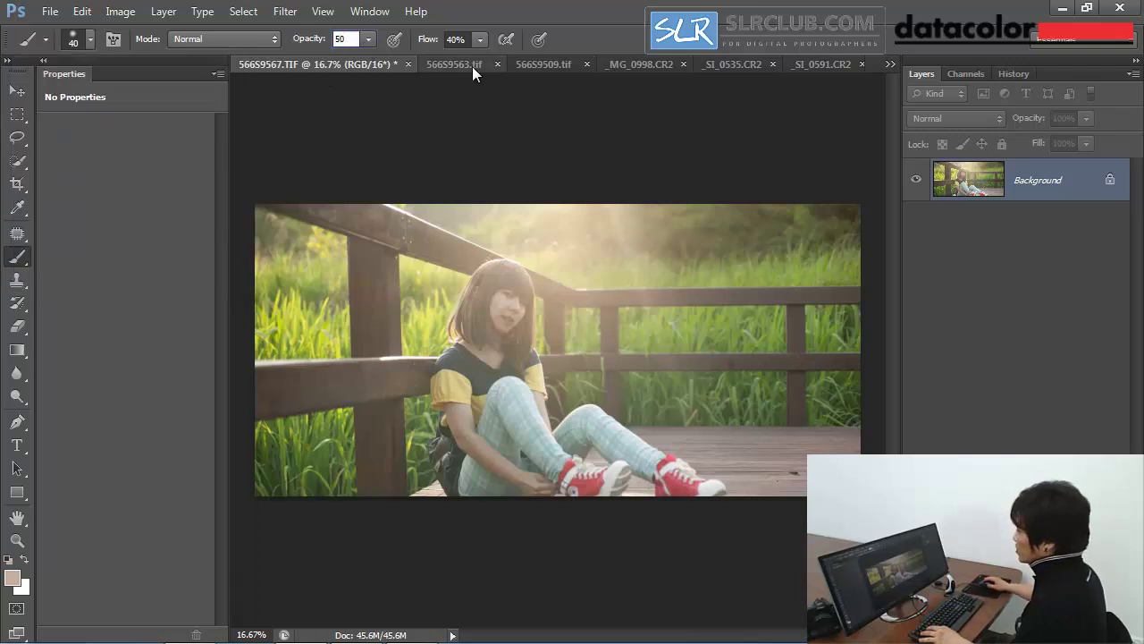
pyautogui.click(460, 39)
pyautogui.write('50')
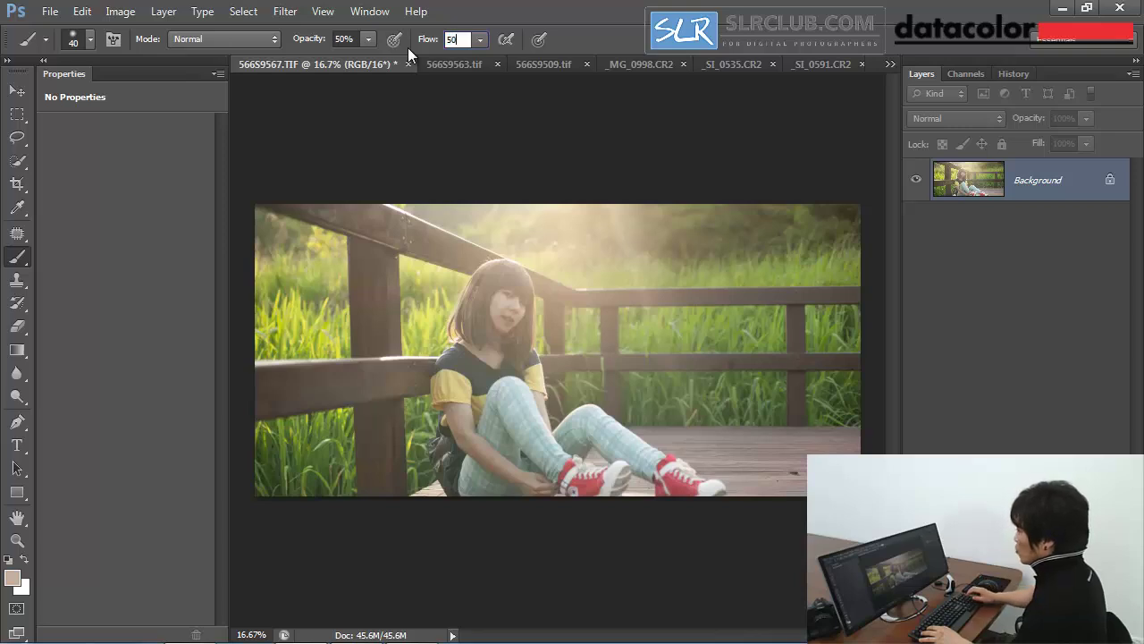
pyautogui.press('Return')
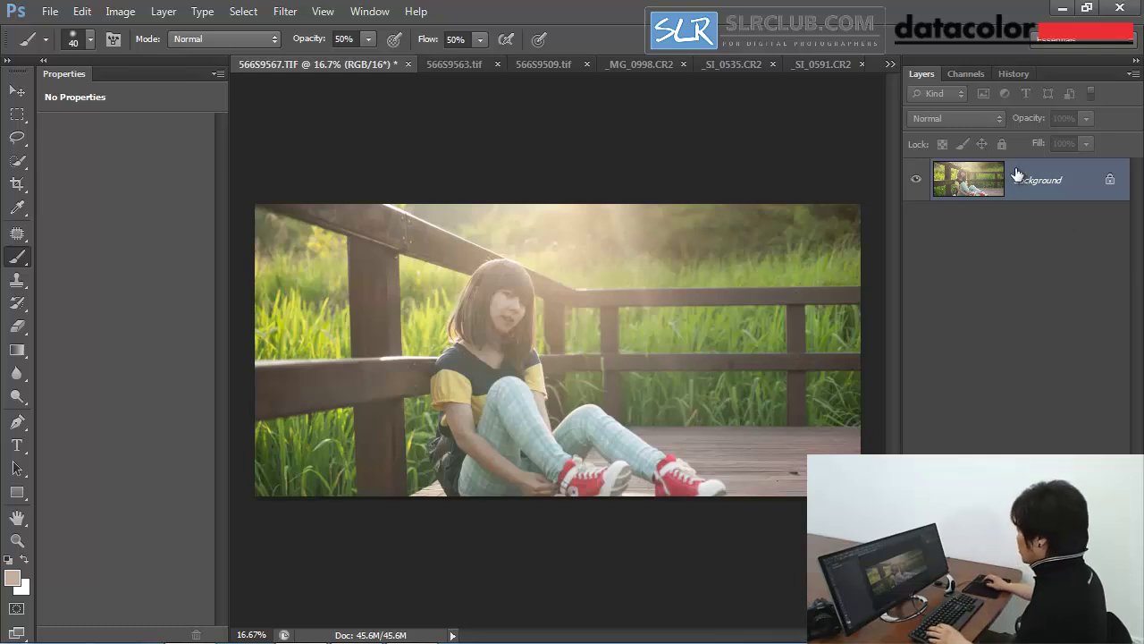
# Add a Curves adjustment layer and darken the image with a midtone point at input 149, output 94
pyautogui.click(970, 632)
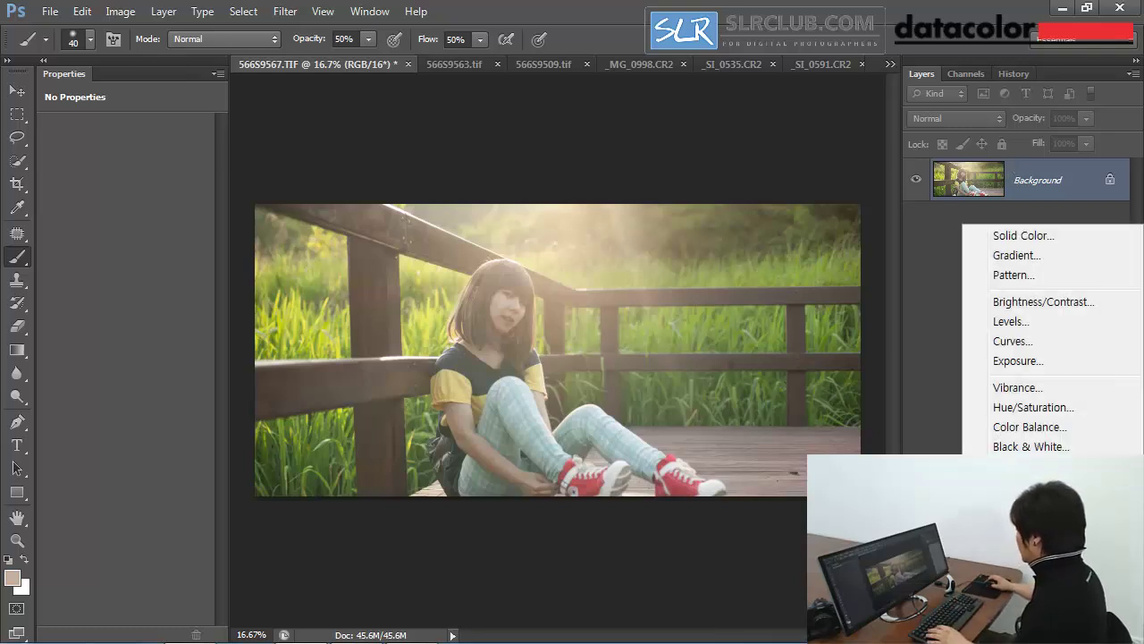
pyautogui.click(1028, 337)
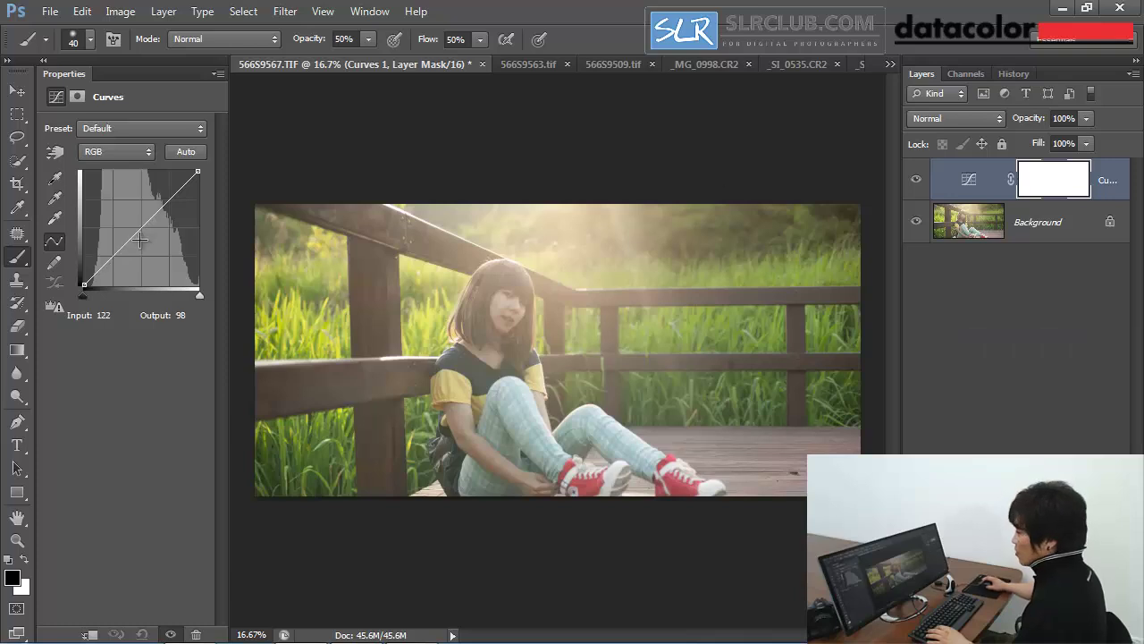
pyautogui.moveTo(140, 240); pyautogui.dragTo(150, 242)
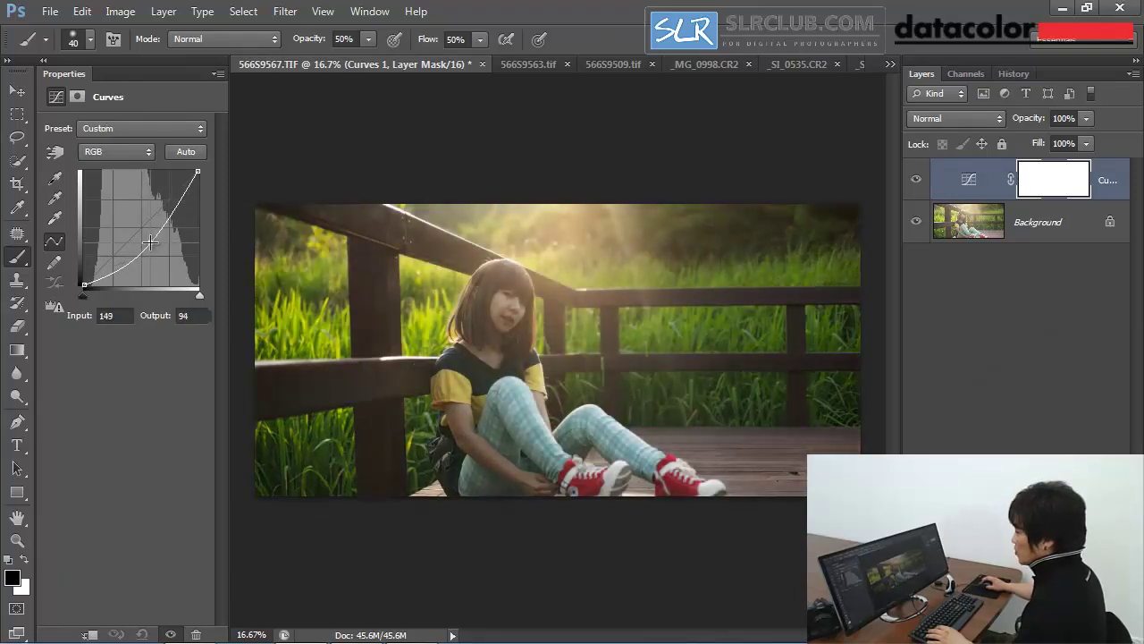
# Target the Curves layer mask, enlarge the brush to 800 px, and dab black over the girl's face and chest
pyautogui.click(1064, 186)
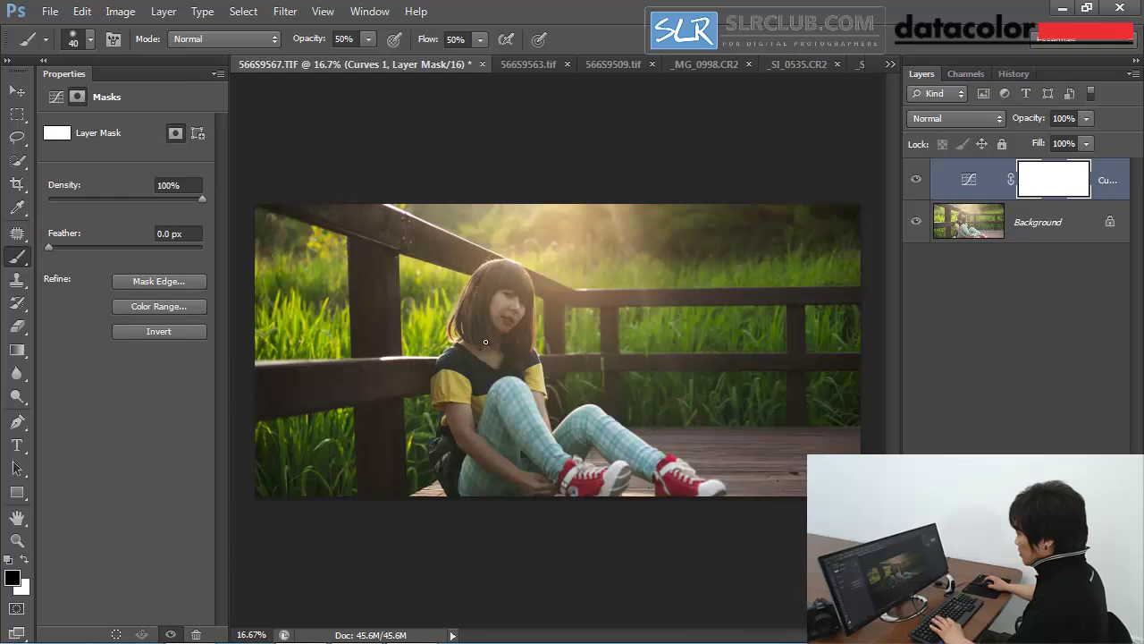
pyautogui.press('x')
pyautogui.press('x')
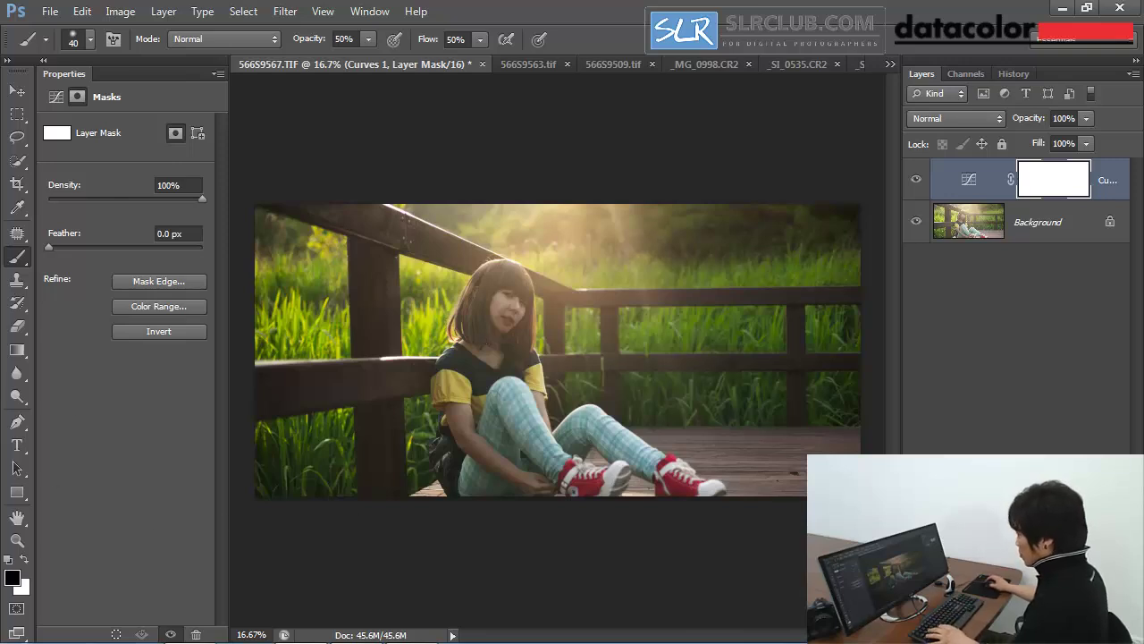
pyautogui.press(']')
pyautogui.press(']')
pyautogui.press(']')
pyautogui.press(']')
pyautogui.press(']')
pyautogui.press(']')
pyautogui.press(']')
pyautogui.press(']')
pyautogui.press(']')
pyautogui.press(']')
pyautogui.press(']')
pyautogui.press(']')
pyautogui.press(']')
pyautogui.press(']')
pyautogui.press(']')
pyautogui.press(']')
pyautogui.press(']')
pyautogui.click(501, 349)
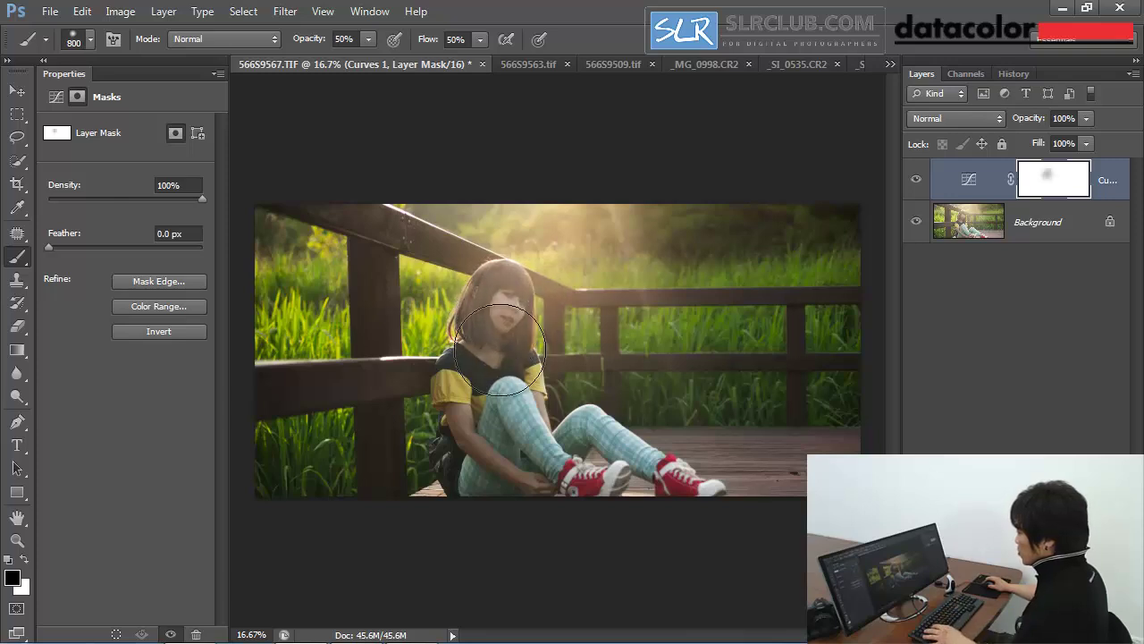
pyautogui.click(501, 348)
# Set the brush opacity and flow to 100%
pyautogui.click(351, 40)
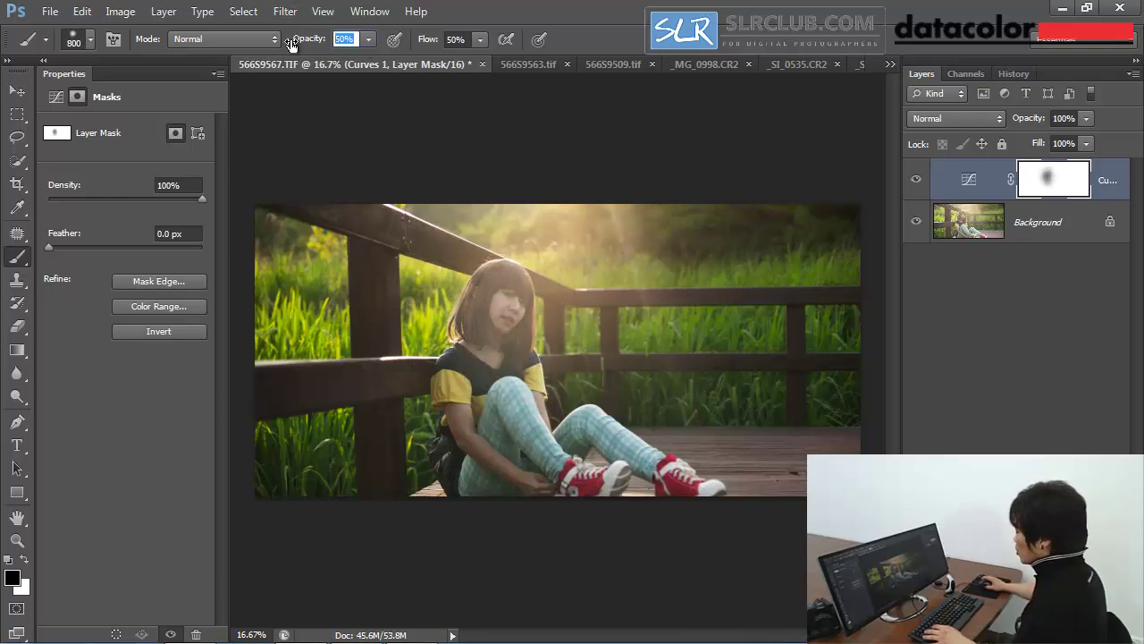
pyautogui.write('100')
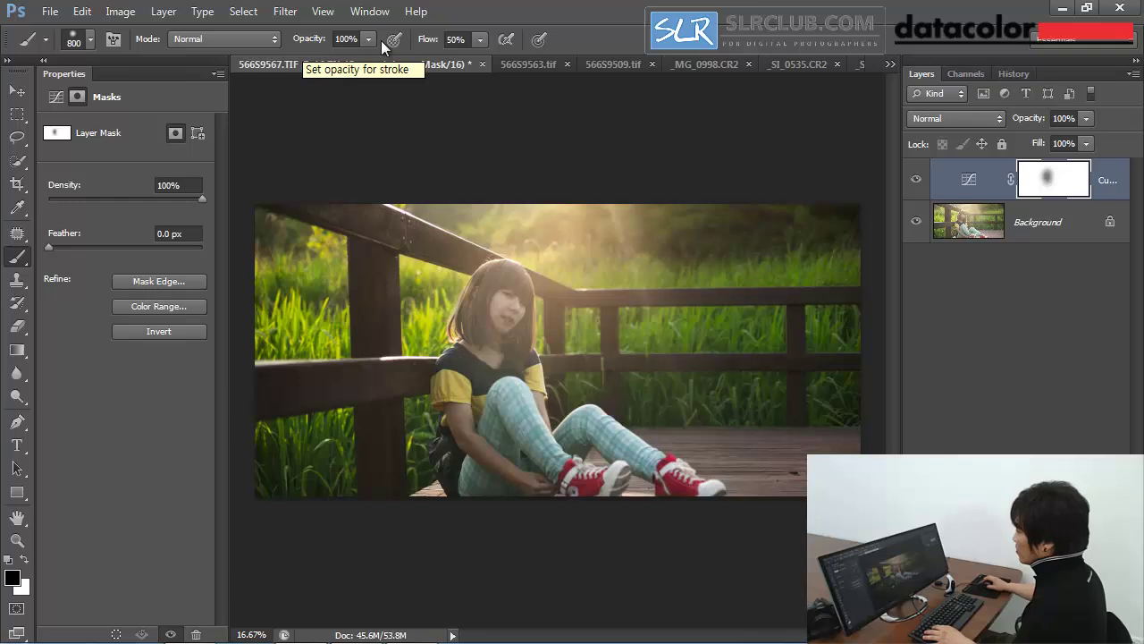
pyautogui.press('Tab')
pyautogui.write('100')
pyautogui.press('Return')
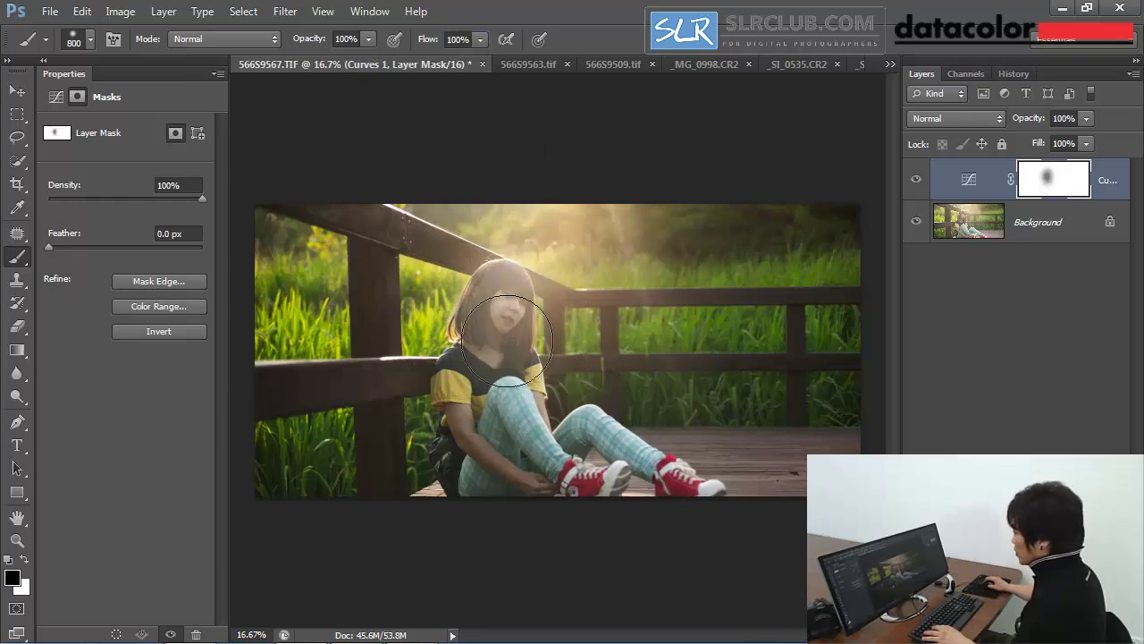
# Try a full-strength black mask stroke over the girl's face and chest, and step back through the last mask strokes
pyautogui.moveTo(510, 297); pyautogui.dragTo(514, 366)
pyautogui.hotkey('ctrl', 'alt', 'z')
pyautogui.hotkey('ctrl', 'alt', 'z')
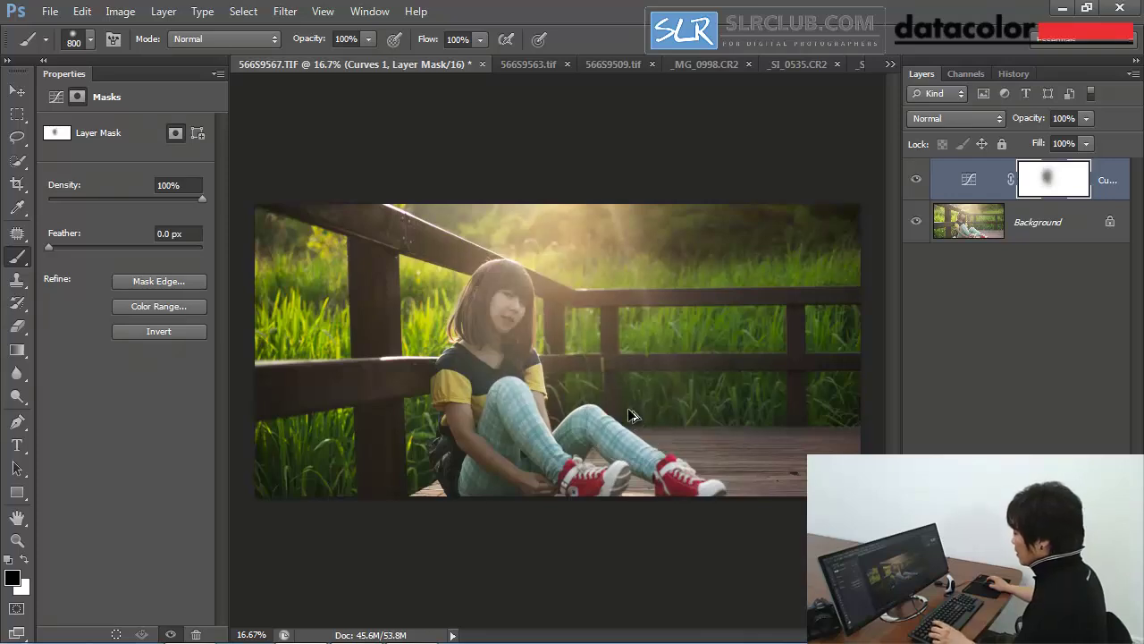
# Set the brush flow to 50% and opacity to 10%, and paint lightly on the mask beside the girl and over her knees
pyautogui.click(464, 39)
pyautogui.write('50')
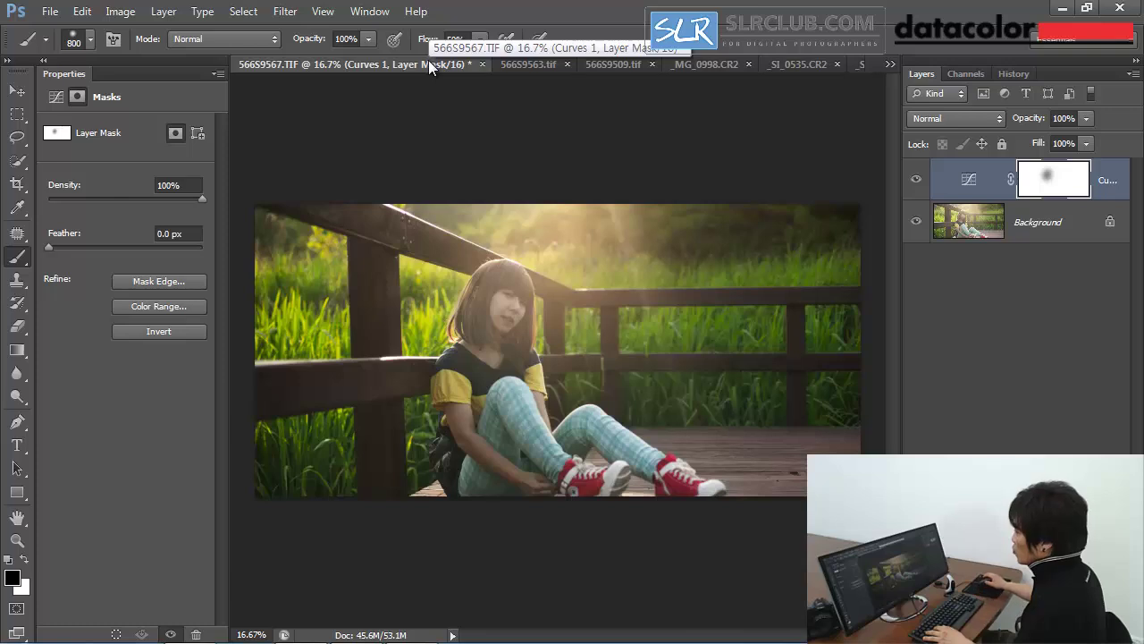
pyautogui.click(309, 40)
pyautogui.write('10')
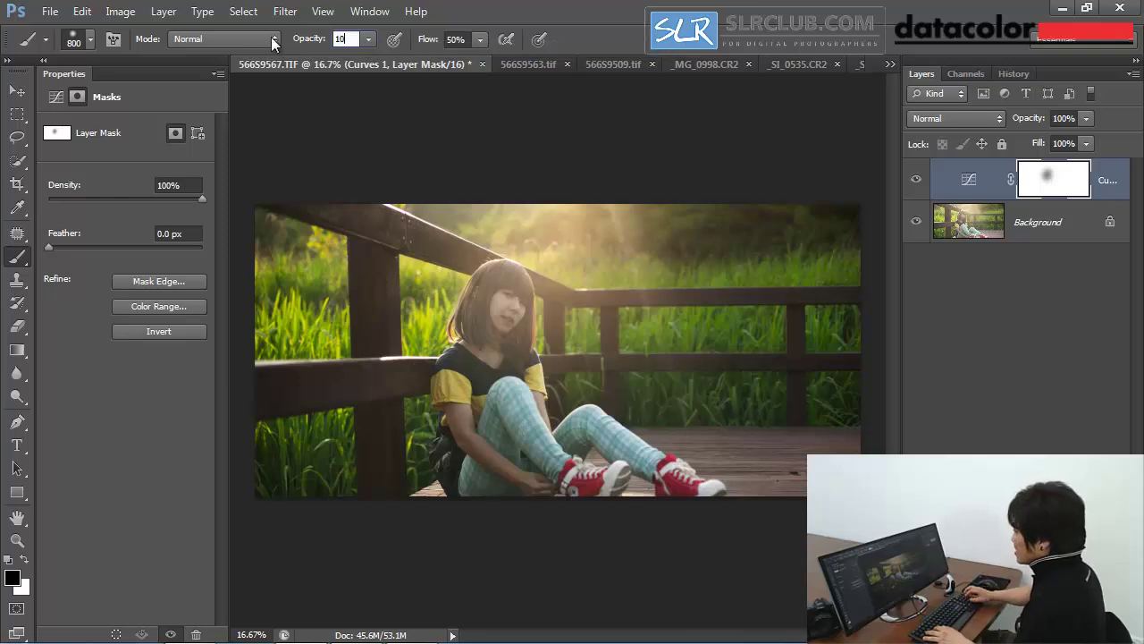
pyautogui.press('Return')
pyautogui.moveTo(568, 342)
pyautogui.mouseDown()
pyautogui.moveTo(500, 308)
pyautogui.moveTo(496, 394)
pyautogui.moveTo(554, 415)
pyautogui.mouseUp()
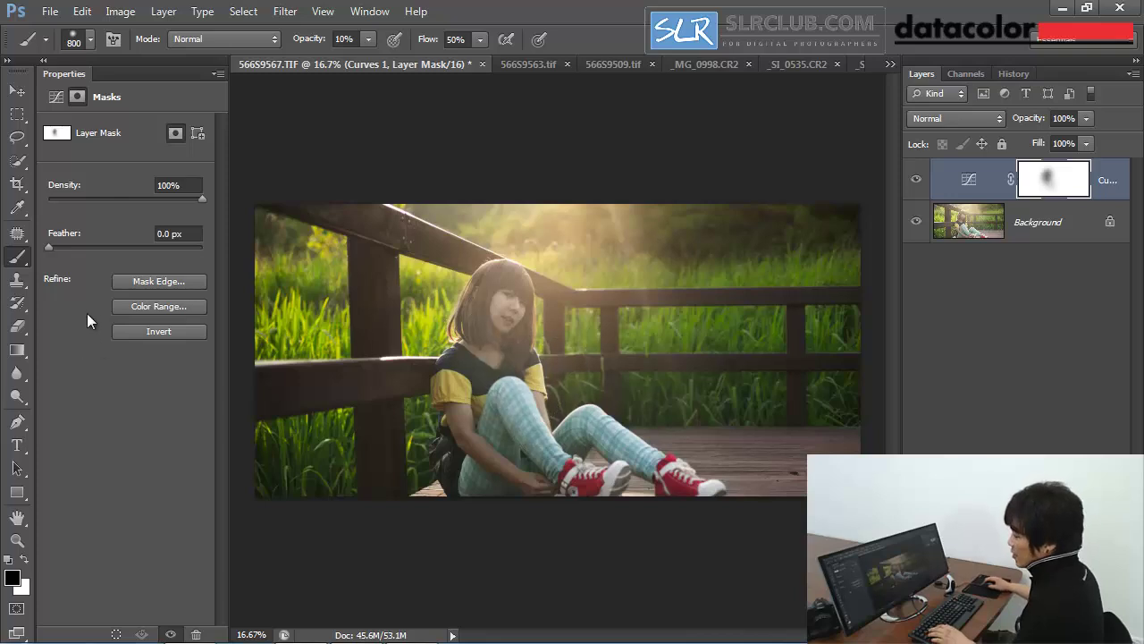
# Hide the Curves adjustment layer, select the Background layer, and pick the Gradient tool
pyautogui.click(916, 179)
pyautogui.click(979, 222)
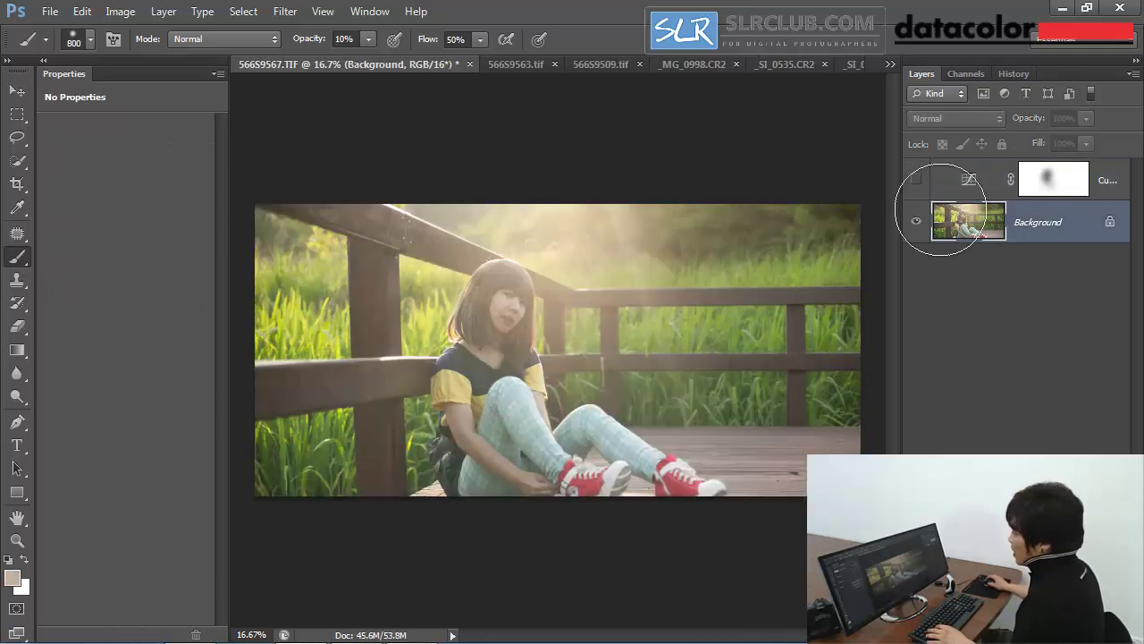
pyautogui.click(18, 351)
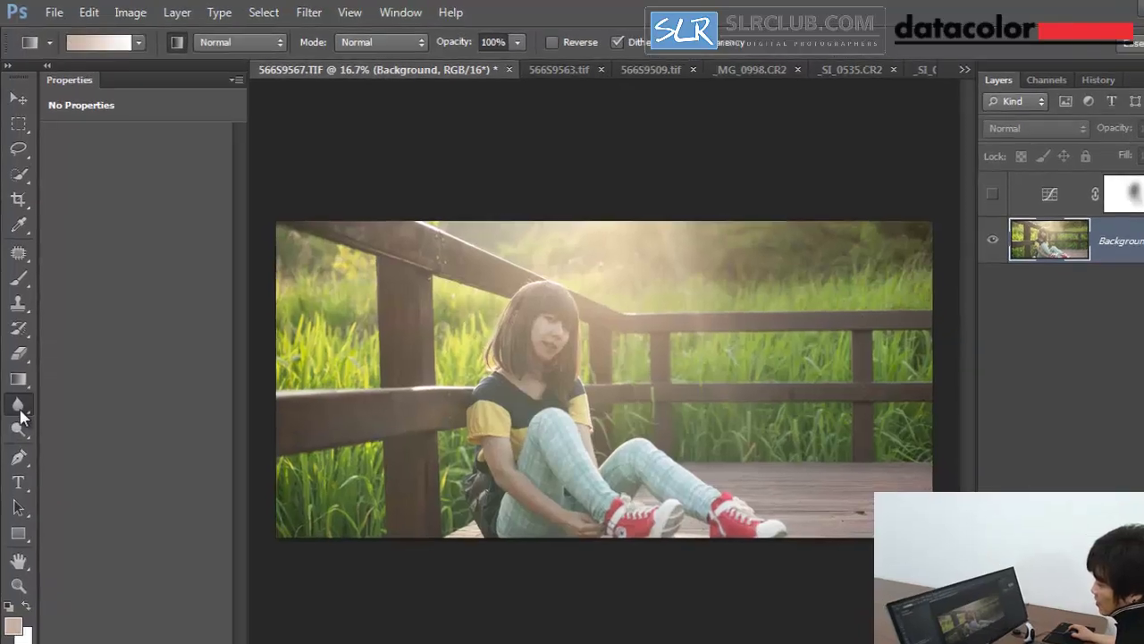
# Present the Blur tool group at the girl's face by switching from Blur to Sharpen and back to Blur
pyautogui.click(17, 372)
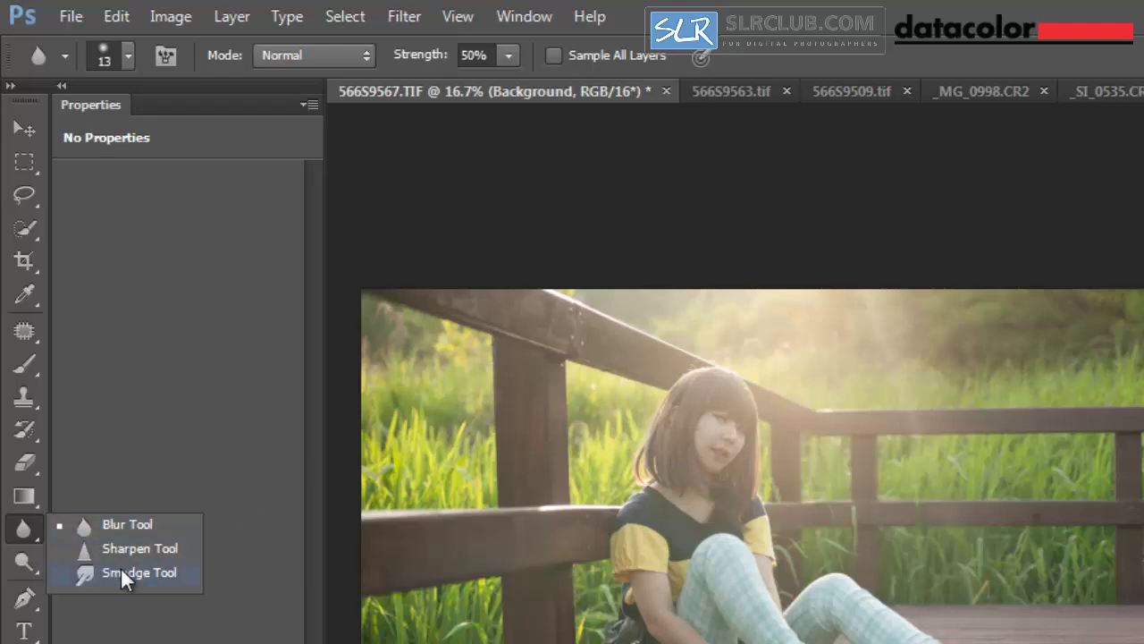
pyautogui.click(727, 414)
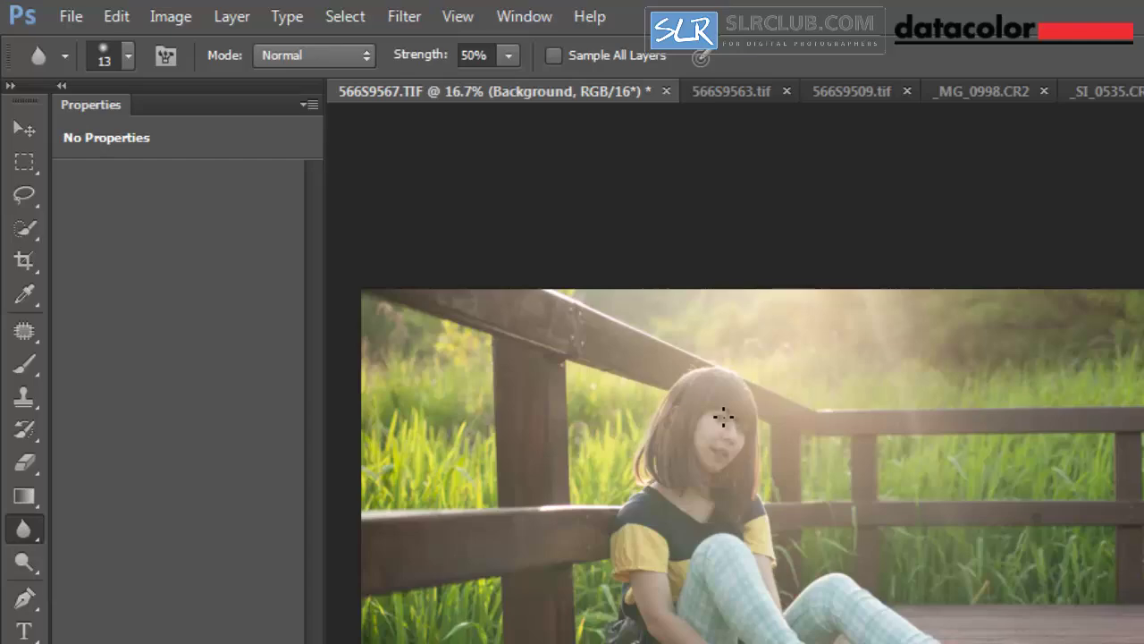
pyautogui.keyDown('ctrl'); pyautogui.click(743, 434); pyautogui.keyUp('ctrl')
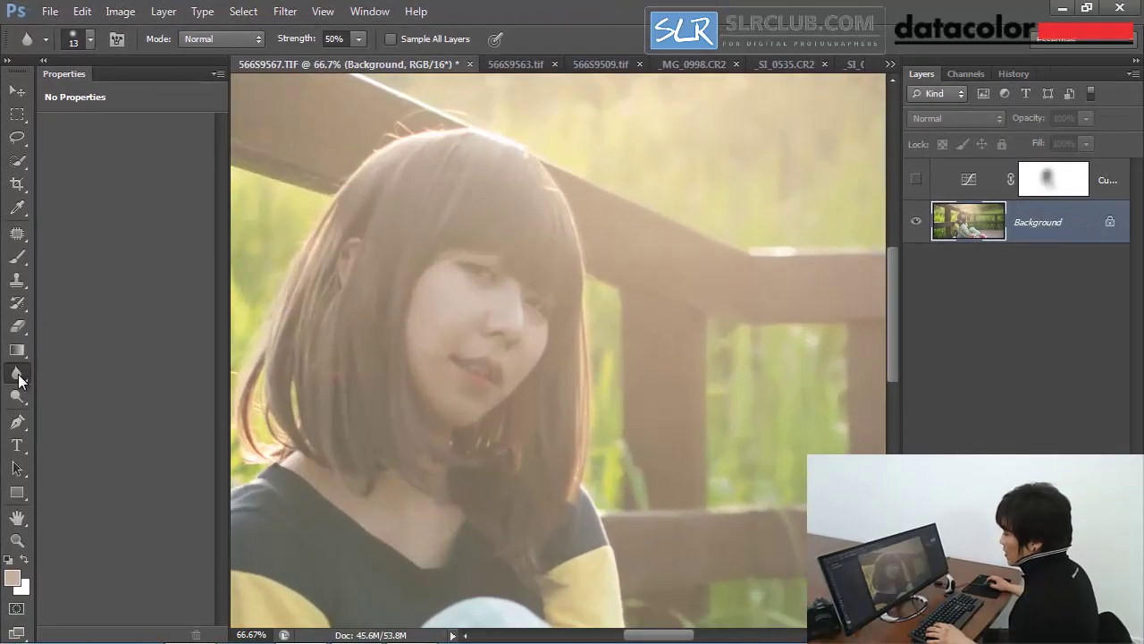
pyautogui.click(17, 398)
pyautogui.click(99, 386)
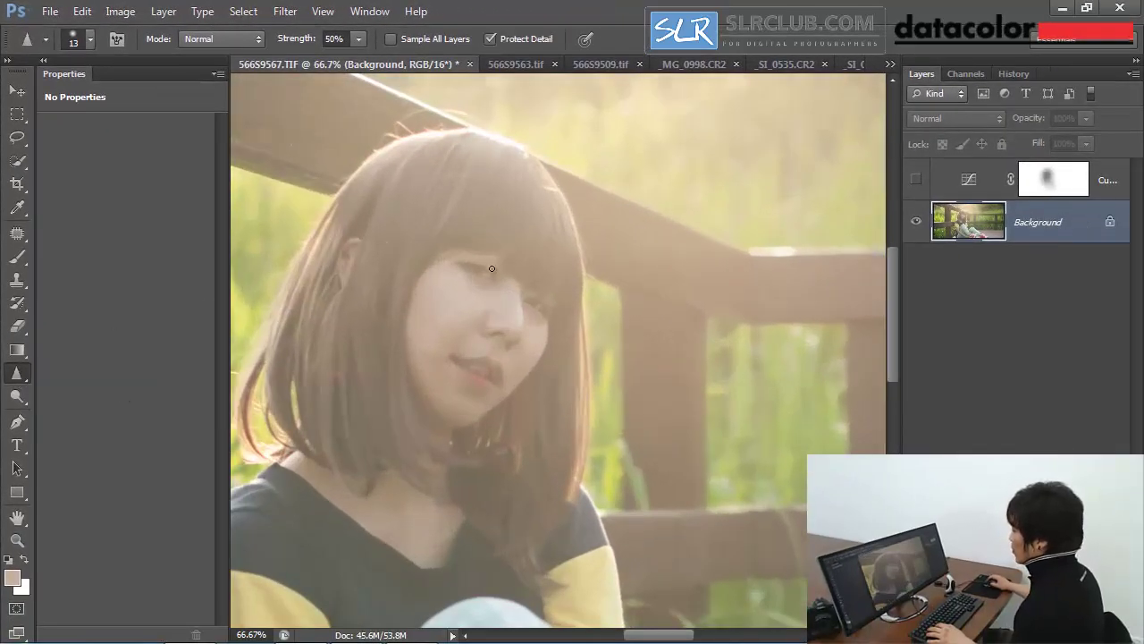
pyautogui.scroll(-3, 482, 331)
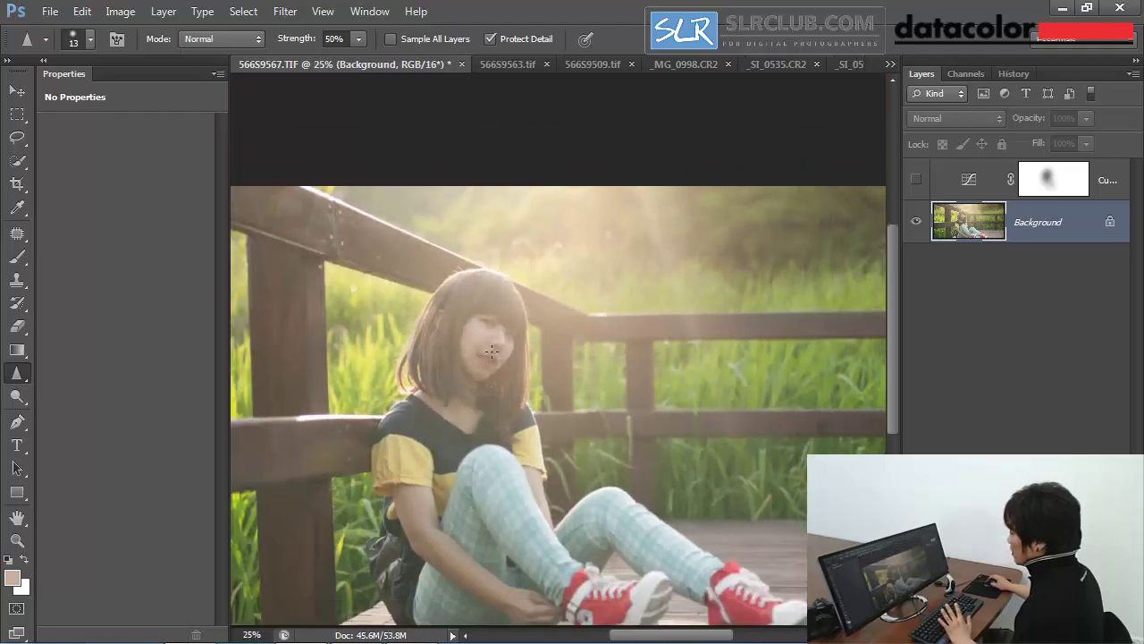
pyautogui.moveTo(514, 381); pyautogui.dragTo(536, 299)
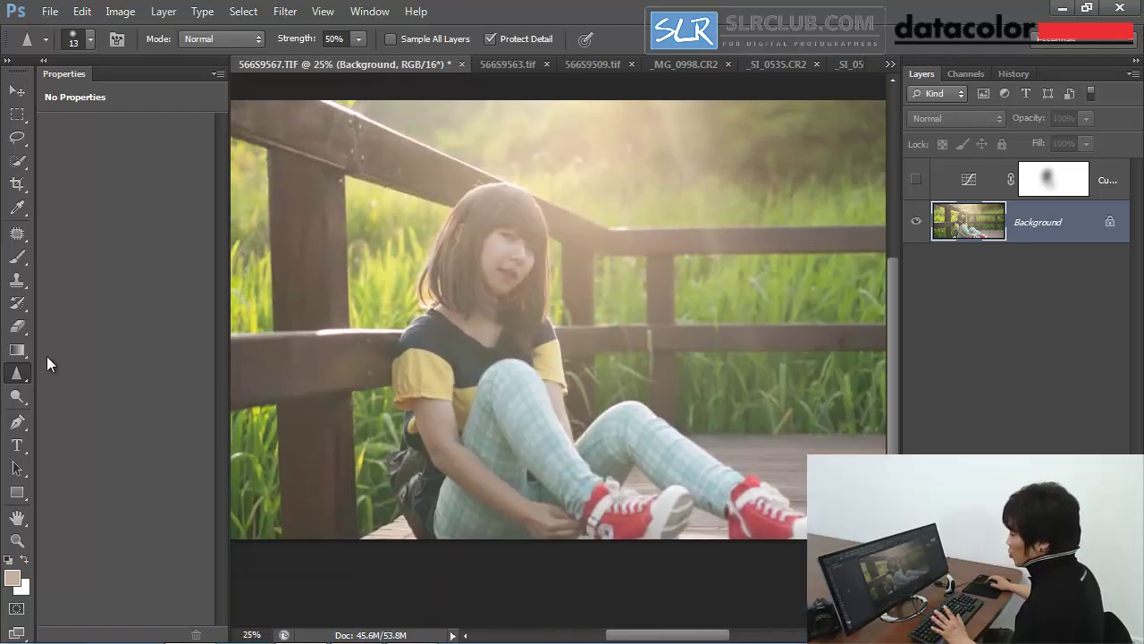
pyautogui.rightClick(18, 379)
pyautogui.click(64, 373)
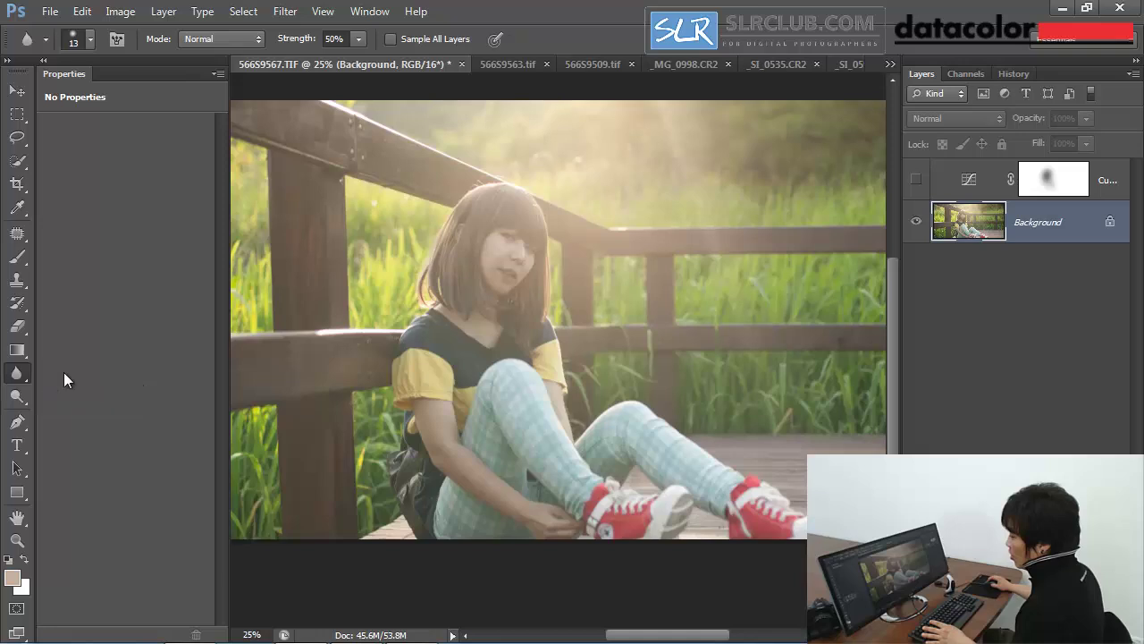
# Demonstrate the Rotate View tool by turning the canvas view to about -81° and returning it to 0°
pyautogui.click(19, 518)
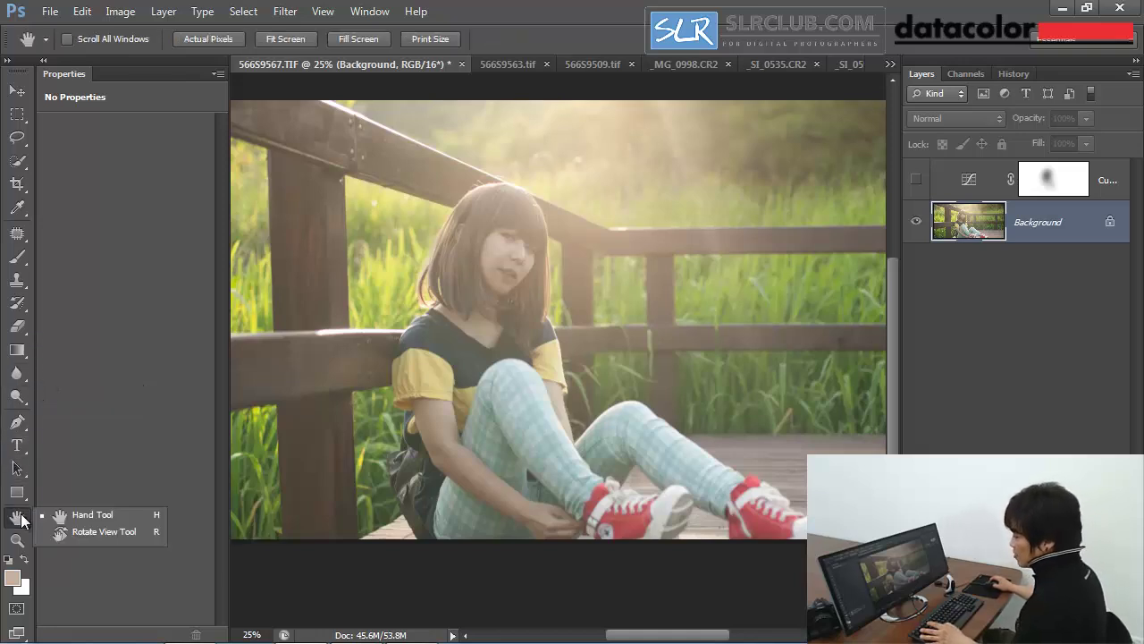
pyautogui.click(127, 536)
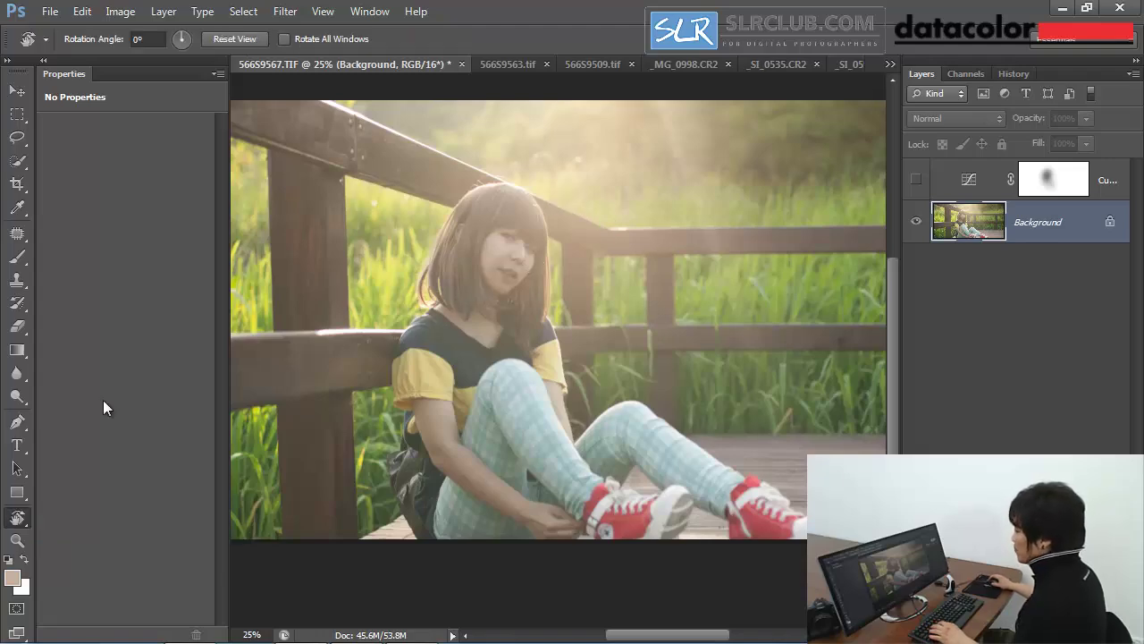
pyautogui.moveTo(577, 204); pyautogui.dragTo(478, 319)
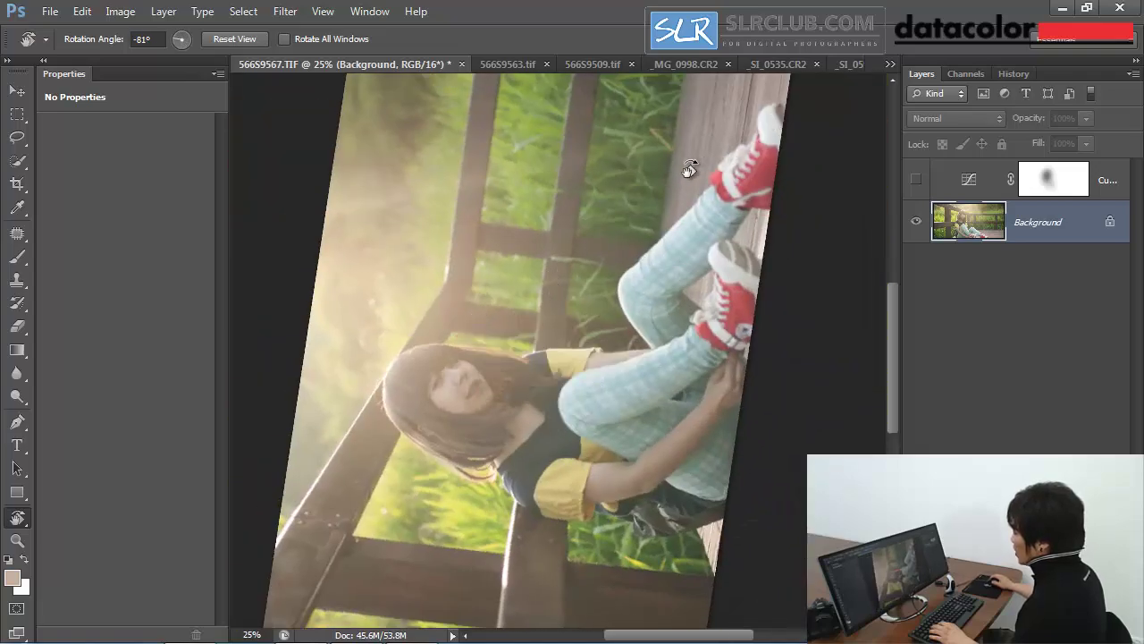
pyautogui.moveTo(689, 170); pyautogui.dragTo(658, 408)
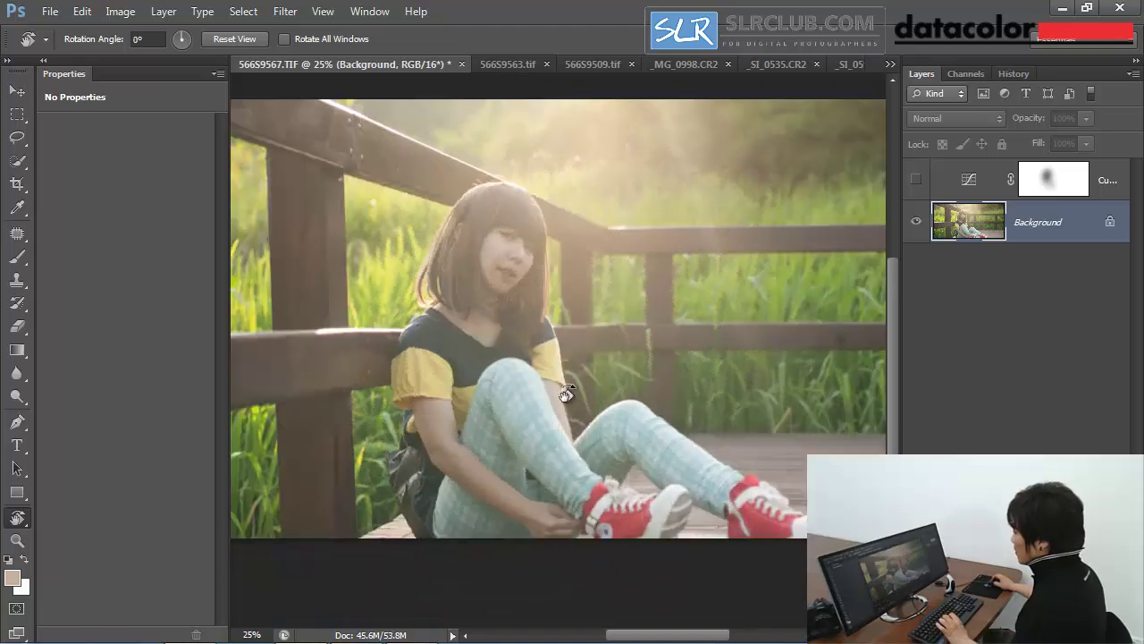
pyautogui.moveTo(661, 163); pyautogui.dragTo(610, 276)
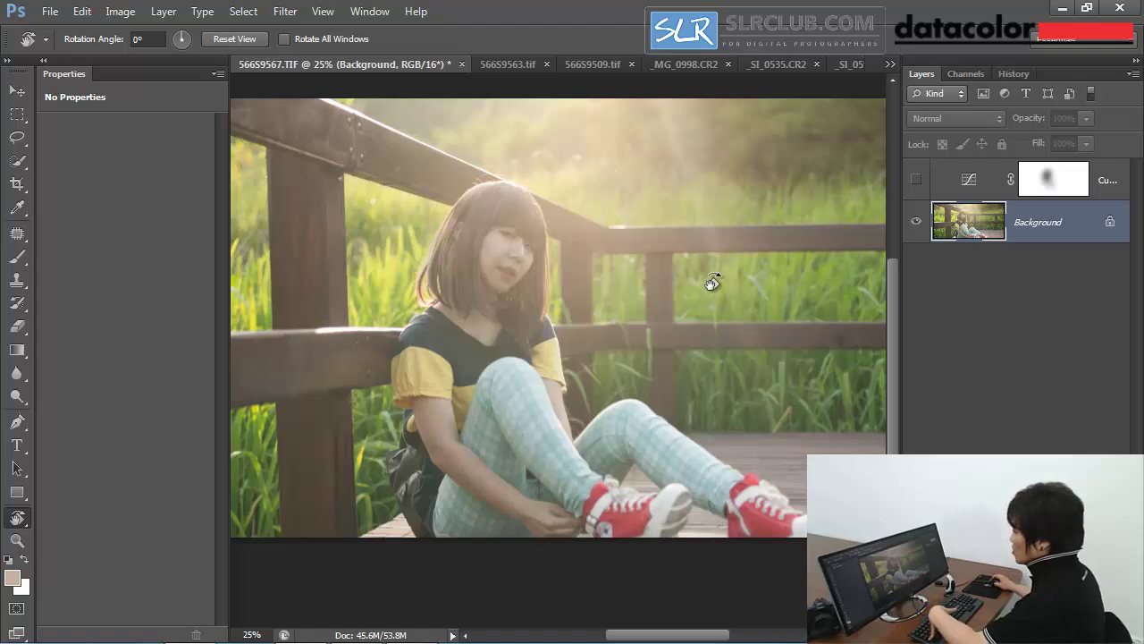
pyautogui.moveTo(713, 282); pyautogui.dragTo(632, 324)
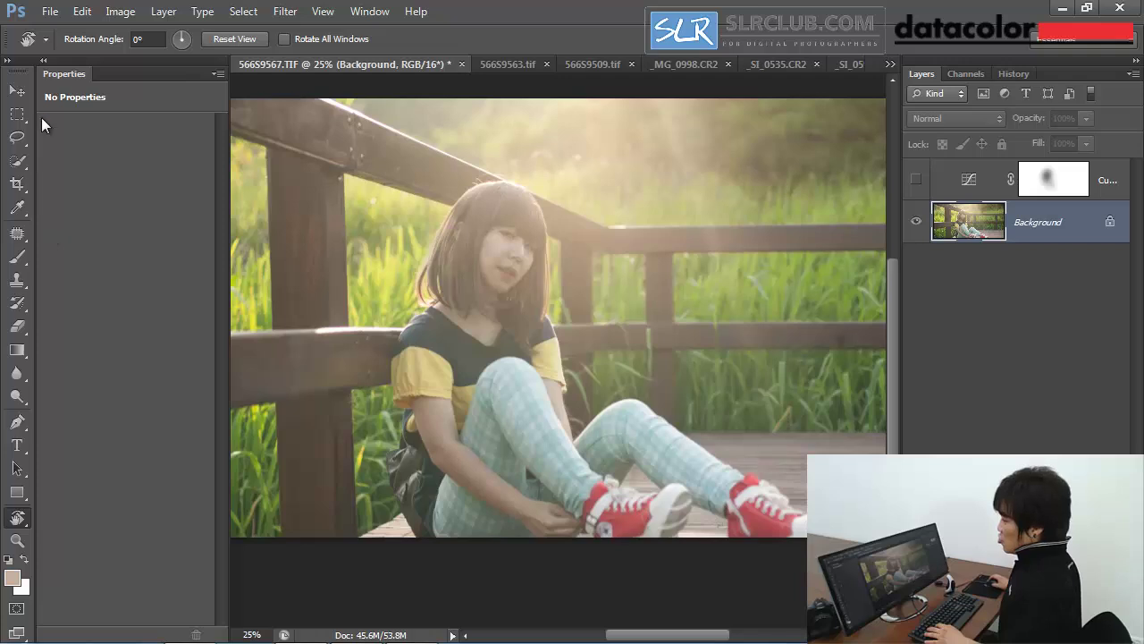
# Select the Brush tool, reset the default colors, and target the Curves layer mask
pyautogui.click(18, 257)
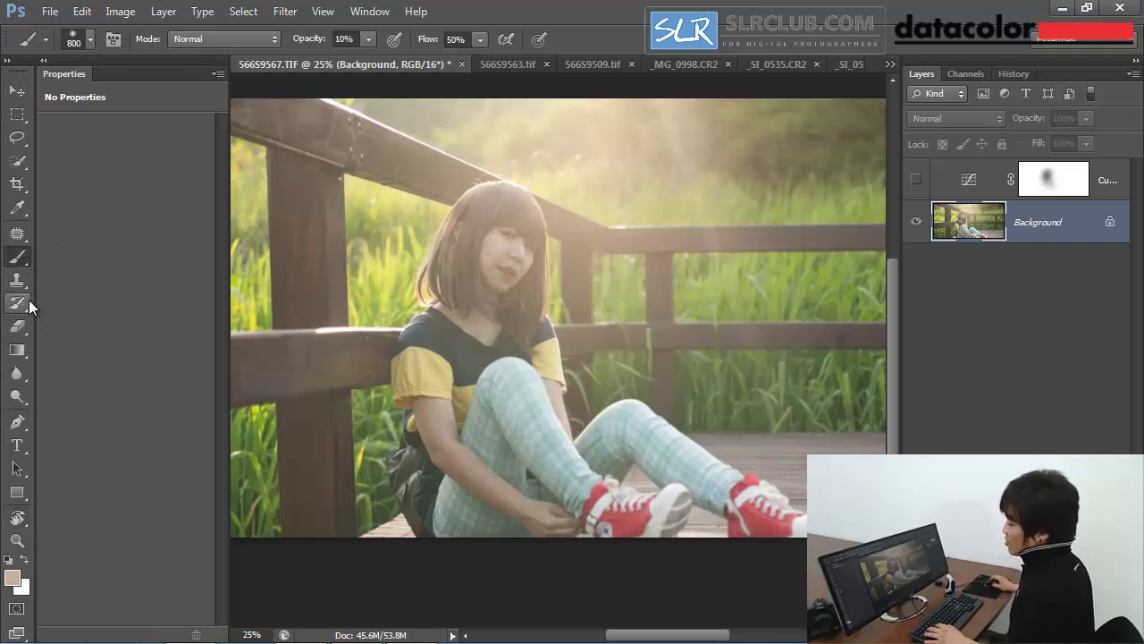
pyautogui.press('d')
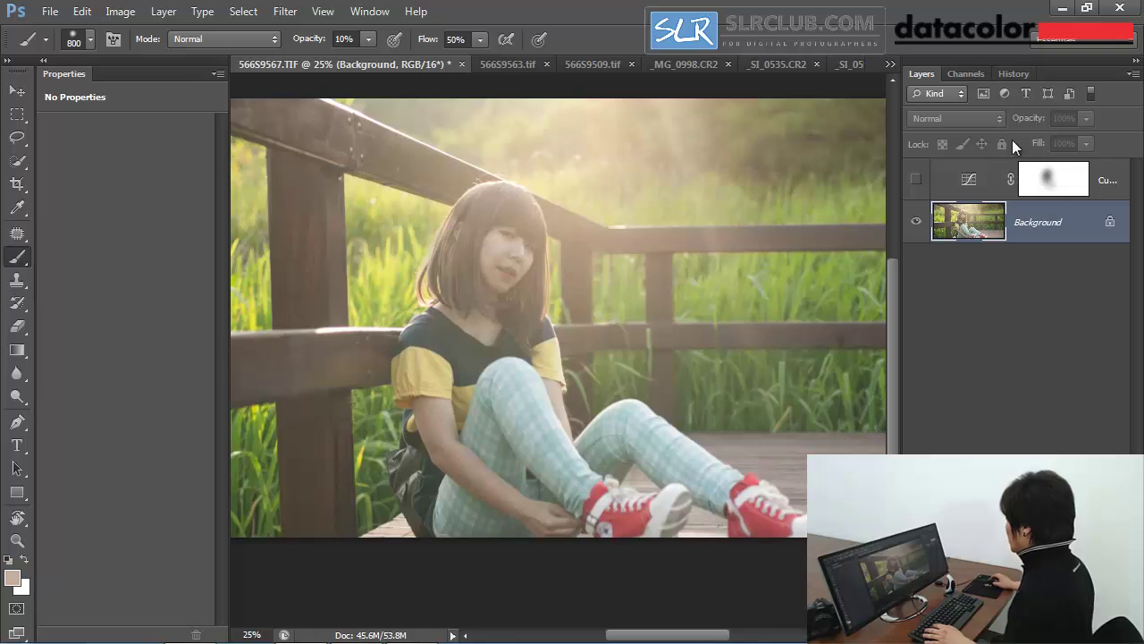
pyautogui.click(1068, 186)
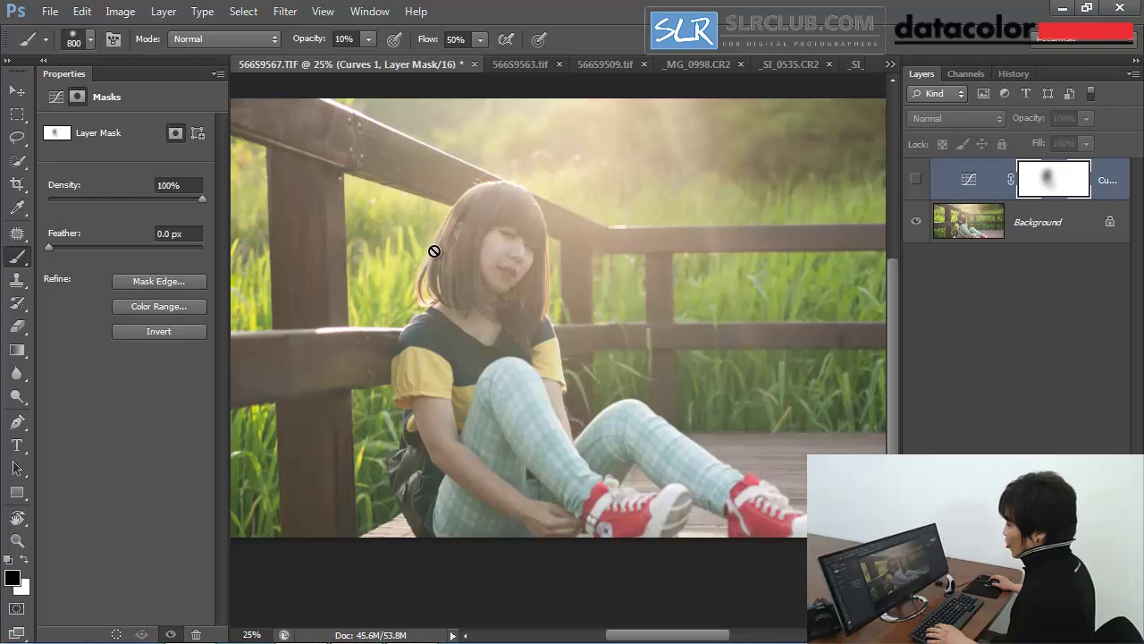
# Lasso a small patch of skin on the girl's cheek and look up the Define Pattern command
pyautogui.click(17, 114)
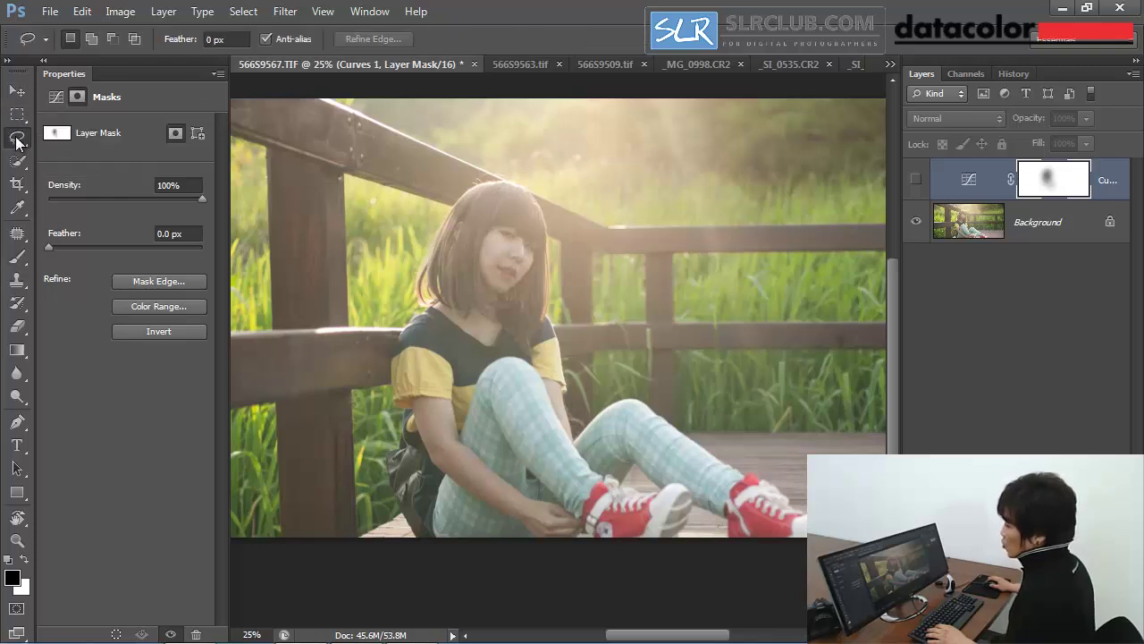
pyautogui.click(17, 137)
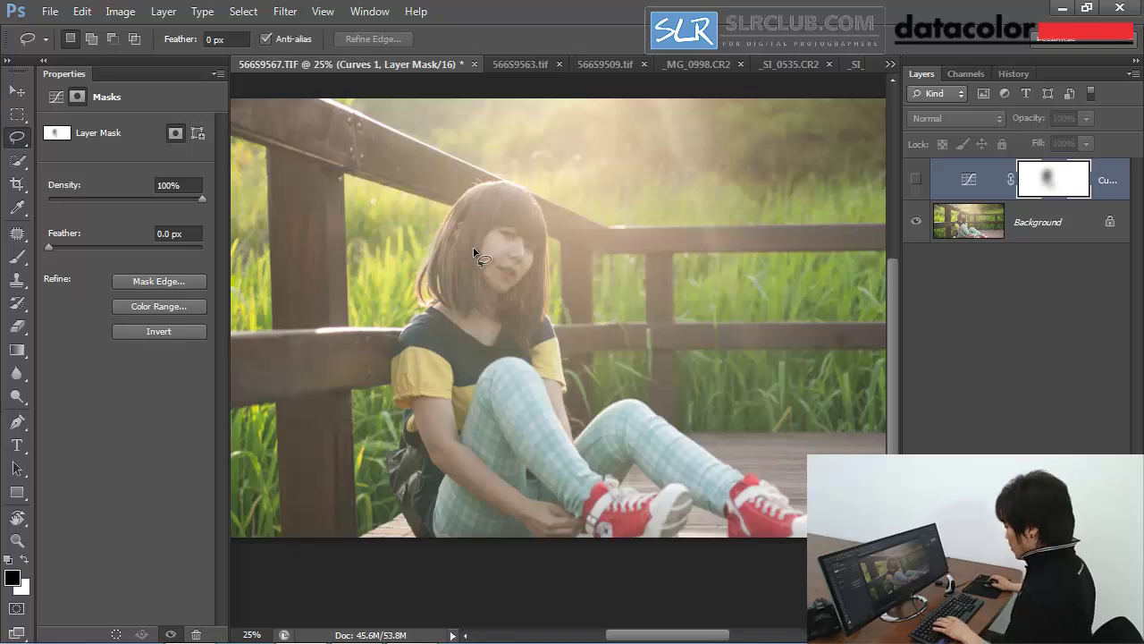
pyautogui.moveTo(487, 261)
pyautogui.mouseDown()
pyautogui.moveTo(504, 250)
pyautogui.moveTo(491, 253)
pyautogui.mouseUp()
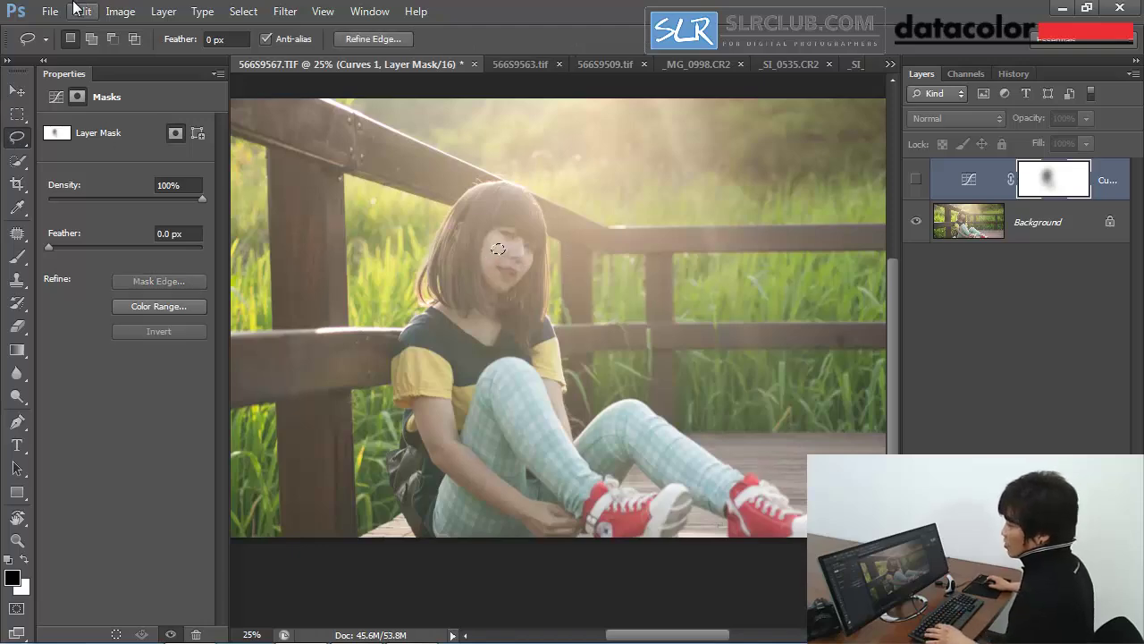
pyautogui.click(120, 11)
pyautogui.moveTo(82, 10)
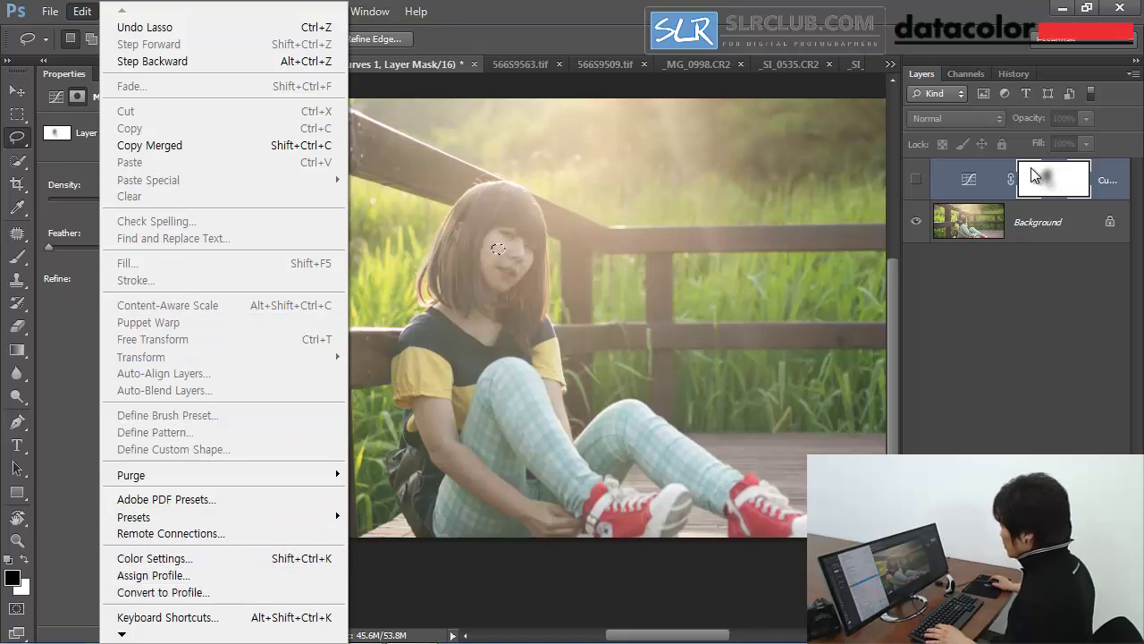
# Target the Background layer and check whether Define Pattern is available for the lasso selection
pyautogui.click(976, 221)
pyautogui.click(976, 222)
pyautogui.click(82, 11)
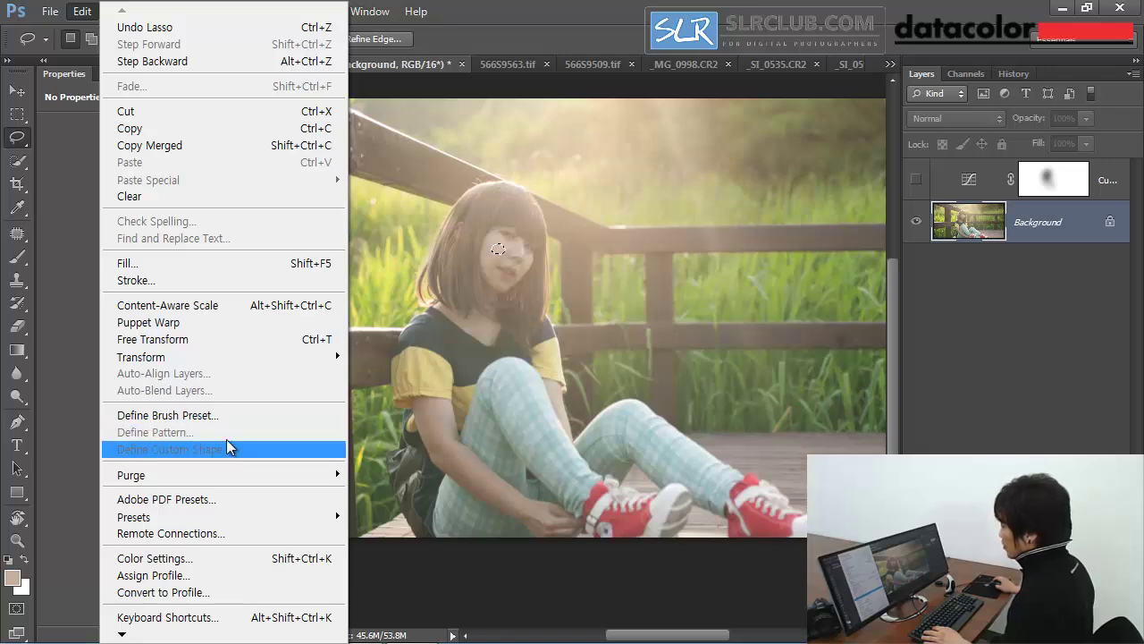
# Select a small square of skin on the girl's cheek with the Rectangular Marquee and define it as a pattern
pyautogui.click(17, 114)
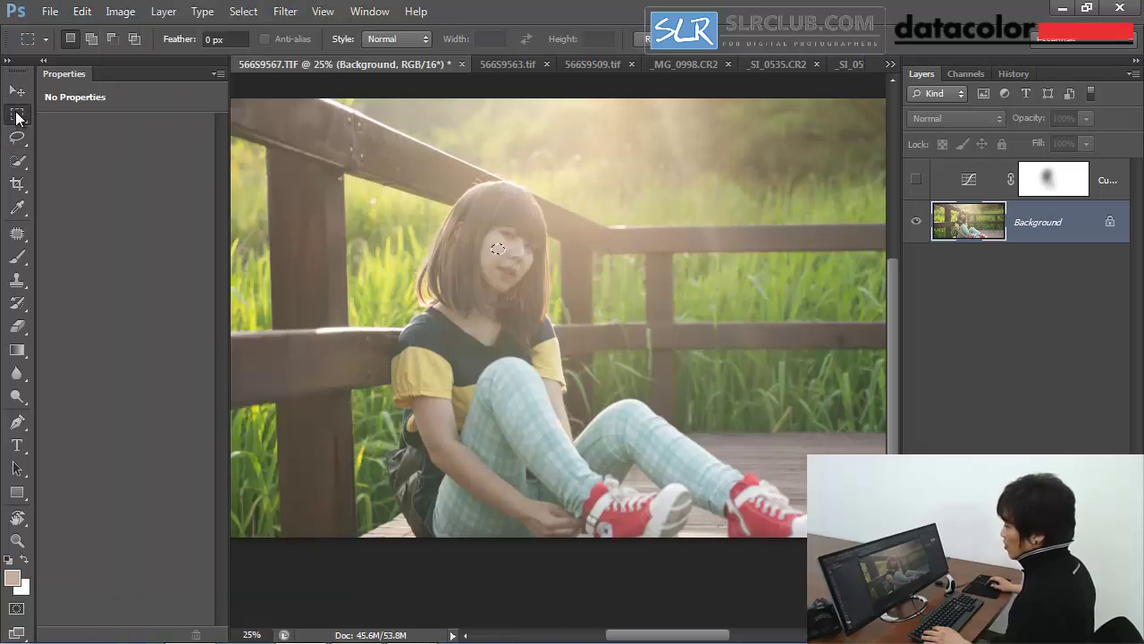
pyautogui.scroll(3, 505, 286)
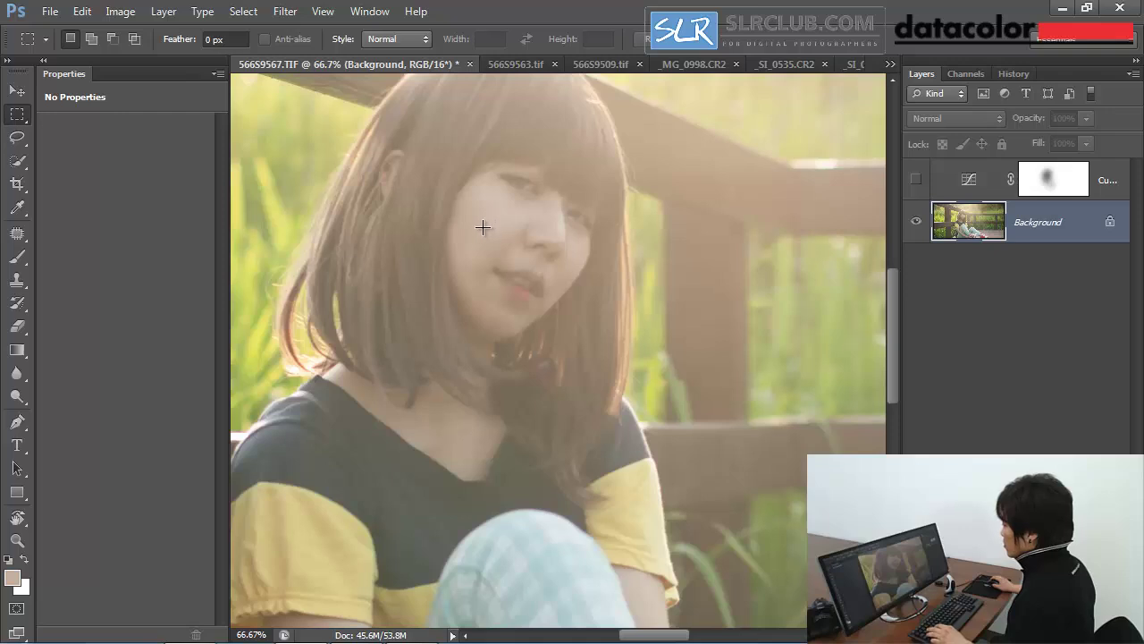
pyautogui.moveTo(482, 218); pyautogui.dragTo(497, 231)
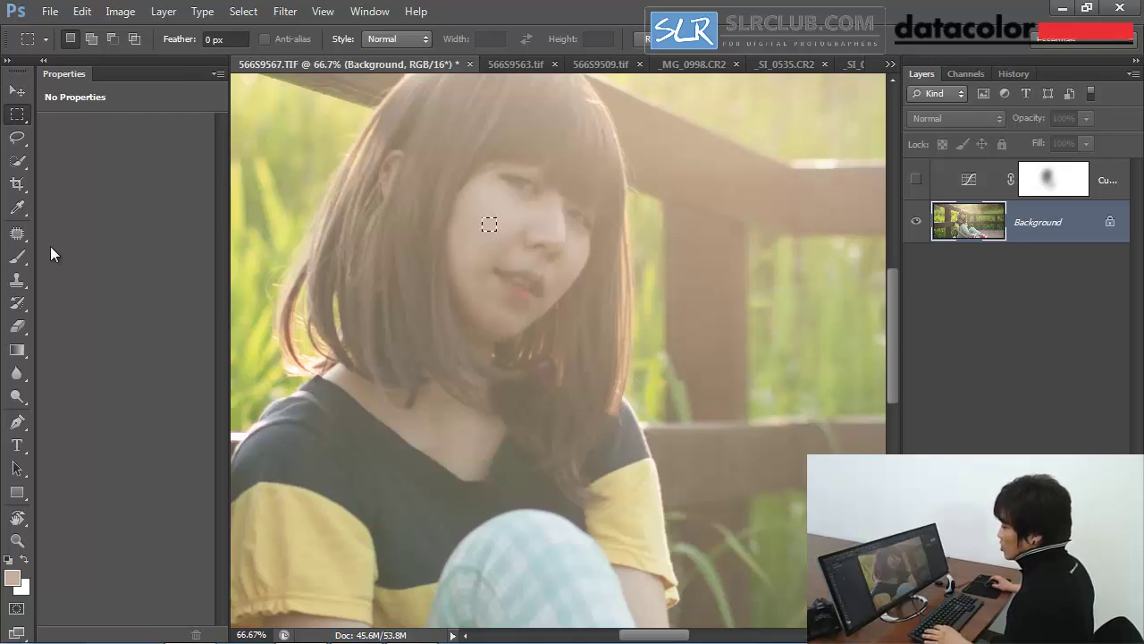
pyautogui.click(95, 11)
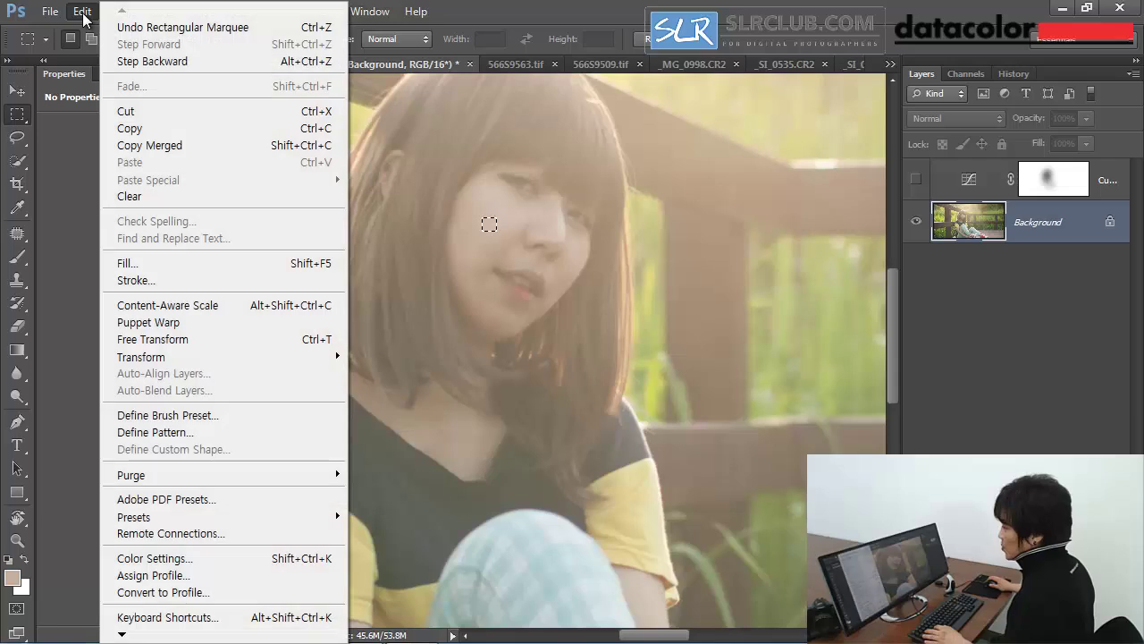
pyautogui.click(242, 433)
pyautogui.press('Return')
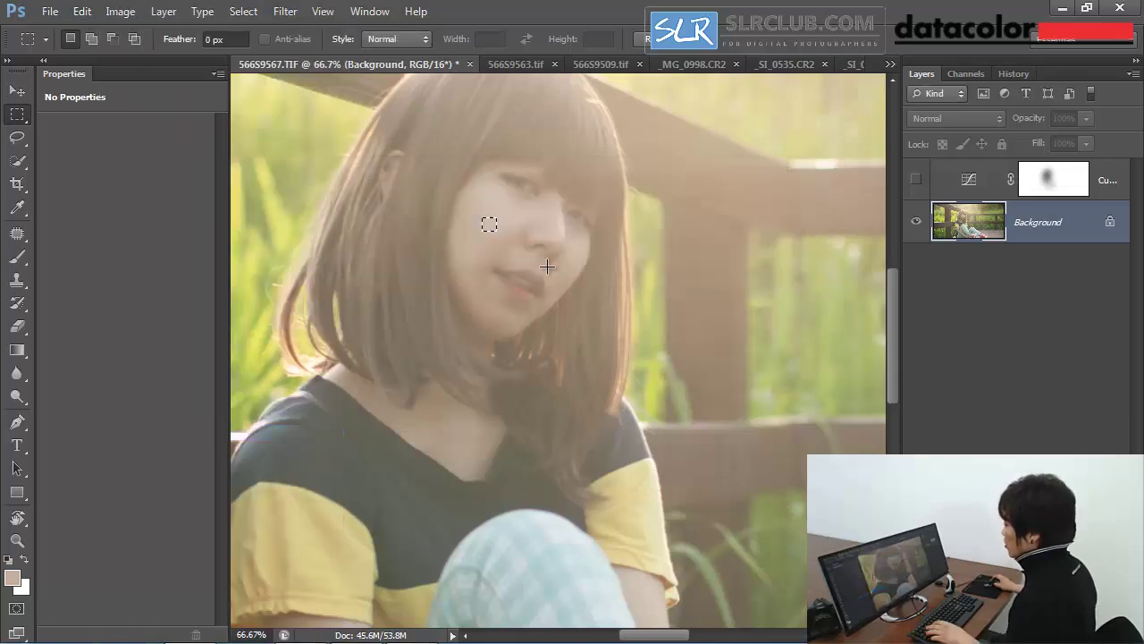
# Select a square of cheek skin at 400% zoom as a new pattern sample and go to Define Pattern
pyautogui.moveTo(492, 241); pyautogui.dragTo(526, 193)
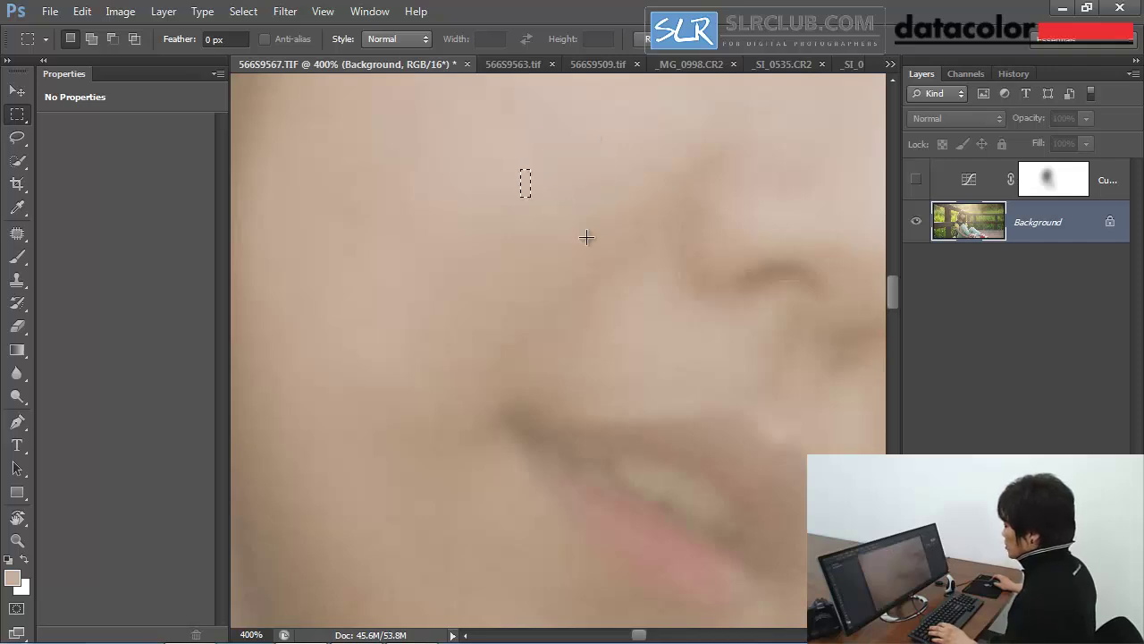
pyautogui.moveTo(17, 232); pyautogui.dragTo(40, 264)
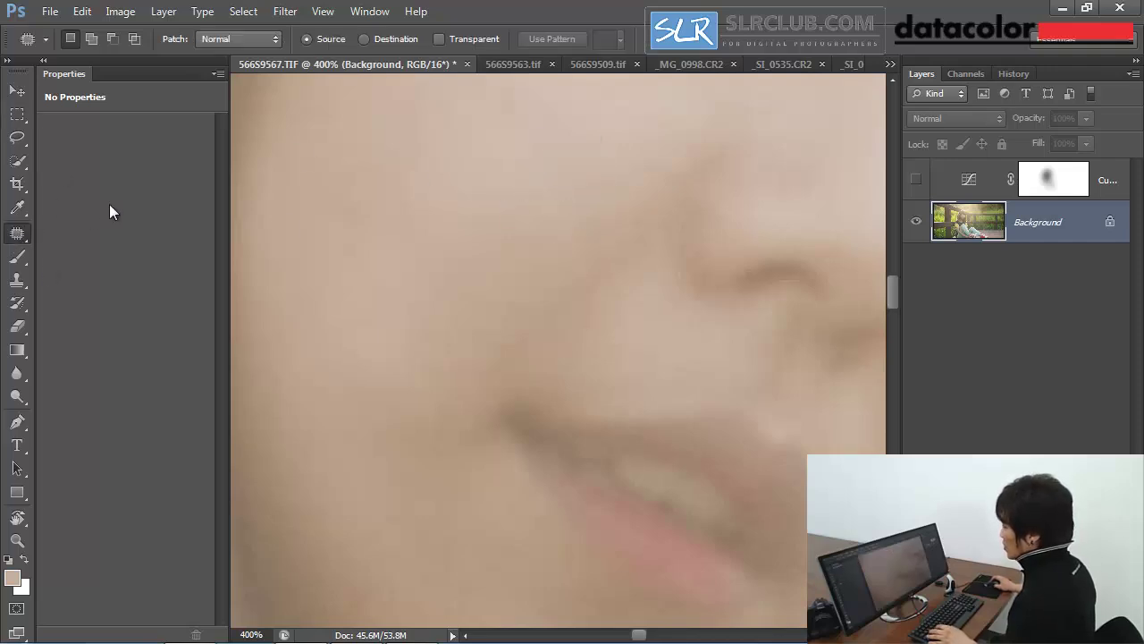
pyautogui.click(17, 115)
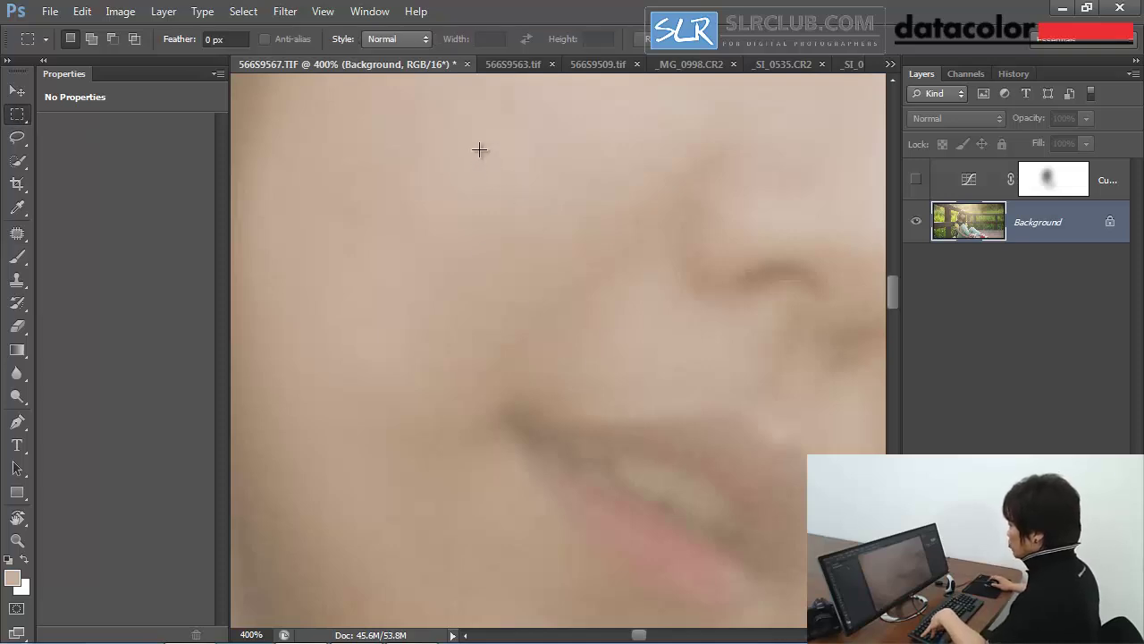
pyautogui.moveTo(480, 149); pyautogui.dragTo(531, 201)
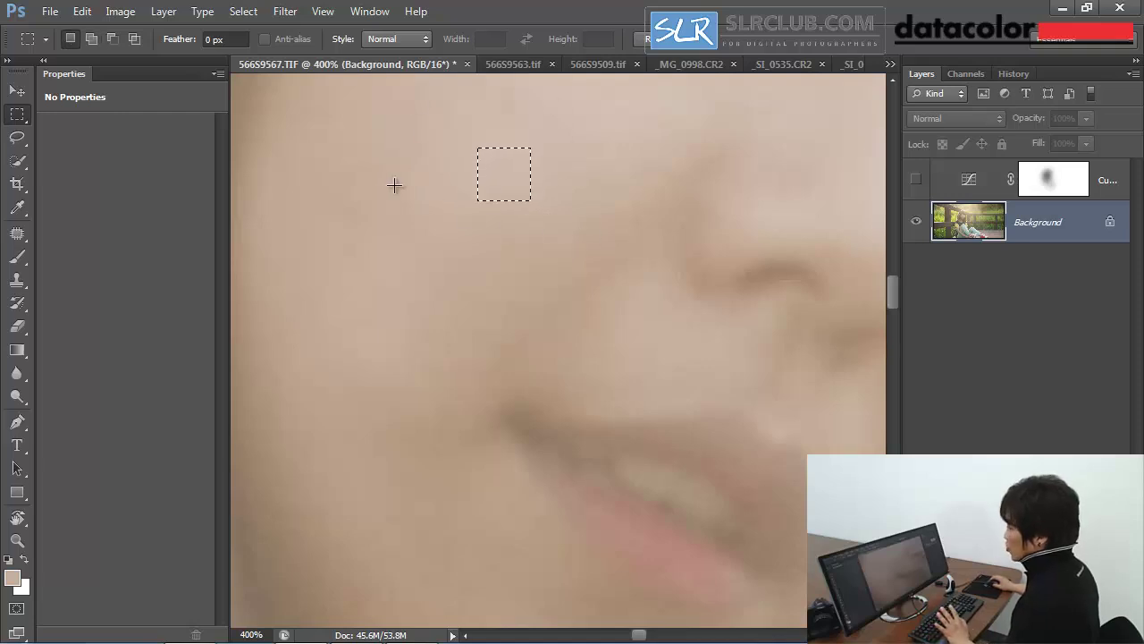
pyautogui.click(81, 11)
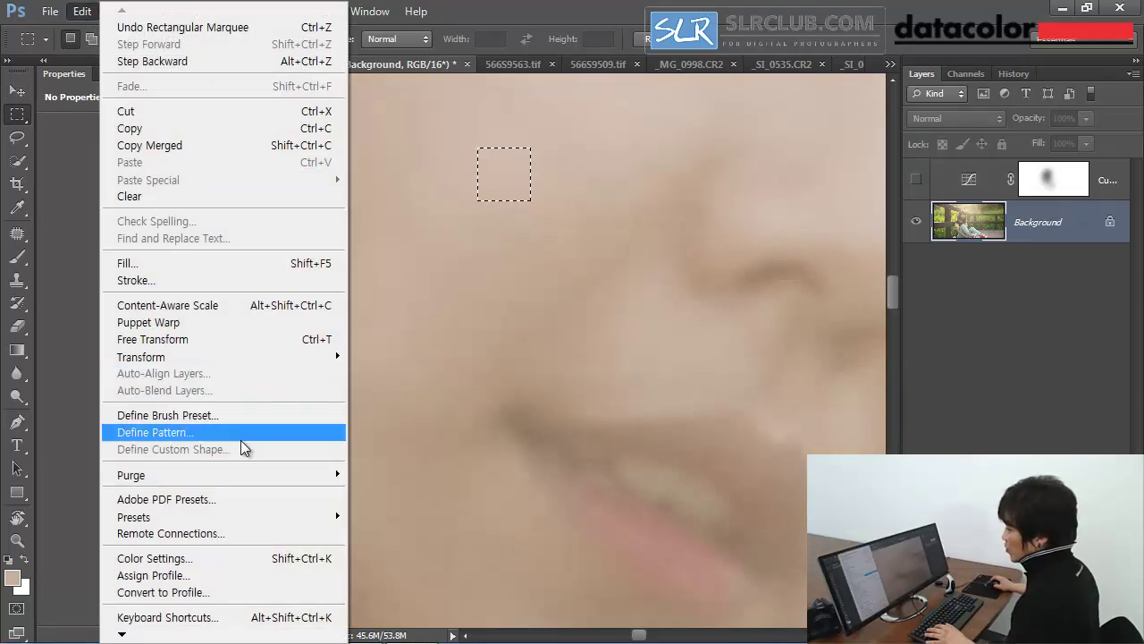
# Switch to the Patch tool and clear the square selection on the cheek
pyautogui.click(16, 234)
pyautogui.click(578, 193)
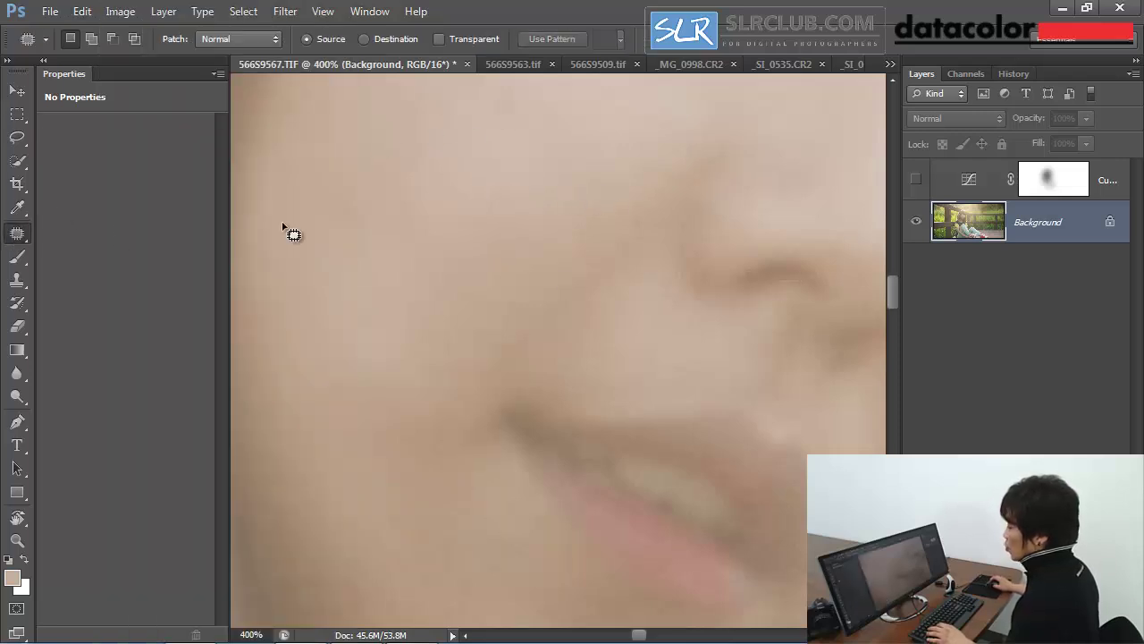
pyautogui.keyDown('alt'); pyautogui.click(572, 274); pyautogui.keyUp('alt')
pyautogui.keyDown('alt'); pyautogui.click(572, 273); pyautogui.keyUp('alt')
pyautogui.keyDown('alt'); pyautogui.click(572, 274); pyautogui.keyUp('alt')
pyautogui.keyDown('alt'); pyautogui.click(561, 273); pyautogui.keyUp('alt')
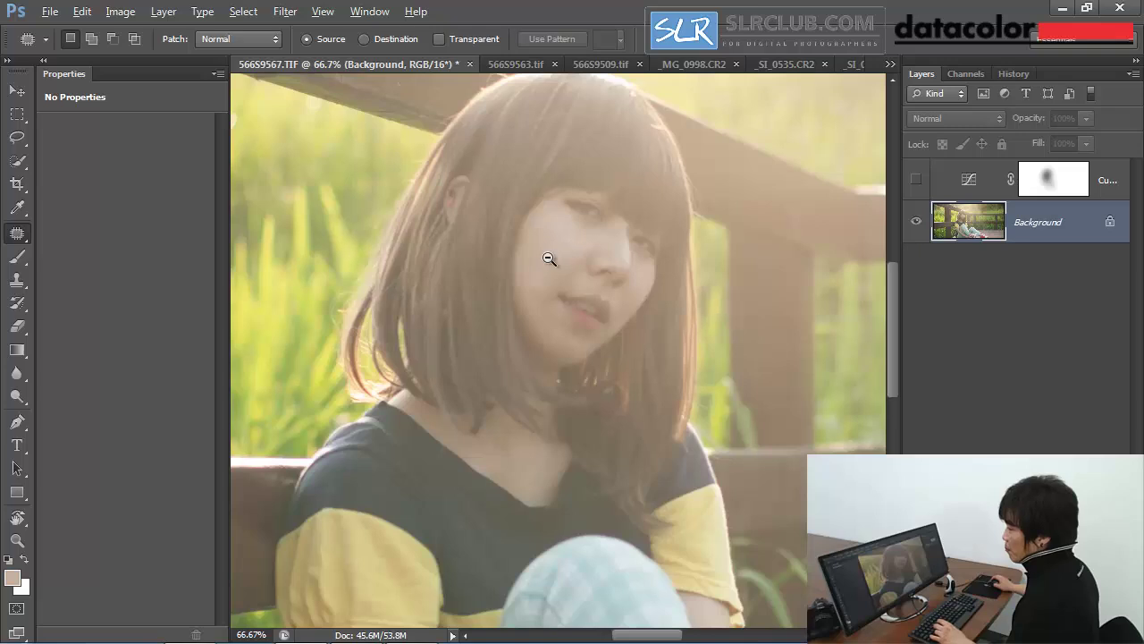
# Switch to the Healing Brush tool for working on the girl's face
pyautogui.keyDown('alt'); pyautogui.click(549, 258); pyautogui.keyUp('alt')
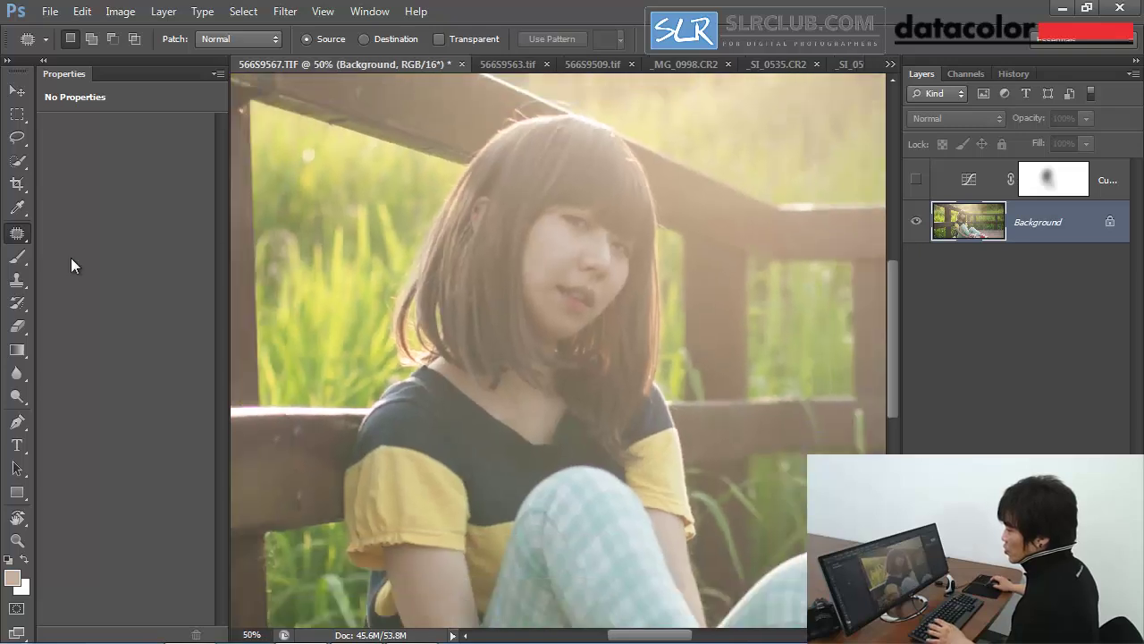
pyautogui.click(18, 234)
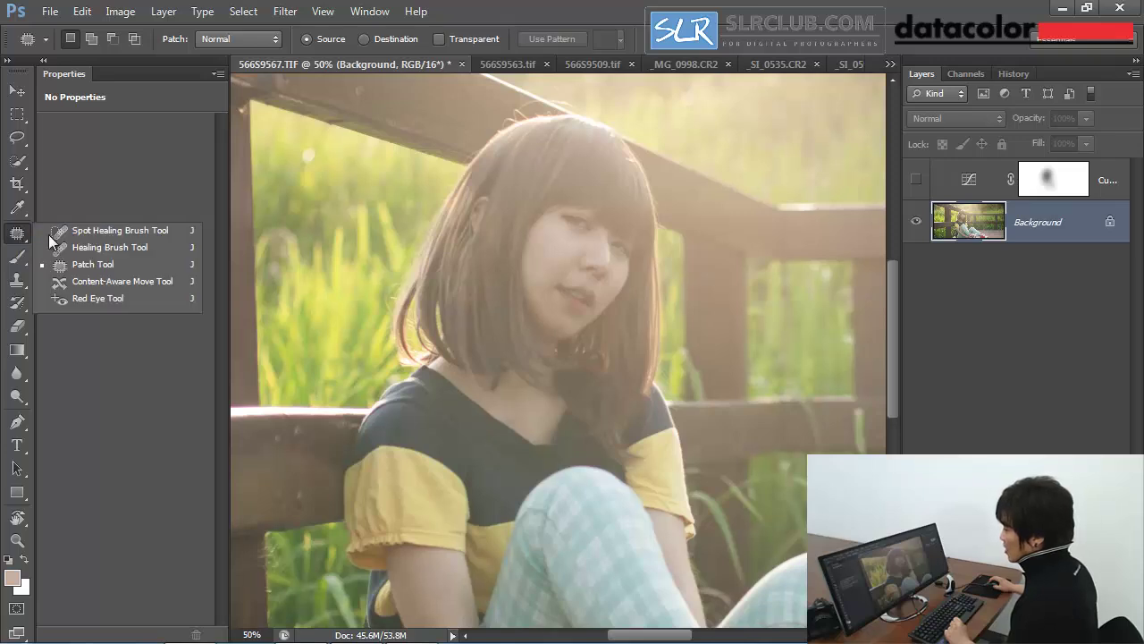
pyautogui.click(114, 249)
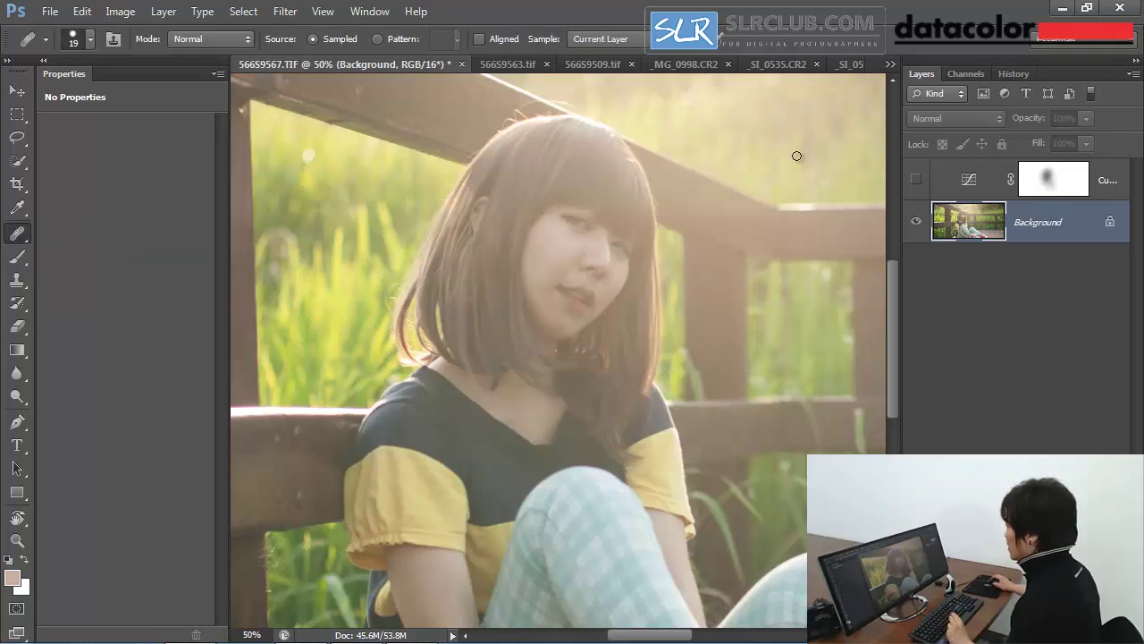
pyautogui.keyDown('ctrl'); pyautogui.click(571, 246); pyautogui.keyUp('ctrl')
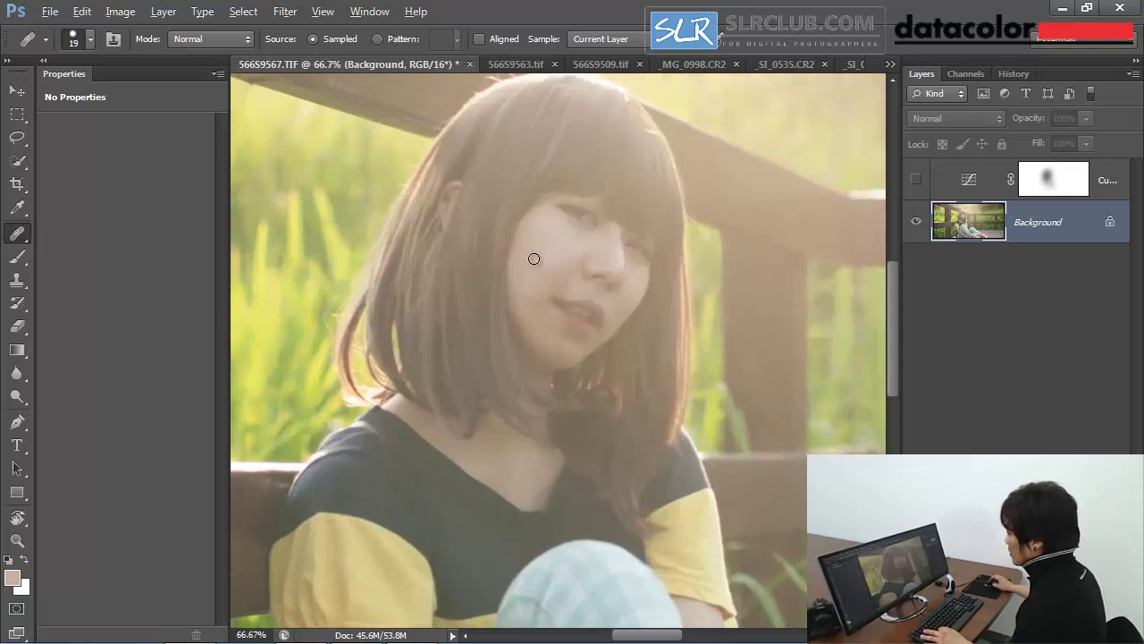
pyautogui.press('alt')
pyautogui.press('alt')
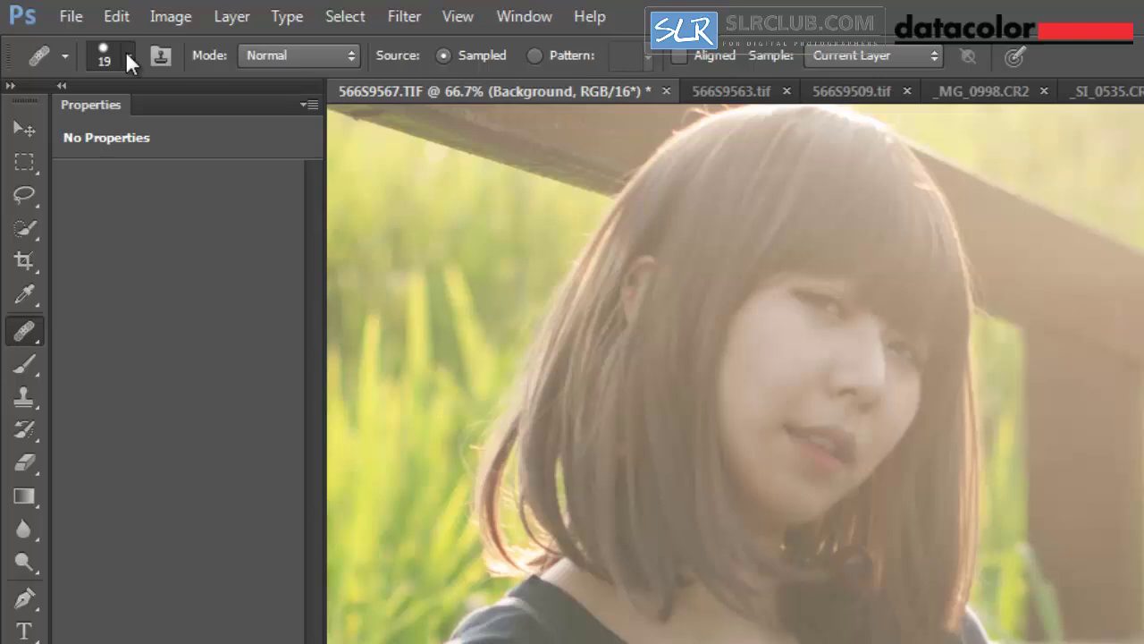
# Shape the Healing Brush tip into a slanted ellipse with a 45° angle and 45% roundness
pyautogui.click(89, 38)
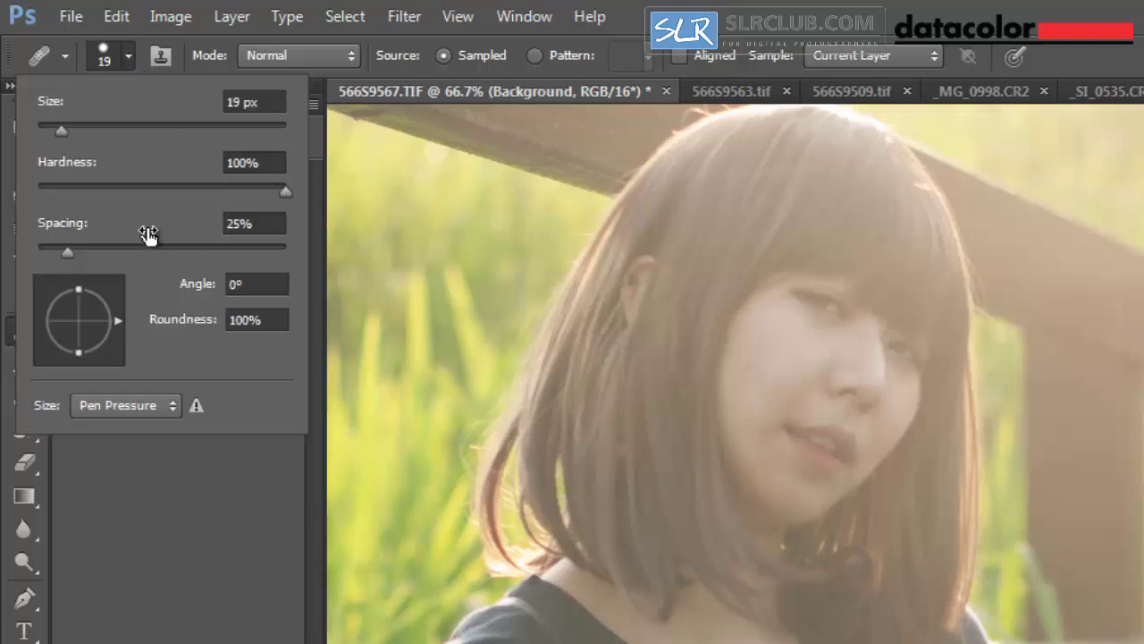
pyautogui.click(269, 286)
pyautogui.write('45')
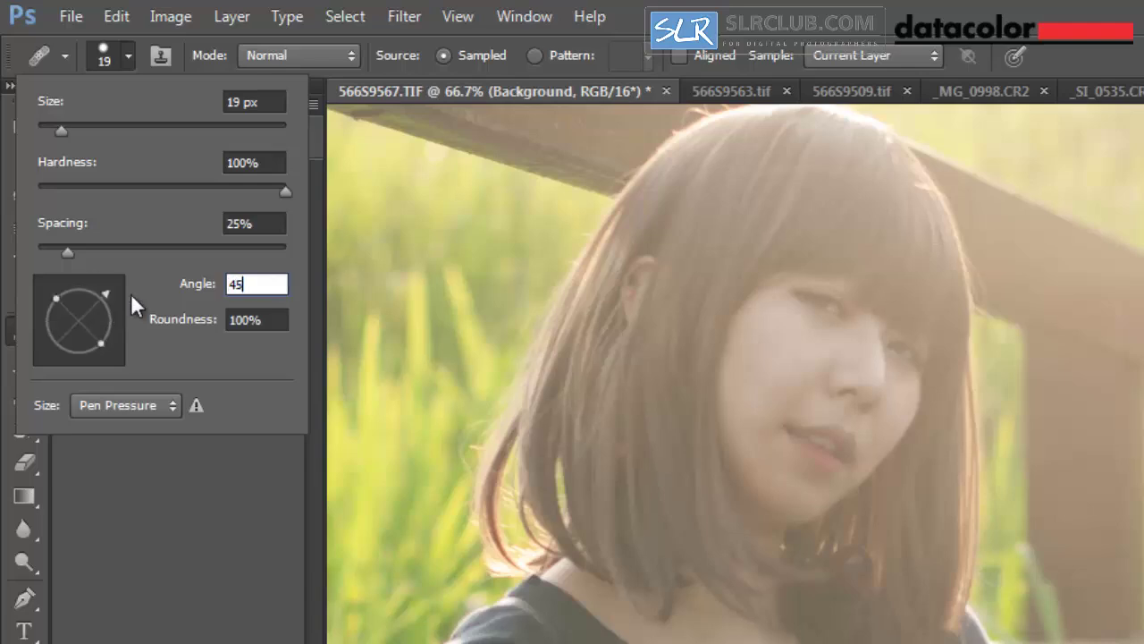
pyautogui.moveTo(55, 296); pyautogui.dragTo(77, 308)
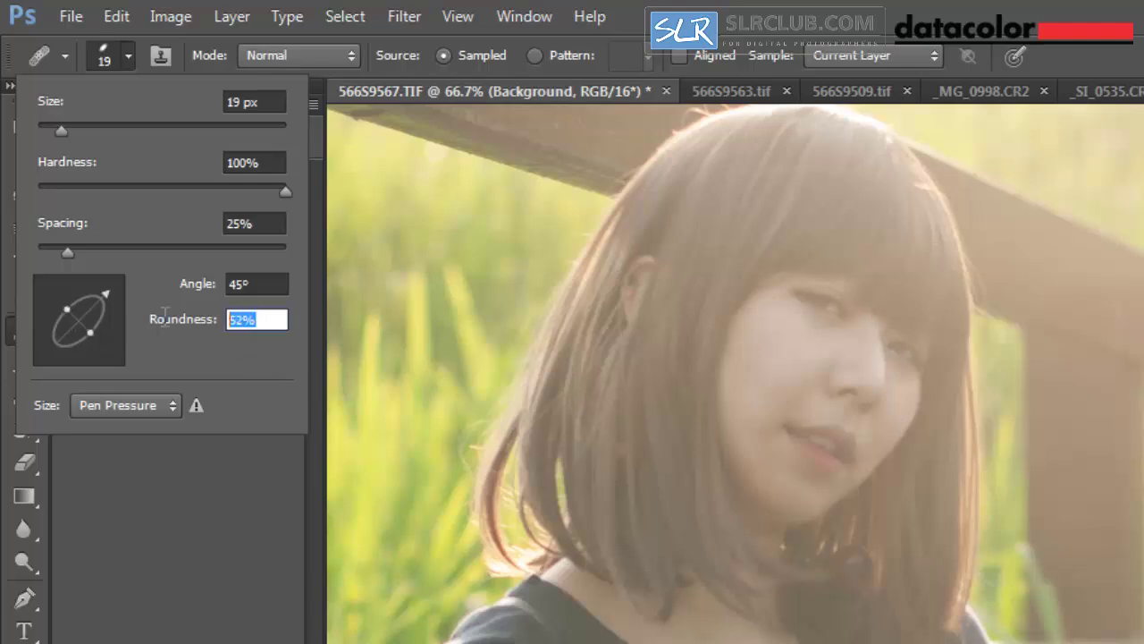
pyautogui.write('40')
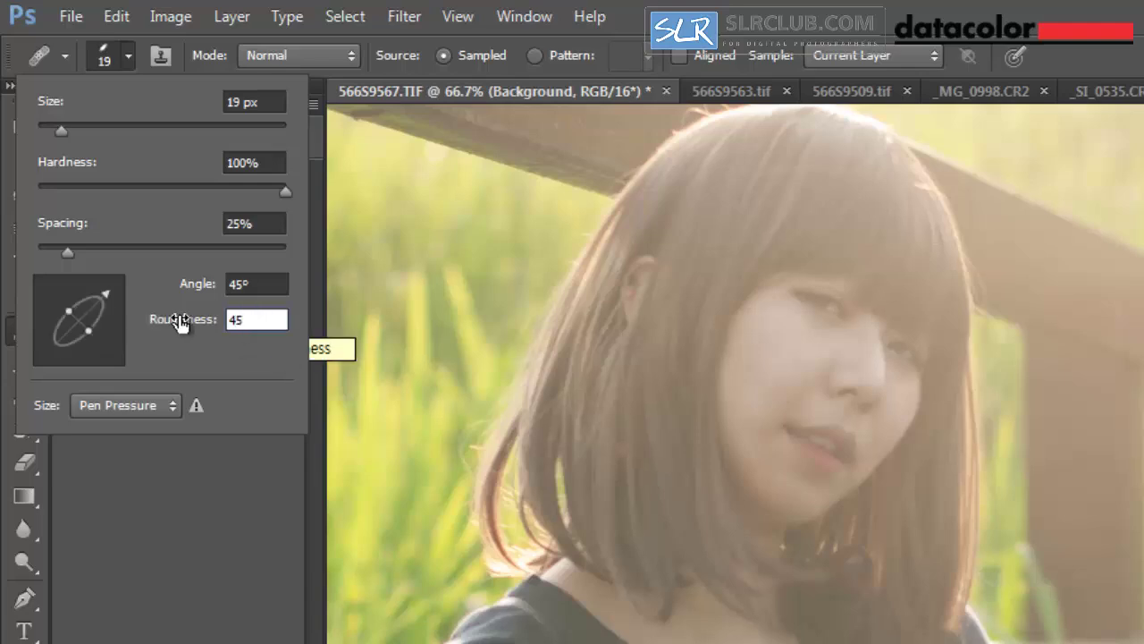
pyautogui.click(269, 454)
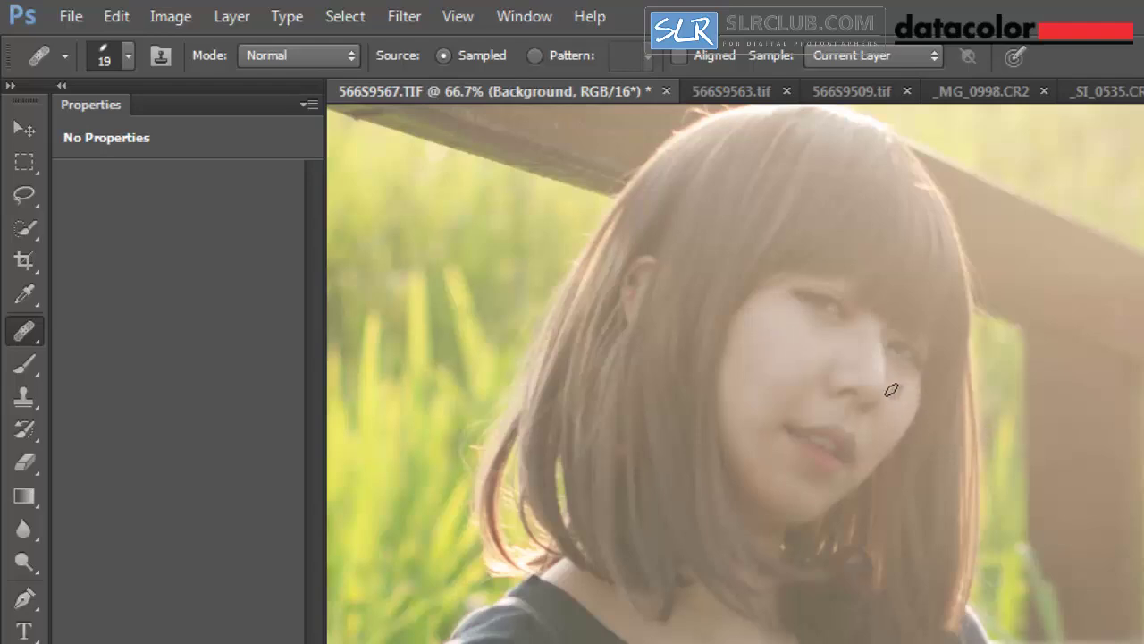
# Set the elliptical Healing Brush tip's angle to -45°
pyautogui.click(121, 49)
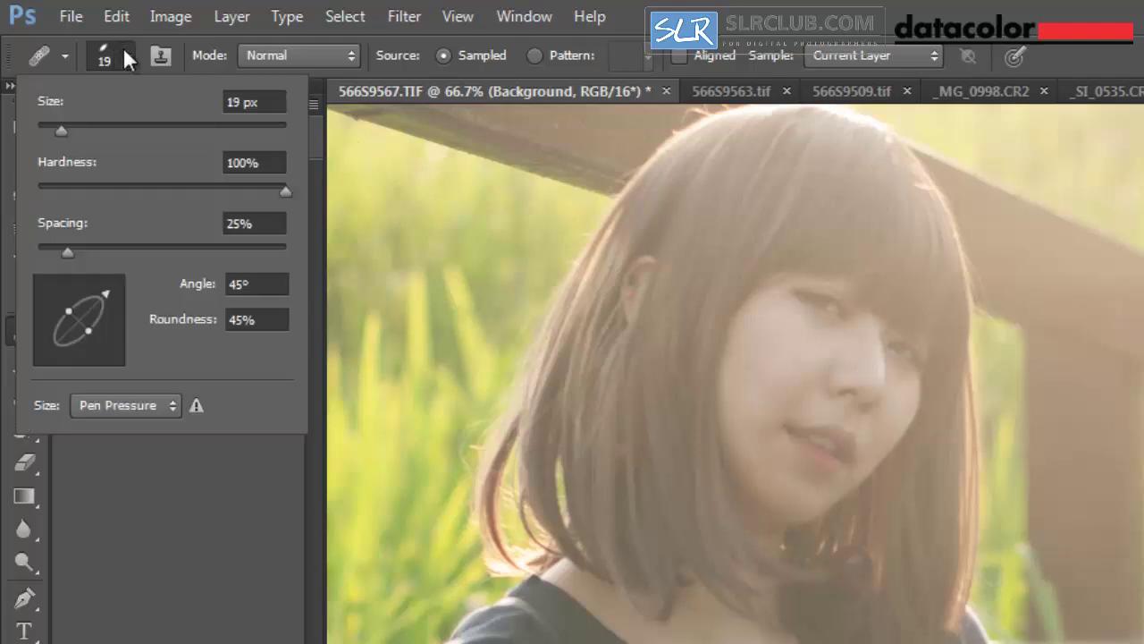
pyautogui.click(182, 283)
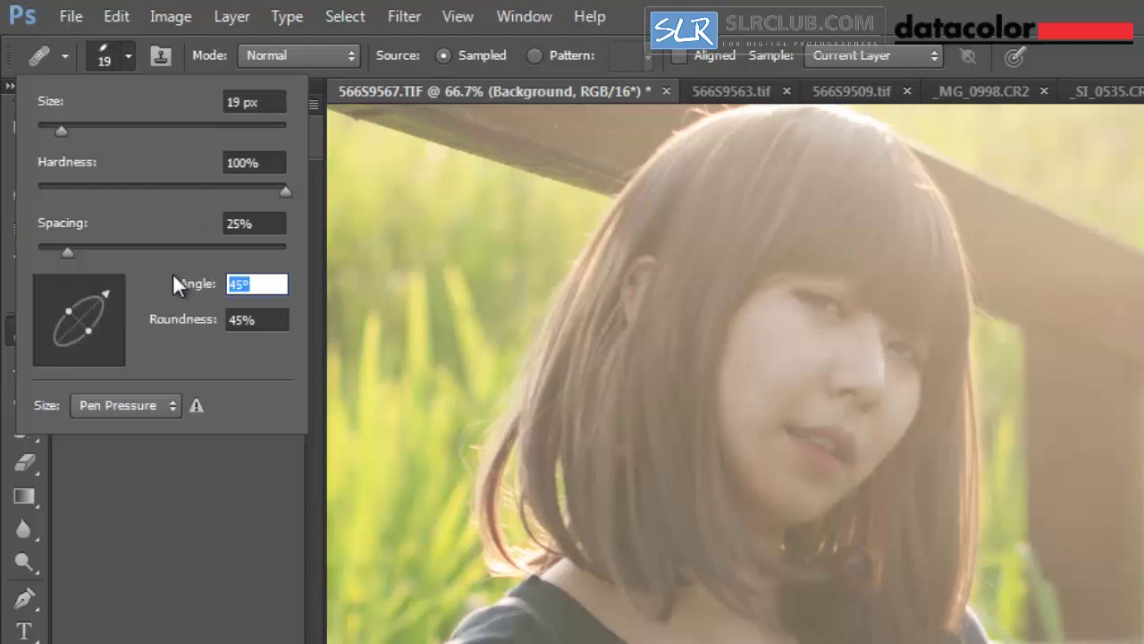
pyautogui.write('-45')
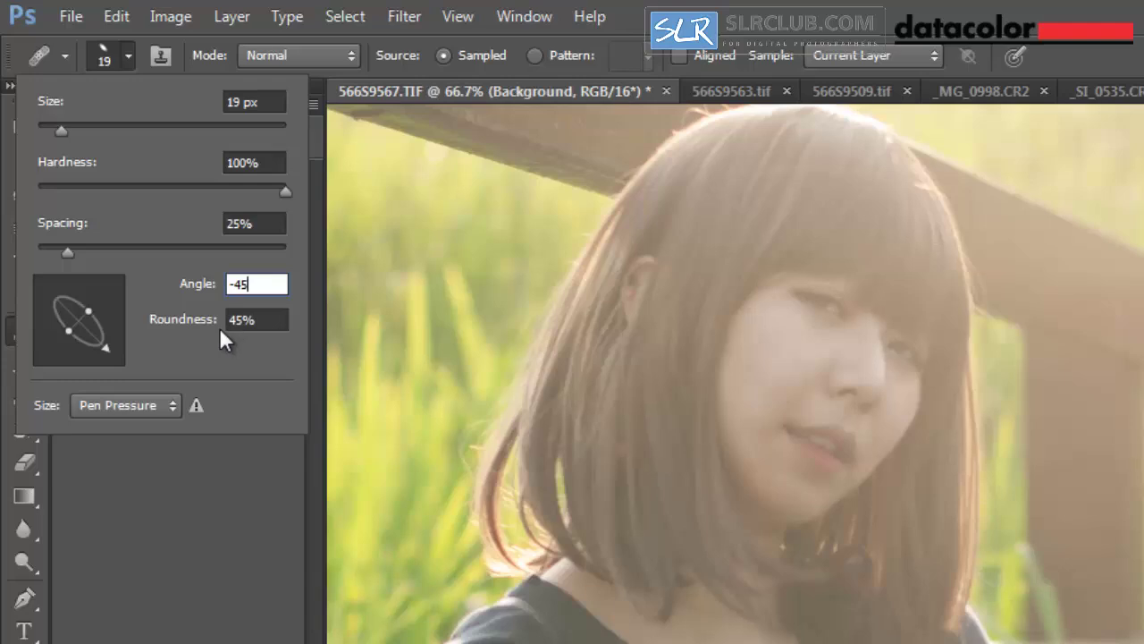
pyautogui.press('Return')
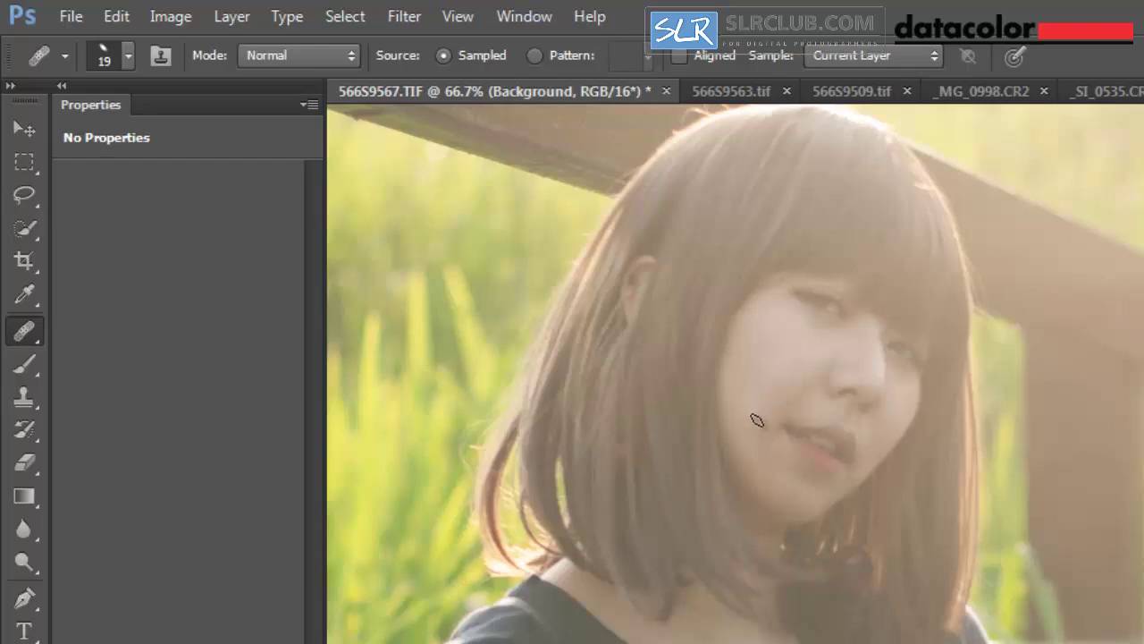
pyautogui.keyDown('alt'); pyautogui.click(821, 389); pyautogui.keyUp('alt')
pyautogui.keyDown('alt'); pyautogui.click(821, 389); pyautogui.keyUp('alt')
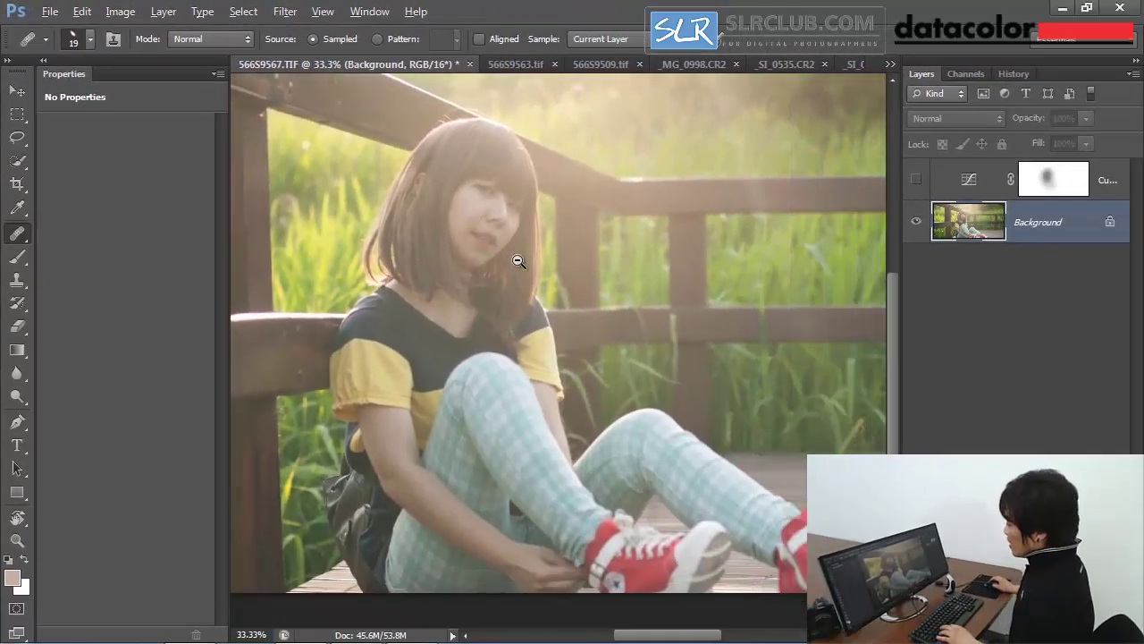
pyautogui.keyDown('alt'); pyautogui.click(517, 260); pyautogui.keyUp('alt')
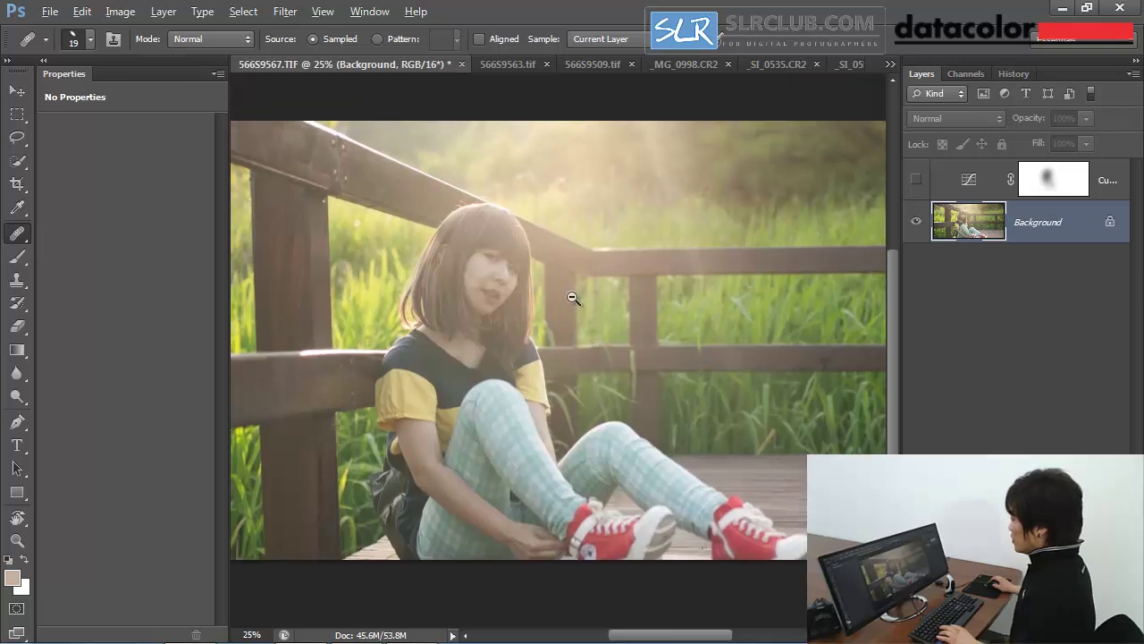